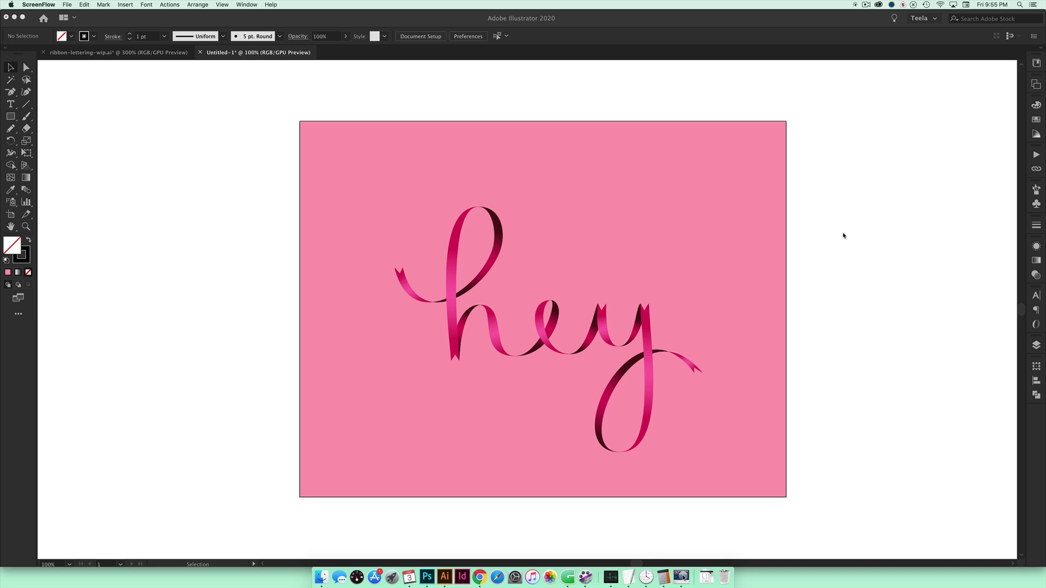
# Step: Move the finished pink ribbon artwork off the artboard to the left and place the plain "hey" line path on the artboard
pyautogui.click(797, 234)
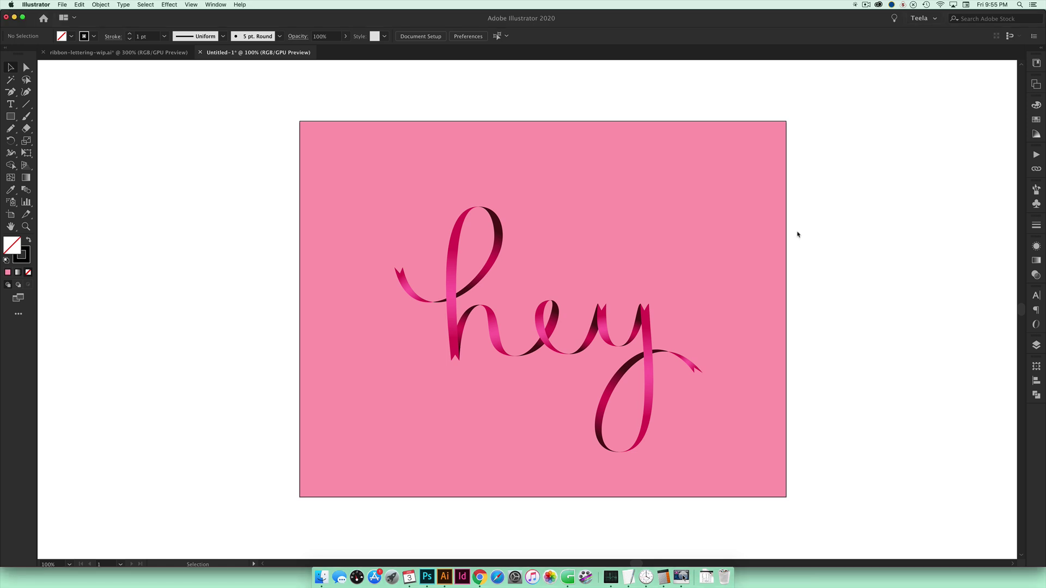
pyautogui.press('super+minus')
pyautogui.press('super+minus')
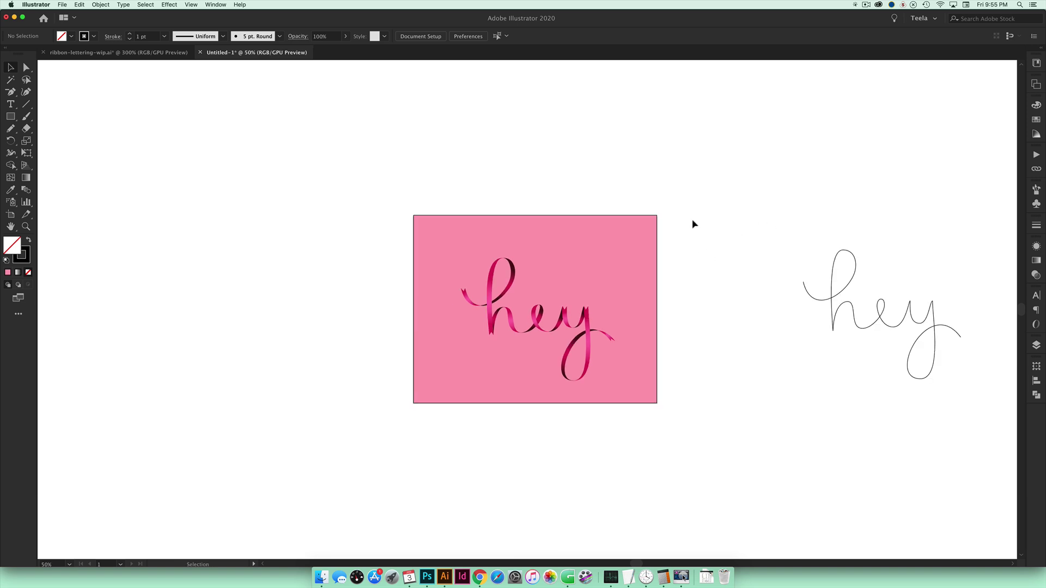
pyautogui.moveTo(564, 300); pyautogui.dragTo(255, 292)
pyautogui.moveTo(848, 303); pyautogui.dragTo(493, 285)
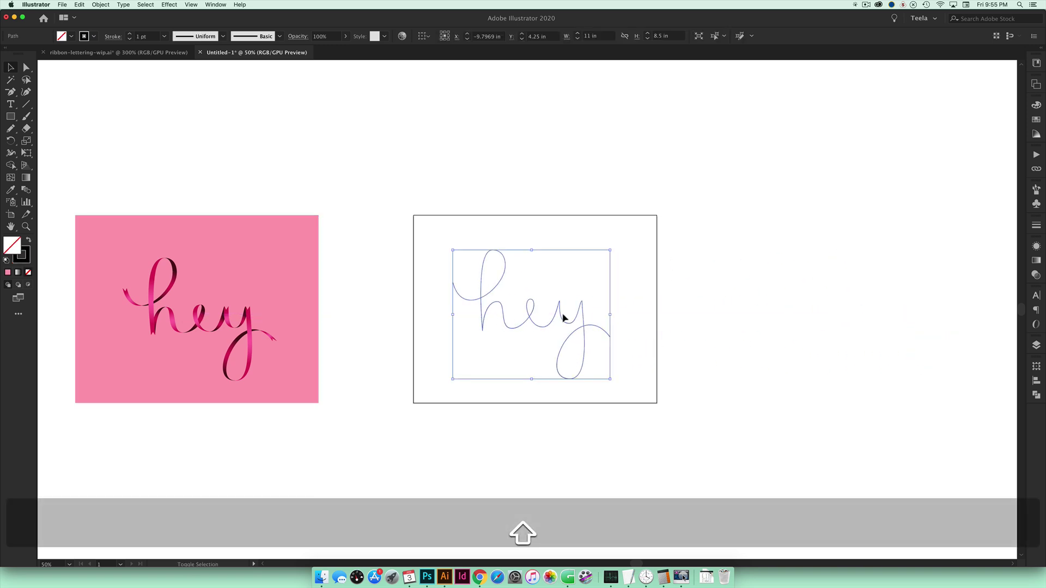
pyautogui.press('super+equal')
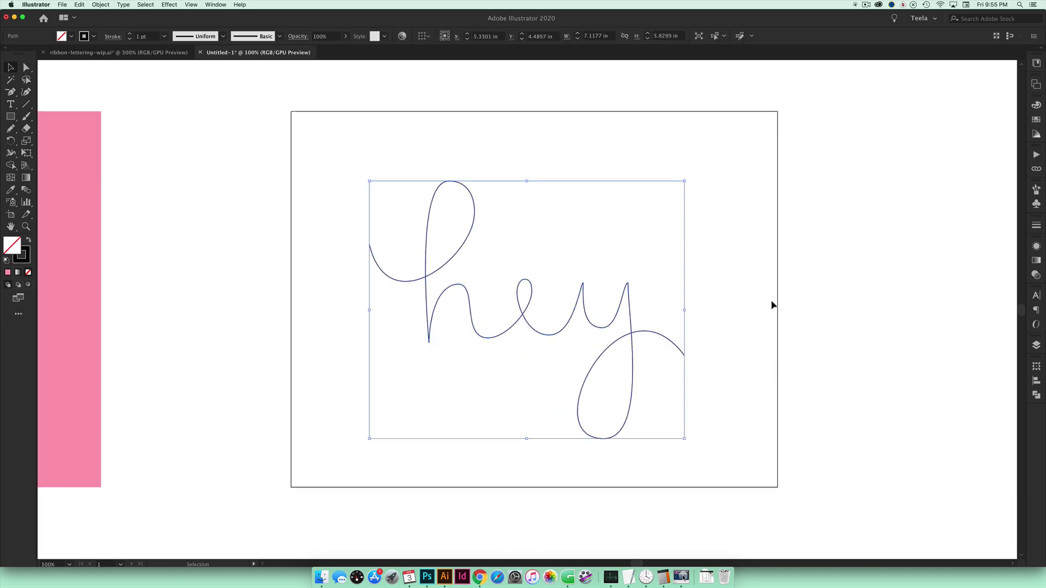
# Step: Duplicate the "hey" path and nudge the copy about 0.24 in to the right of the original
pyautogui.press('a')
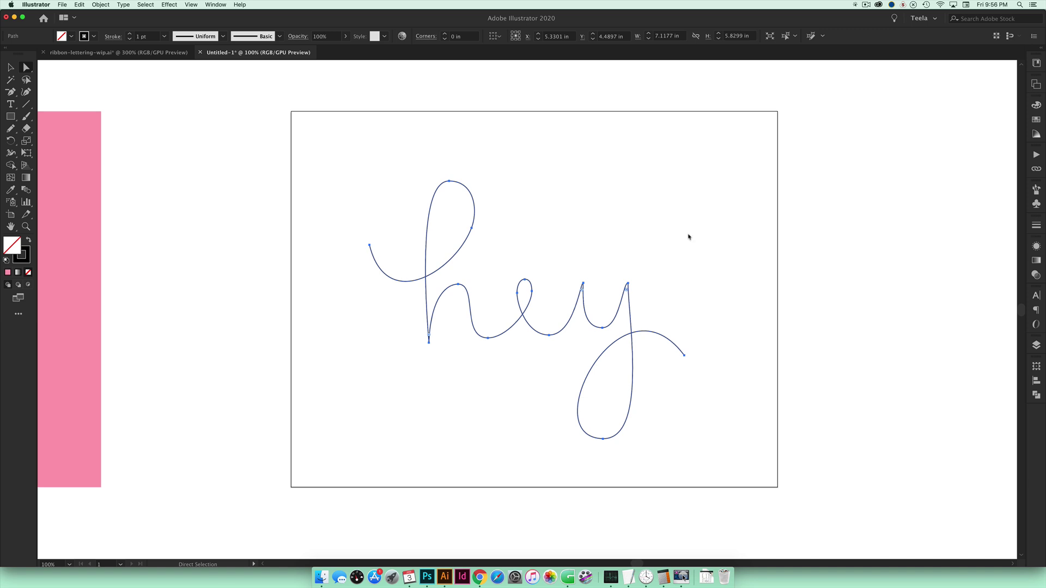
pyautogui.press('space')
pyautogui.moveTo(586, 217); pyautogui.dragTo(689, 184)
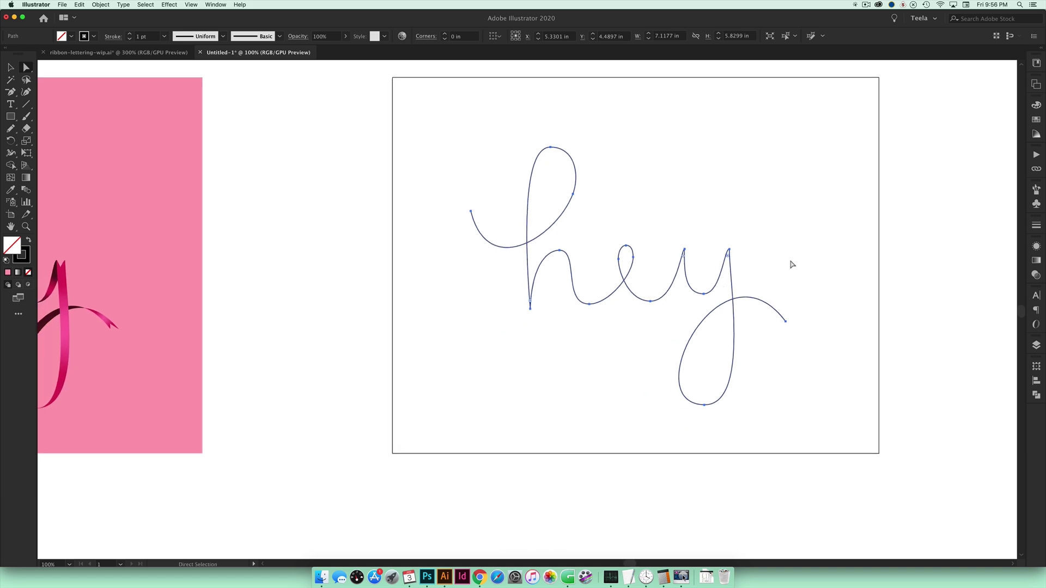
pyautogui.press('v')
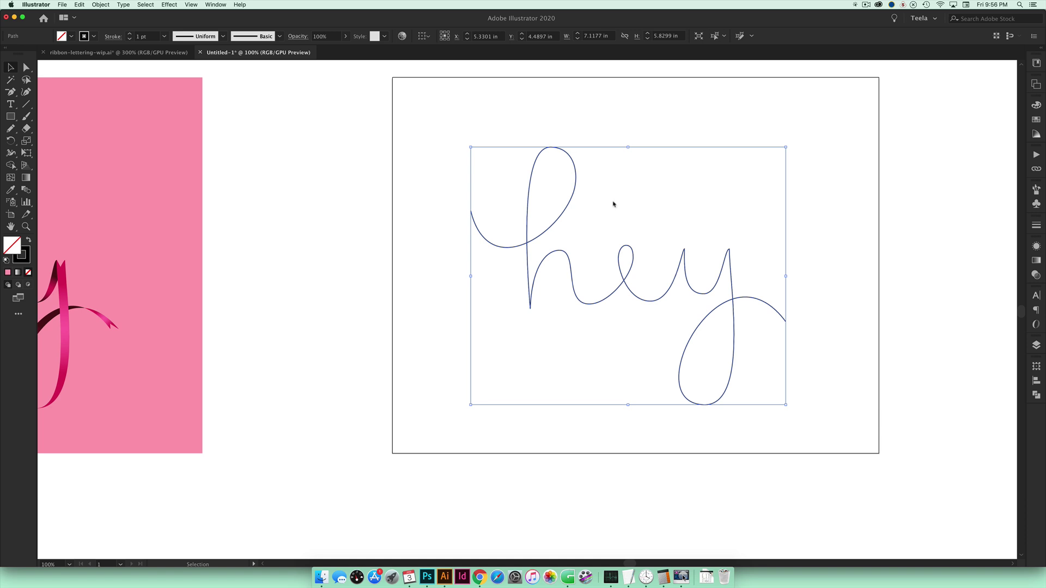
pyautogui.press('alt')
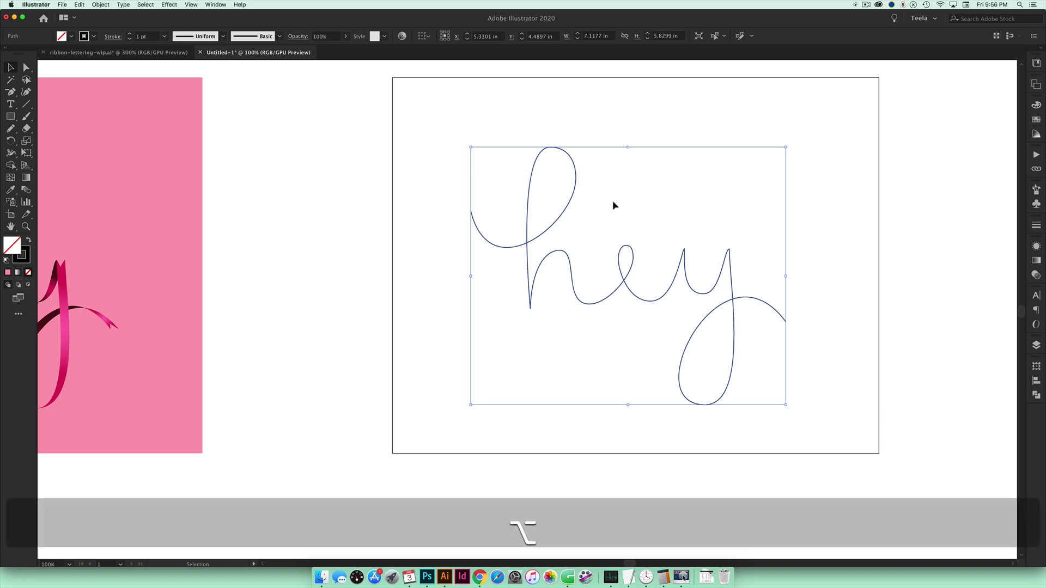
pyautogui.hotkey('alt', 'Right')
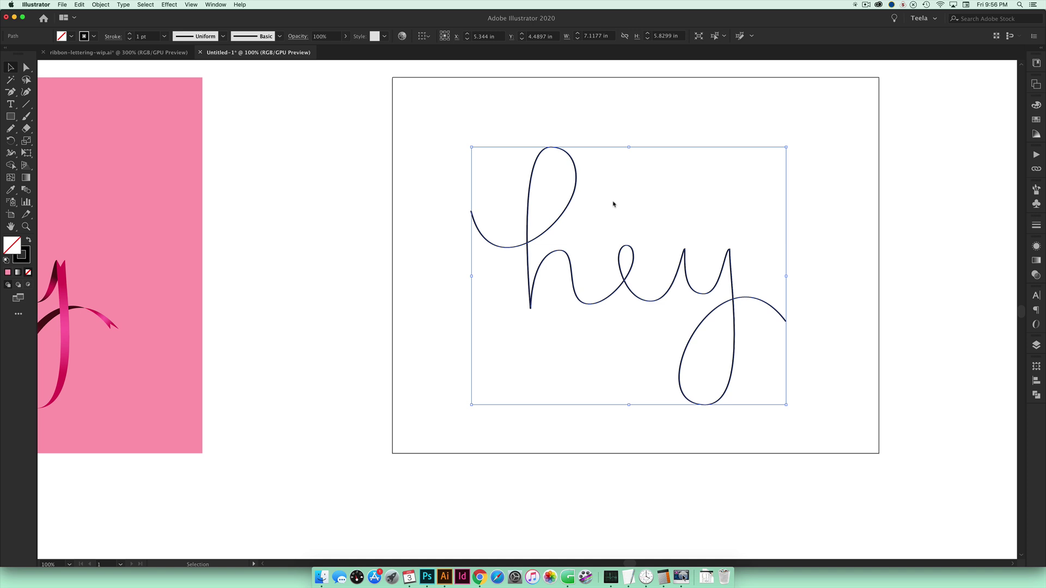
pyautogui.press('Right')
pyautogui.press('Right')
pyautogui.press('Right')
pyautogui.press('Right')
pyautogui.press('Right')
pyautogui.press('Right')
pyautogui.press('Right')
pyautogui.press('Right')
pyautogui.press('Right')
pyautogui.press('Right')
pyautogui.press('Right')
pyautogui.press('Right')
pyautogui.press('Right')
pyautogui.press('Right')
pyautogui.press('Right')
pyautogui.press('Right')
pyautogui.press('Right')
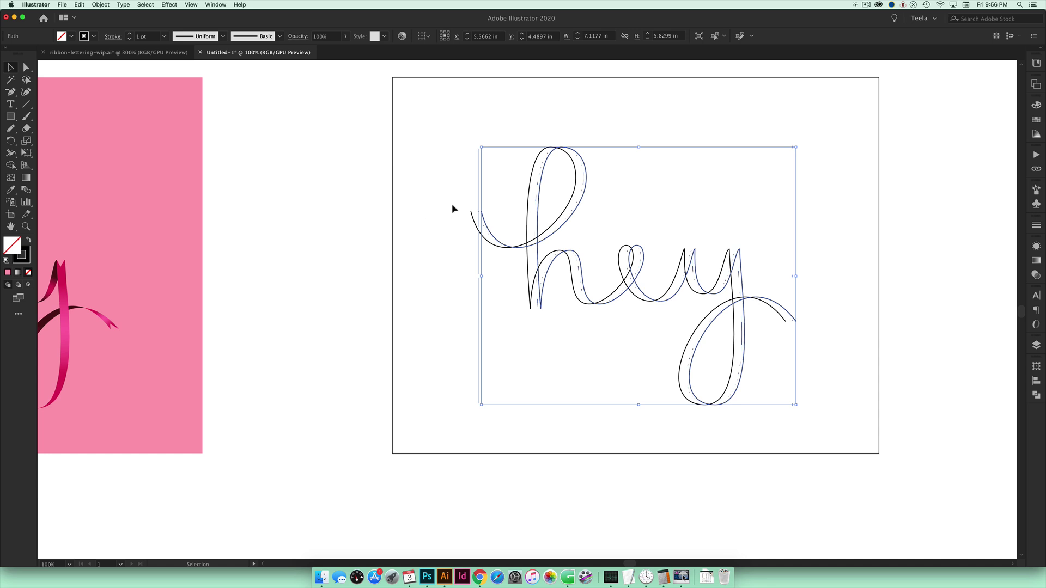
# Step: Connect the two paths' starting ends at the h with a V-shaped ribbon notch using the Pen tool
pyautogui.press('super+equal')
pyautogui.press('super+equal')
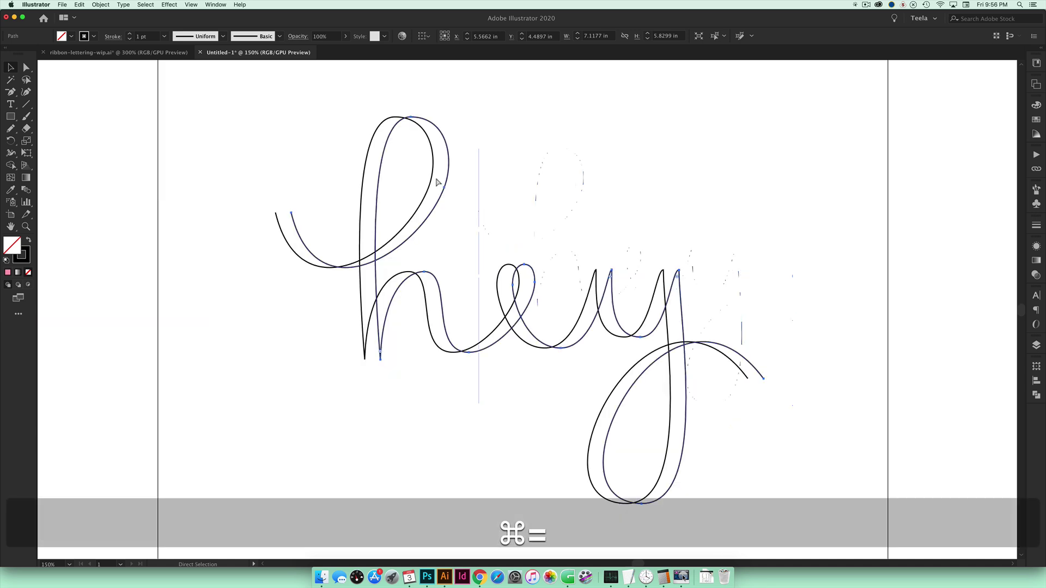
pyautogui.press('space')
pyautogui.moveTo(334, 170); pyautogui.dragTo(590, 238)
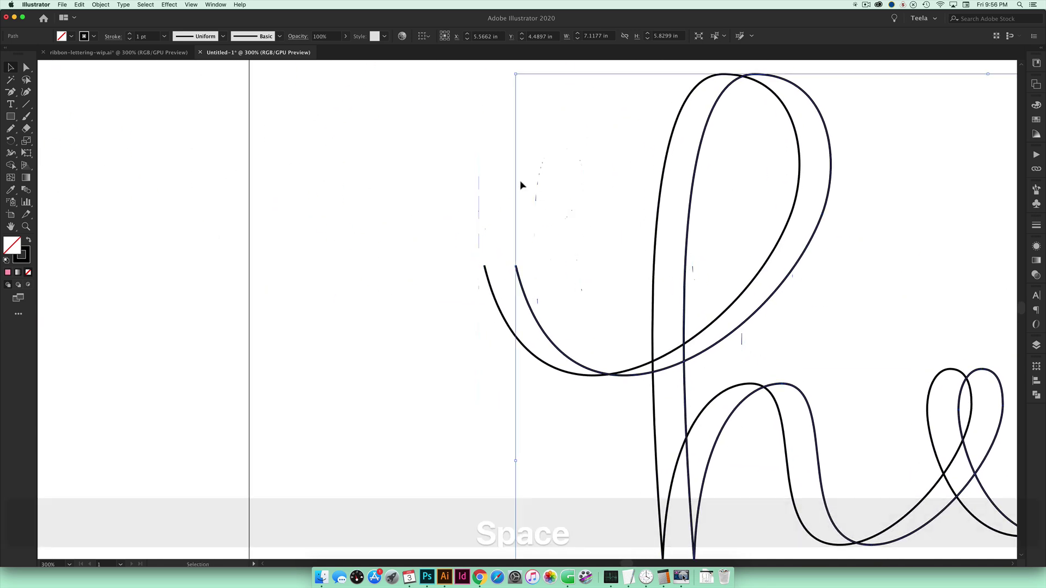
pyautogui.press('p')
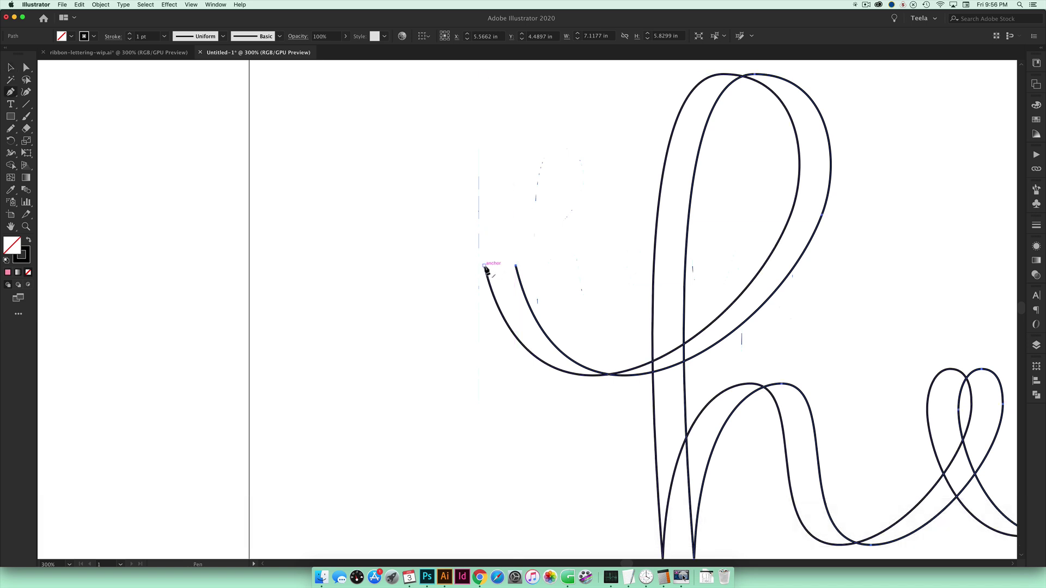
pyautogui.moveTo(485, 266); pyautogui.dragTo(506, 286)
pyautogui.click(516, 266)
# Step: Connect the two paths' finishing ends at the tail of the y with a V-shaped ribbon notch and deselect the outline
pyautogui.hscroll(15, 591, 334)
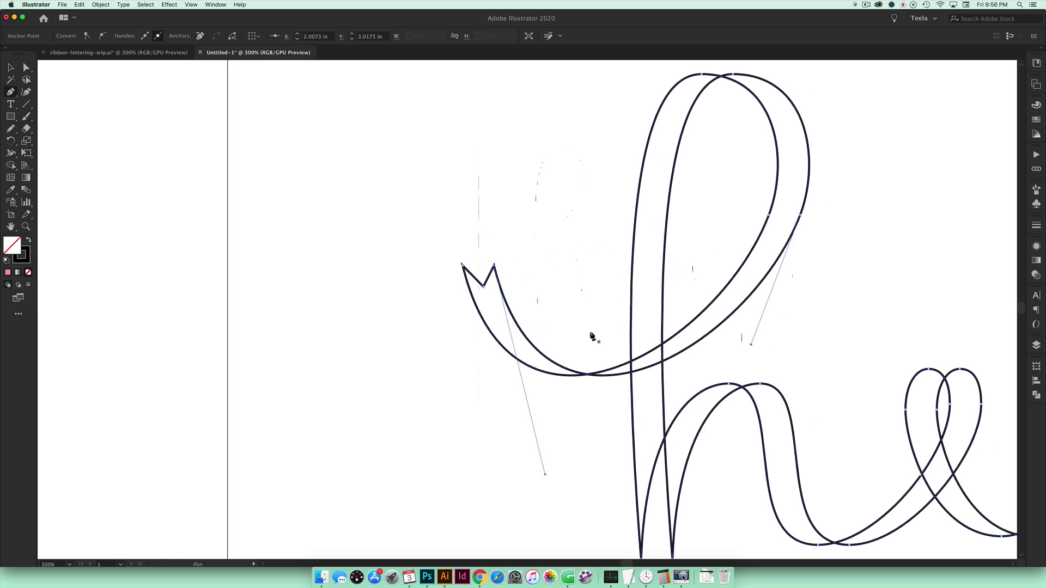
pyautogui.scroll(-7, 754, 350)
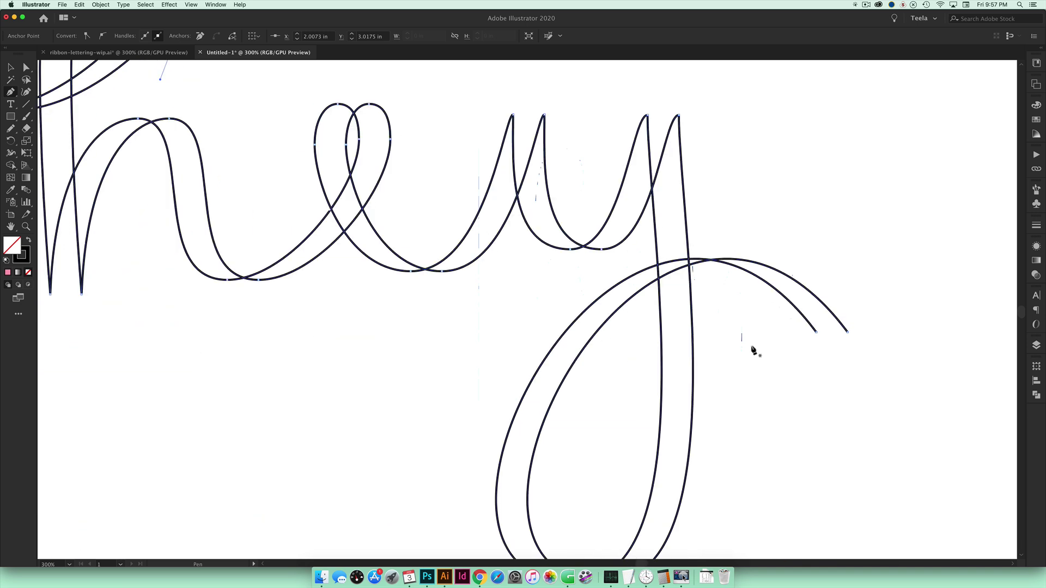
pyautogui.moveTo(817, 332); pyautogui.dragTo(816, 314)
pyautogui.click(848, 333)
pyautogui.hscroll(-10, 796, 327)
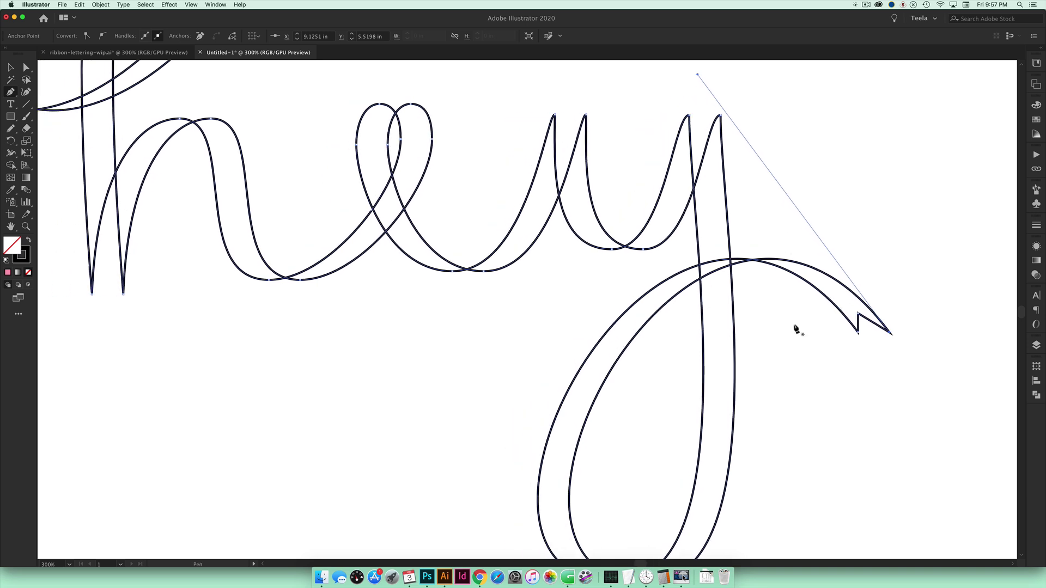
pyautogui.press('v')
pyautogui.click(646, 212)
# Step: Swap the ribbon outline's fill and stroke to preview the lettering as a solid shape, and swap them back
pyautogui.press('space')
pyautogui.moveTo(647, 213); pyautogui.dragTo(724, 355)
pyautogui.scroll(5, 724, 356)
pyautogui.hscroll(-3, 724, 356)
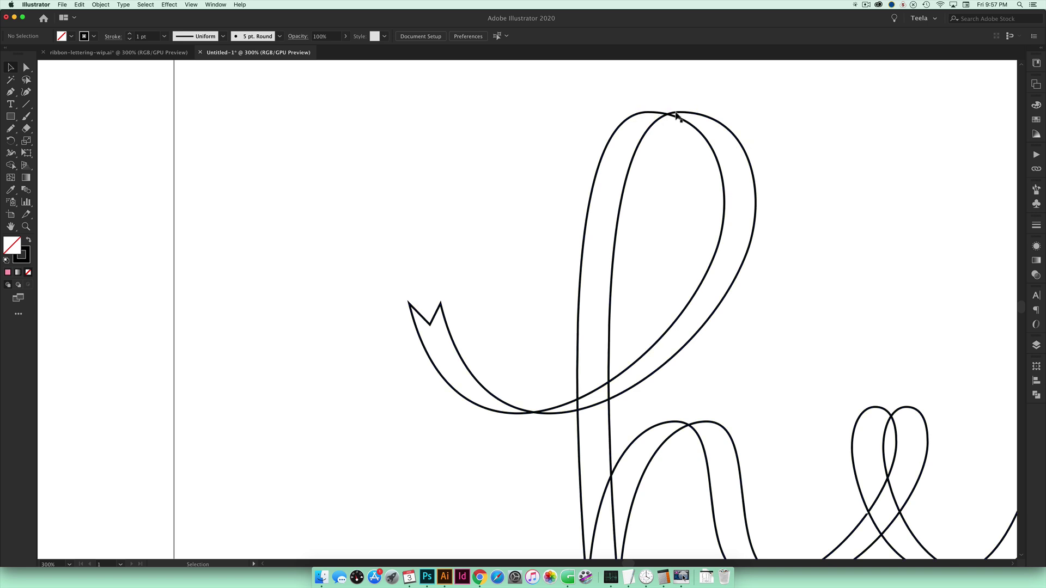
pyautogui.click(695, 113)
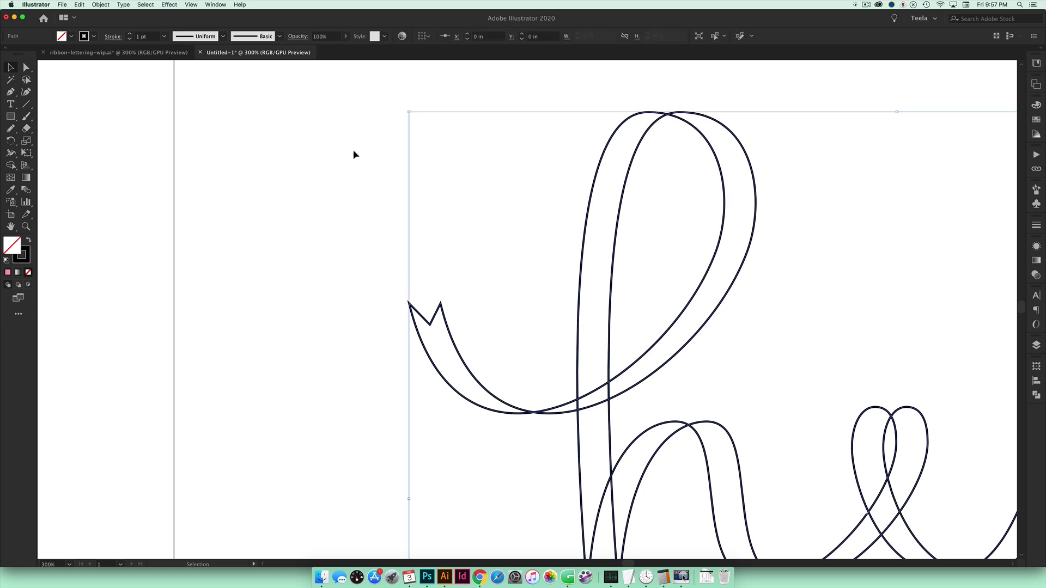
pyautogui.click(28, 241)
pyautogui.click(563, 92)
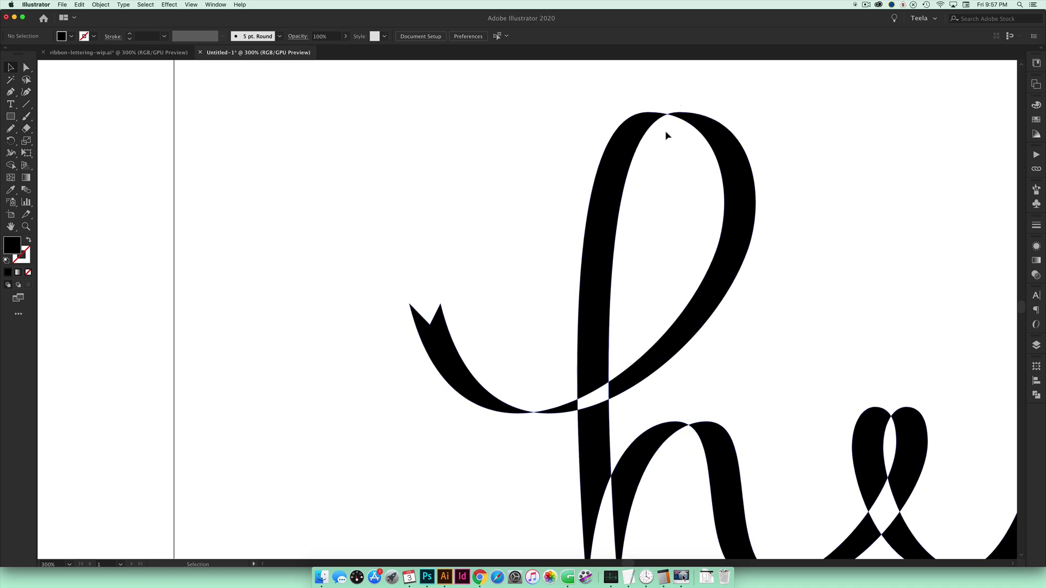
pyautogui.press('super+a')
pyautogui.click(30, 241)
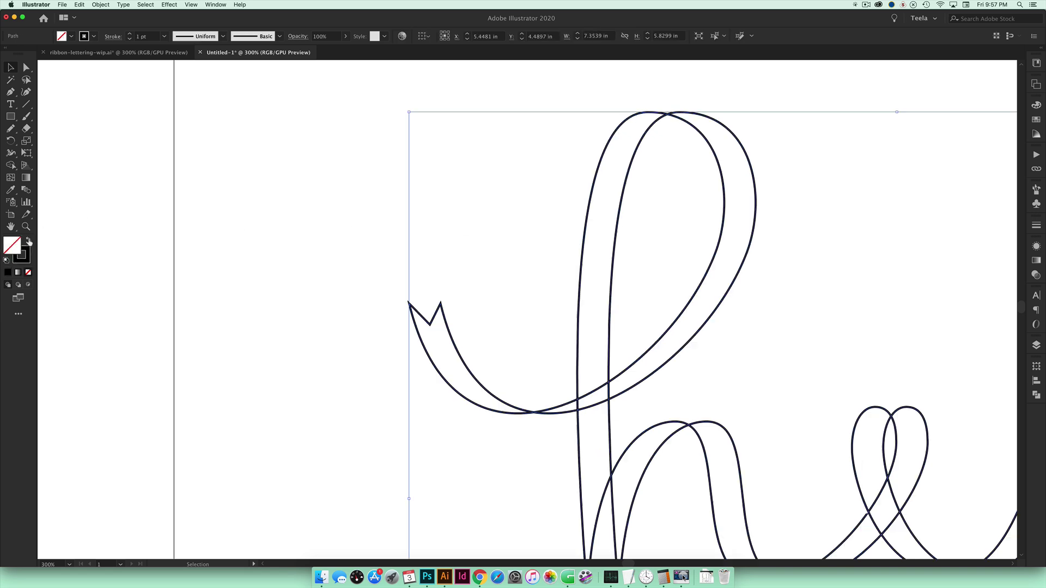
# Step: Move the two top anchor points of the h's loop together so they coincide midway between the original points
pyautogui.press('super+equal')
pyautogui.press('super+equal')
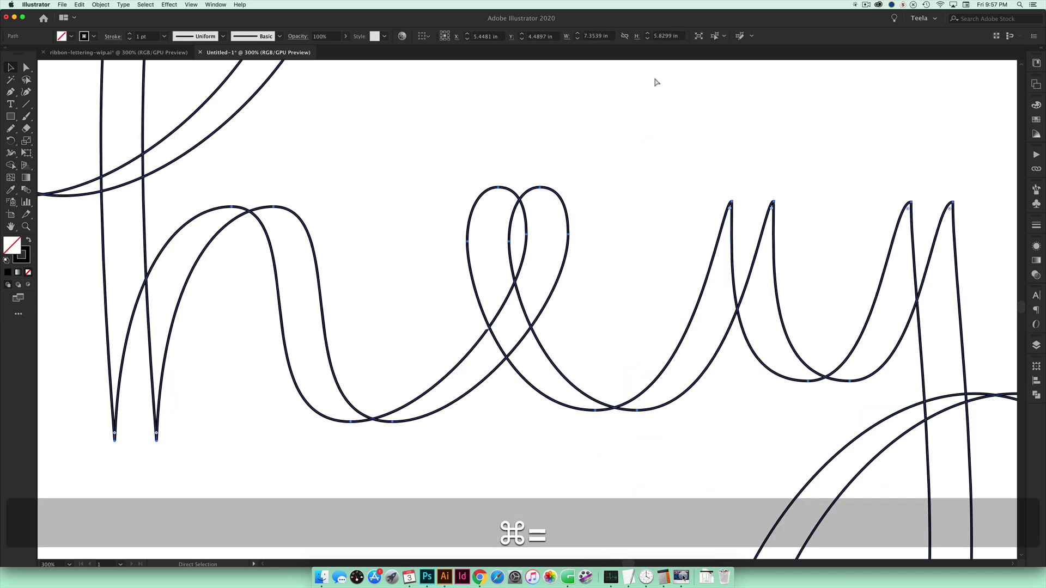
pyautogui.press('space')
pyautogui.moveTo(436, 163); pyautogui.dragTo(730, 479)
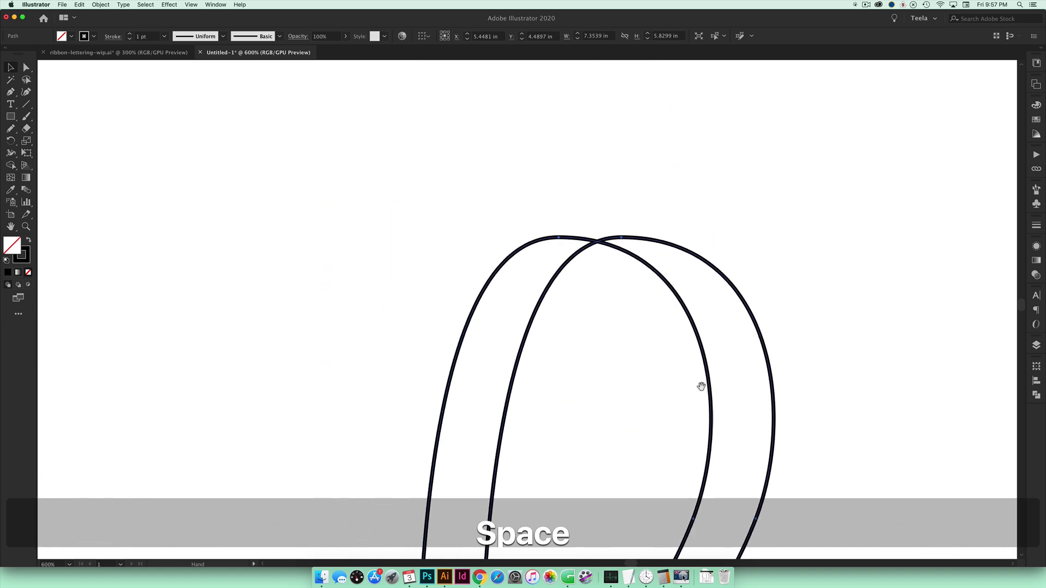
pyautogui.moveTo(663, 283); pyautogui.dragTo(675, 320)
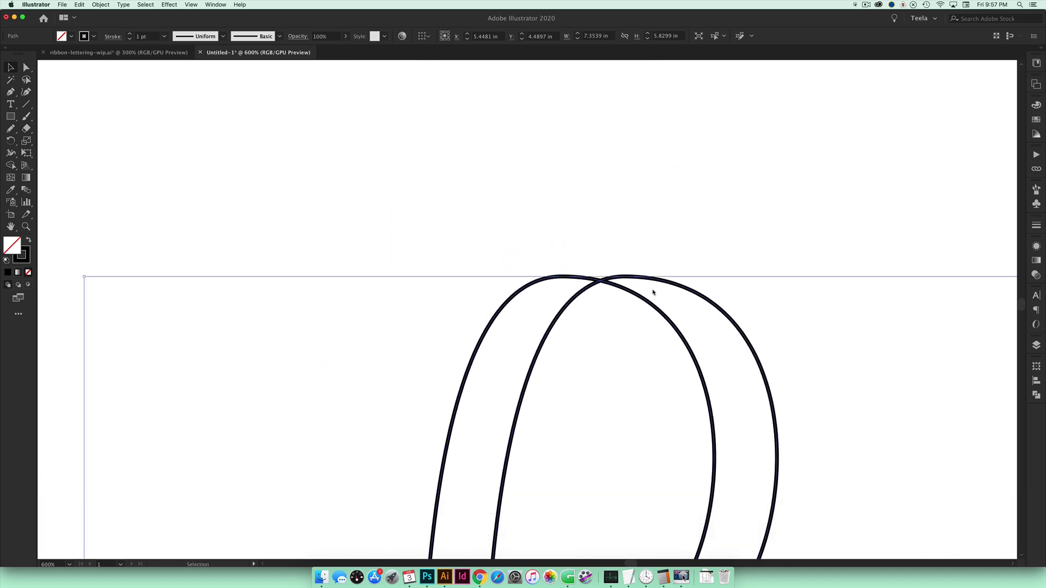
pyautogui.press('a')
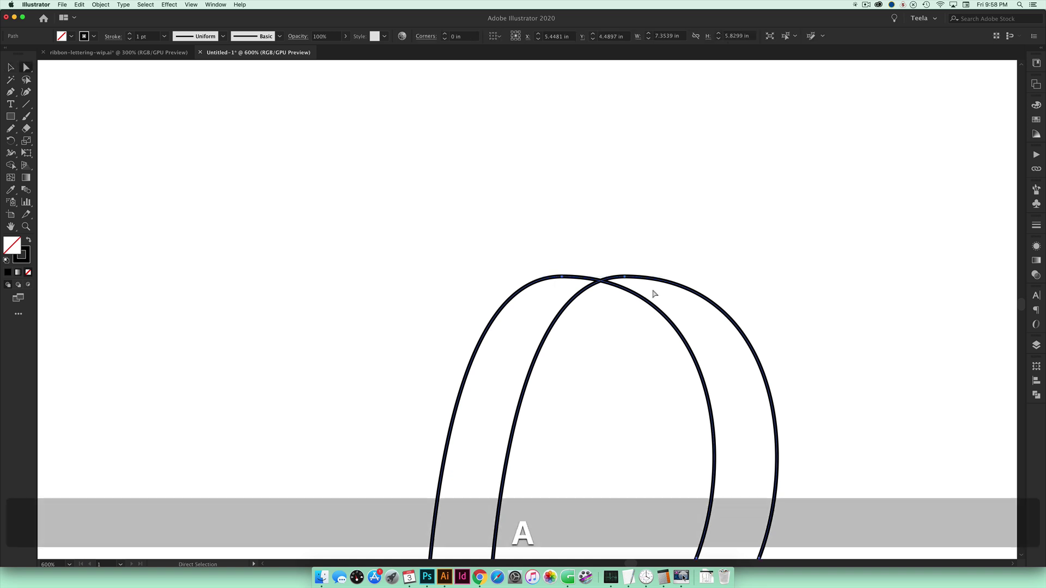
pyautogui.click(624, 277)
pyautogui.moveTo(624, 277); pyautogui.dragTo(597, 277)
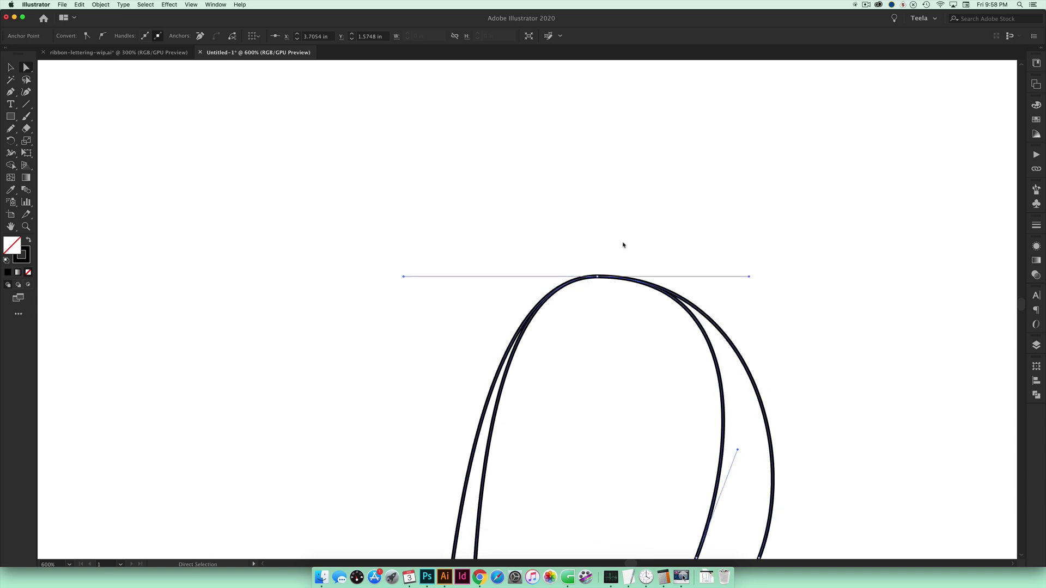
# Step: Lengthen the left handle of the outer curve's top anchor on the h loop, keeping it horizontal, to widen the ribbon's downstroke
pyautogui.press('super+minus')
pyautogui.press('super+minus')
pyautogui.press('super+minus')
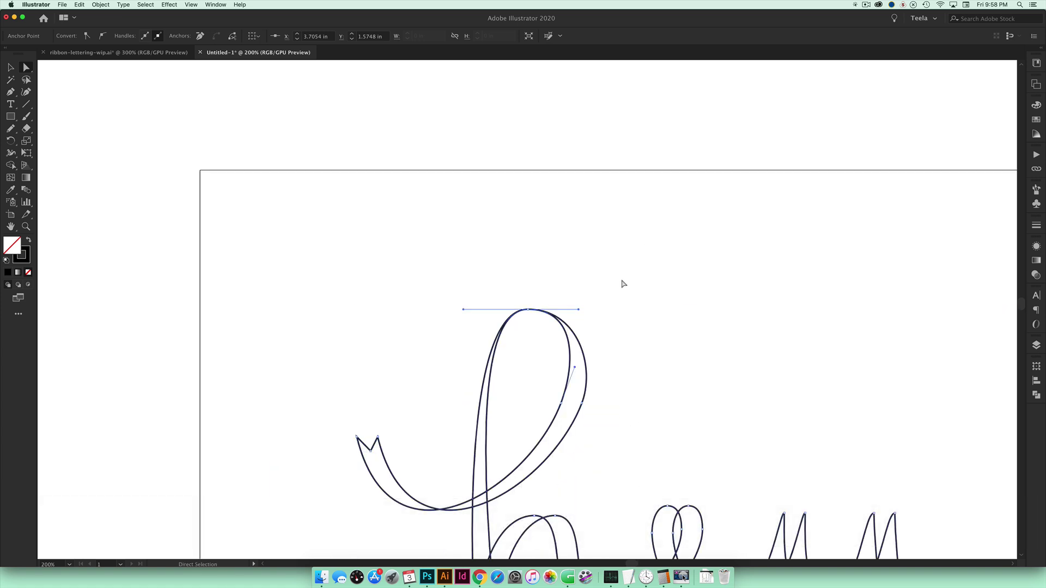
pyautogui.press('space')
pyautogui.moveTo(570, 332); pyautogui.dragTo(658, 250)
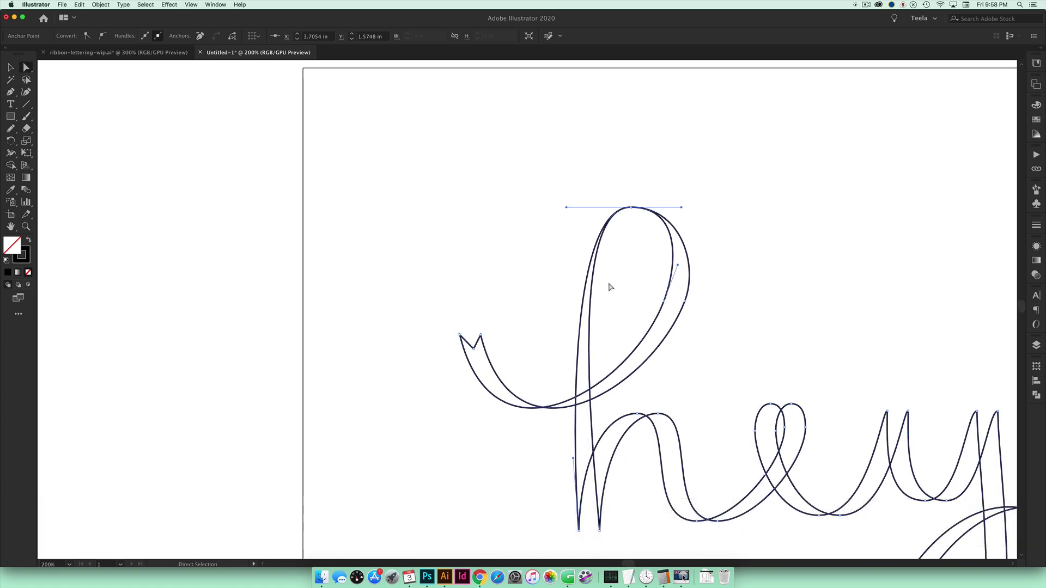
pyautogui.press('super+equal')
pyautogui.press('super+equal')
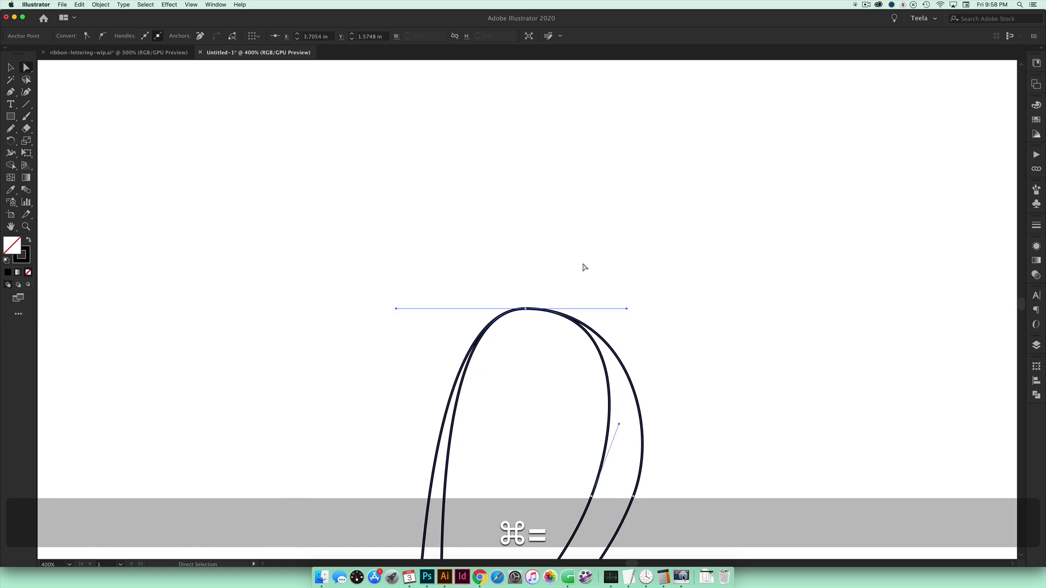
pyautogui.press('space')
pyautogui.moveTo(569, 374); pyautogui.dragTo(642, 225)
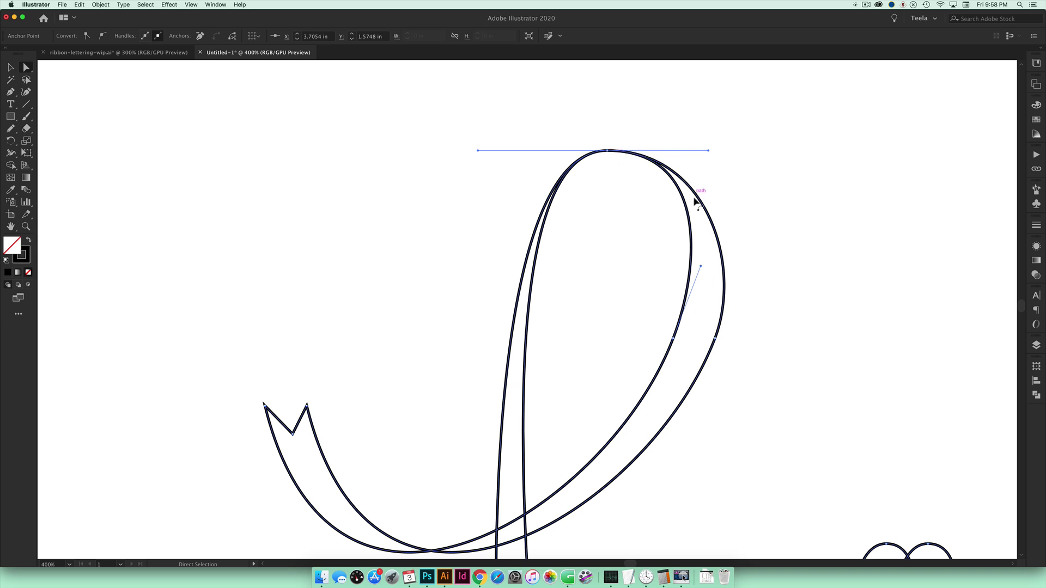
pyautogui.click(871, 246)
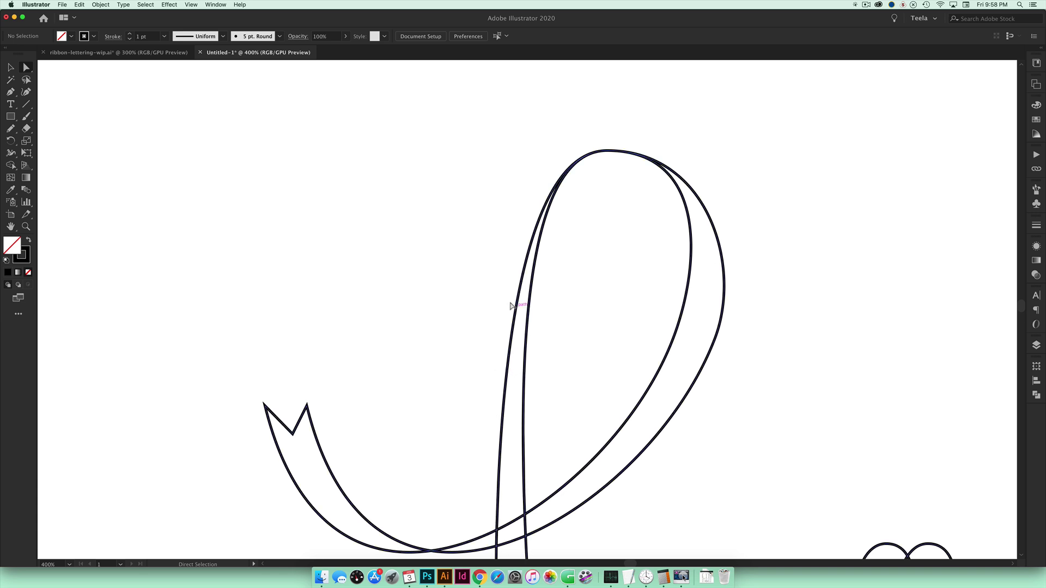
pyautogui.click(511, 351)
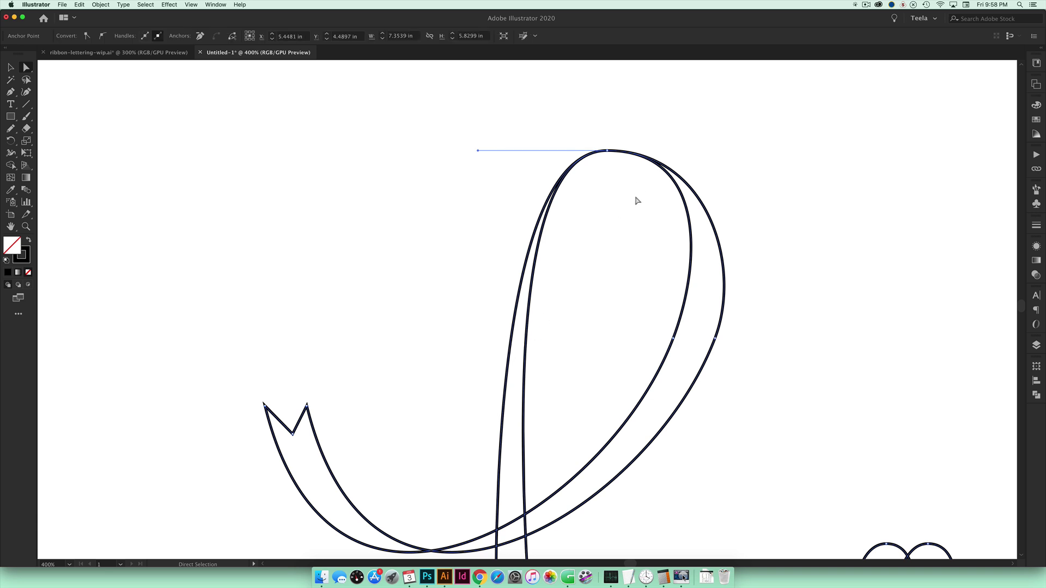
pyautogui.moveTo(478, 151); pyautogui.dragTo(420, 153)
pyautogui.press('shift')
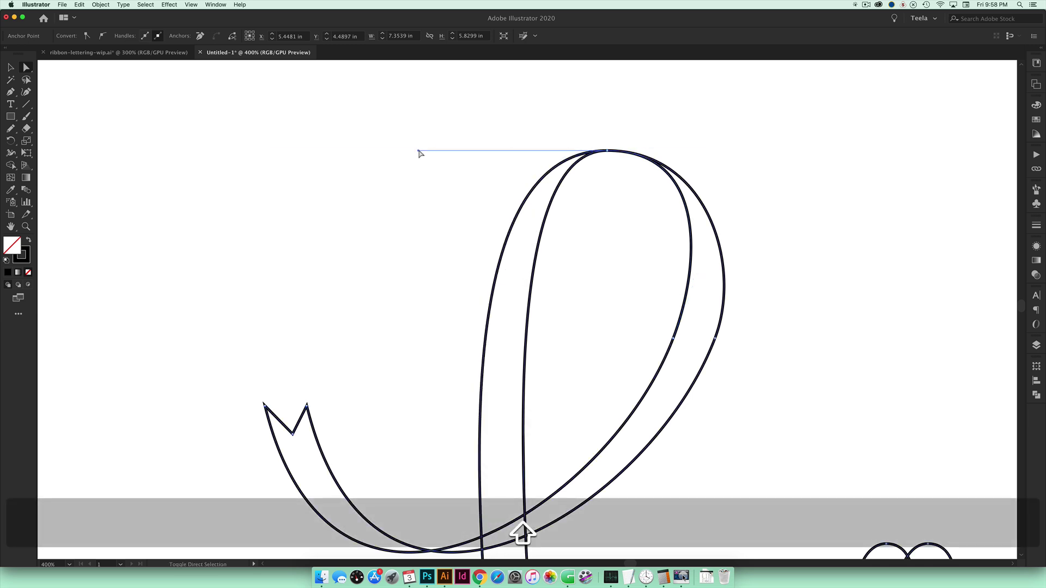
# Step: Shorten the right handle at the top of the h's inner loop and move the inner curve's right-side anchor slightly left
pyautogui.press('super+minus')
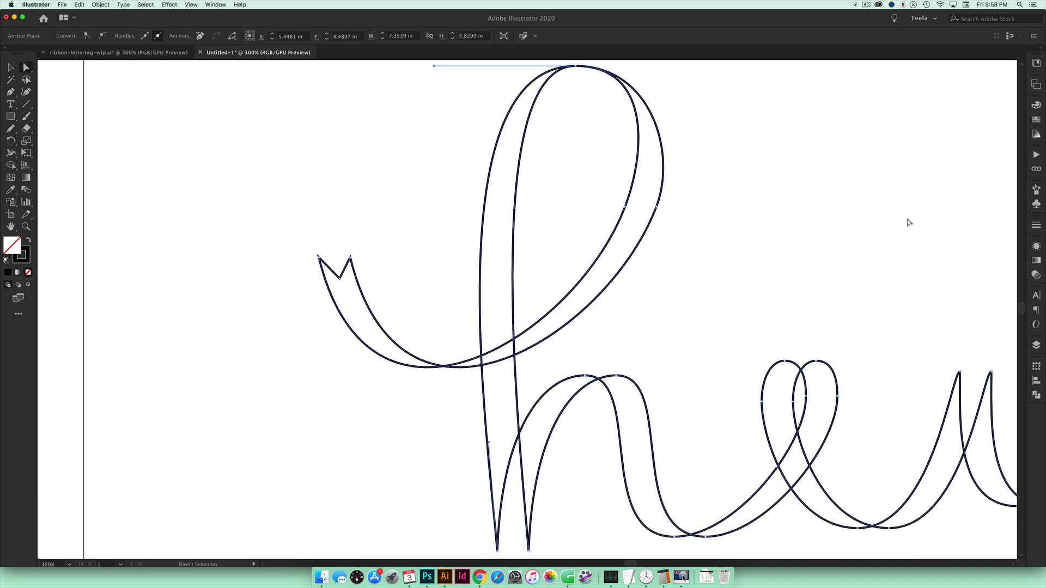
pyautogui.scroll(3, 743, 196)
pyautogui.click(736, 205)
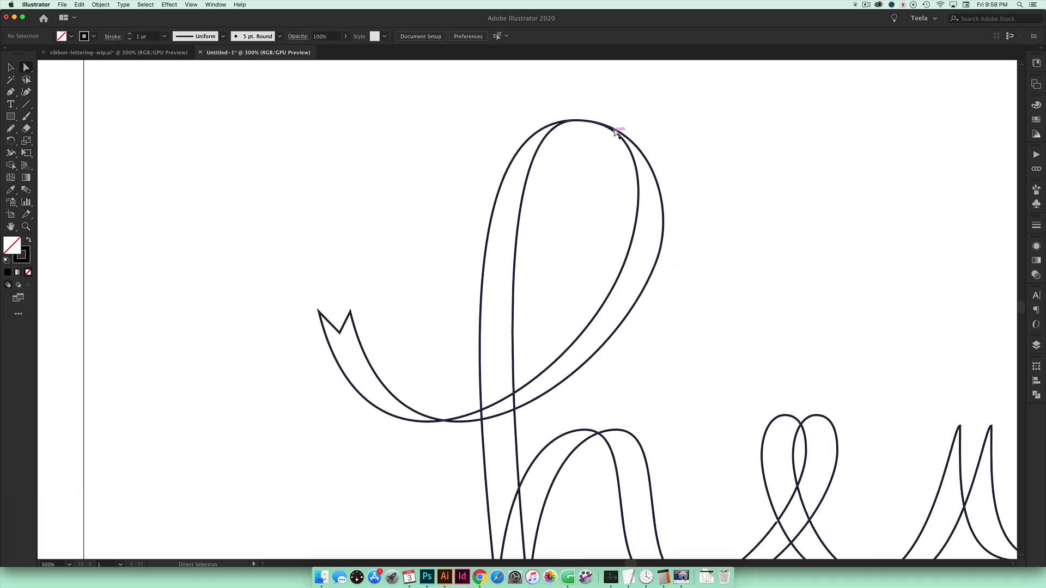
pyautogui.click(638, 210)
pyautogui.moveTo(653, 120); pyautogui.dragTo(629, 123)
pyautogui.moveTo(625, 261); pyautogui.dragTo(612, 265)
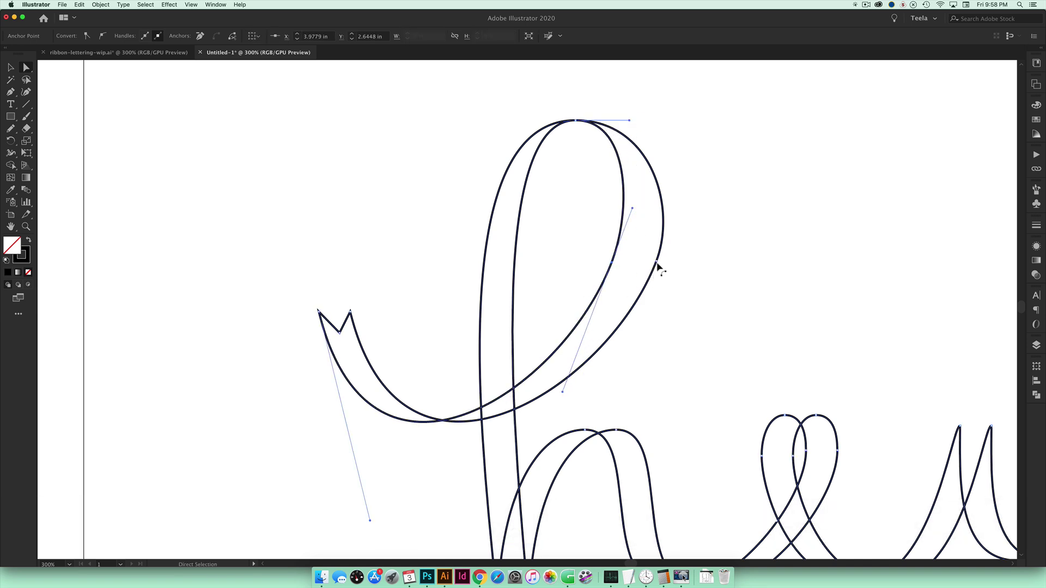
# Step: Shorten the right handle of the h loop's outer curve at its top and move its right-side anchor left to narrow the ribbon's upstroke
pyautogui.click(630, 139)
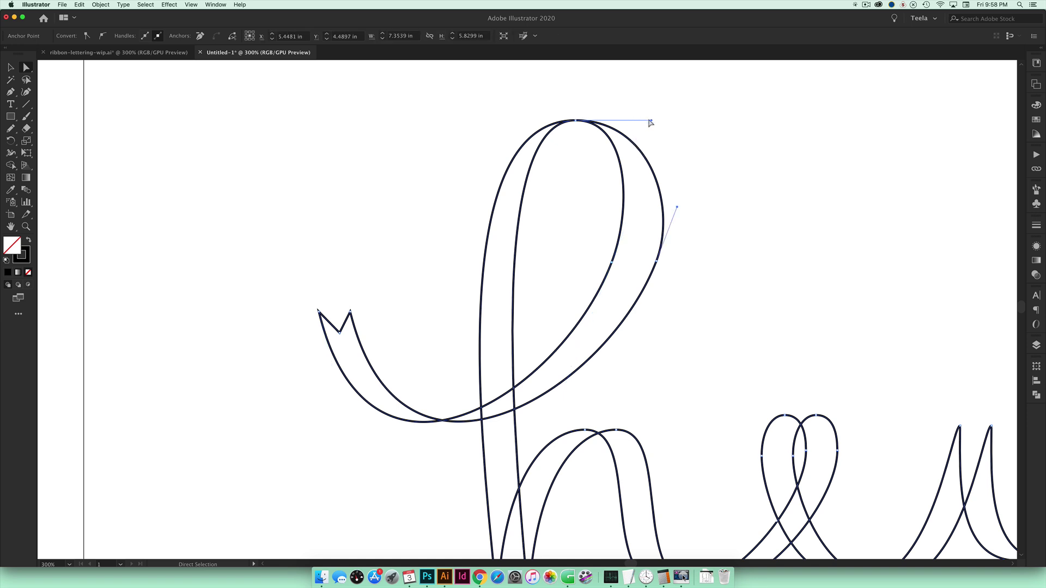
pyautogui.moveTo(651, 123); pyautogui.dragTo(630, 121)
pyautogui.moveTo(656, 262); pyautogui.dragTo(650, 219)
pyautogui.click(651, 267)
pyautogui.moveTo(523, 120); pyautogui.dragTo(488, 121)
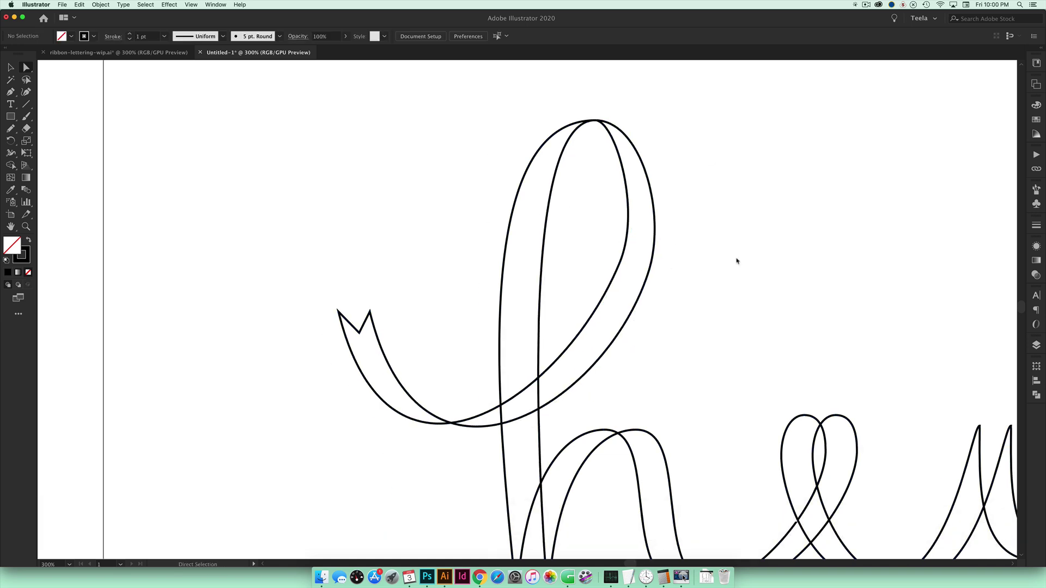
# Step: Swap the whole lettering's fill and stroke to preview it solid, and examine the ribbon's turns from the h to the y
pyautogui.press('v')
pyautogui.press('super+a')
pyautogui.click(29, 242)
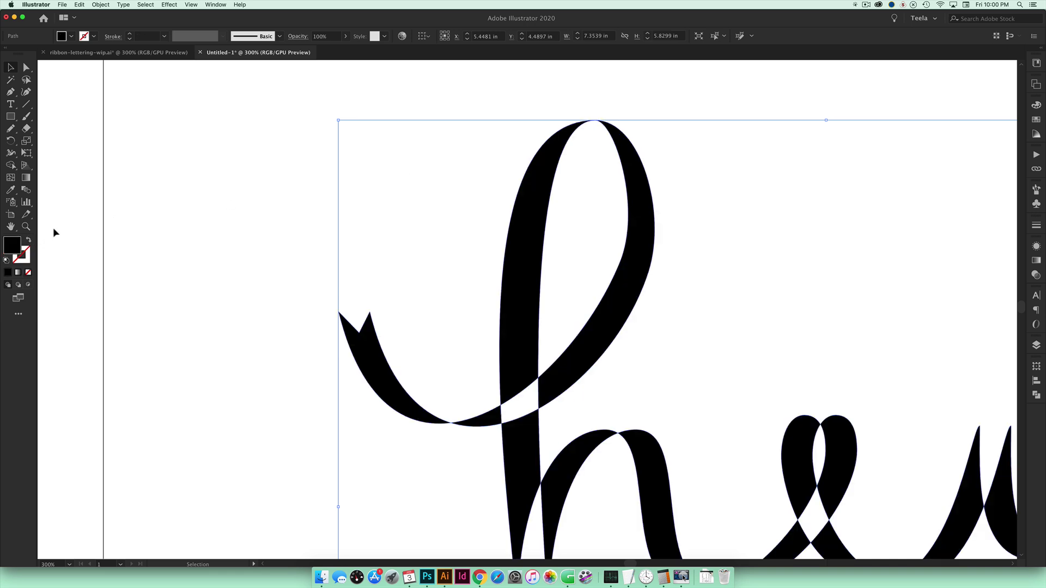
pyautogui.click(697, 176)
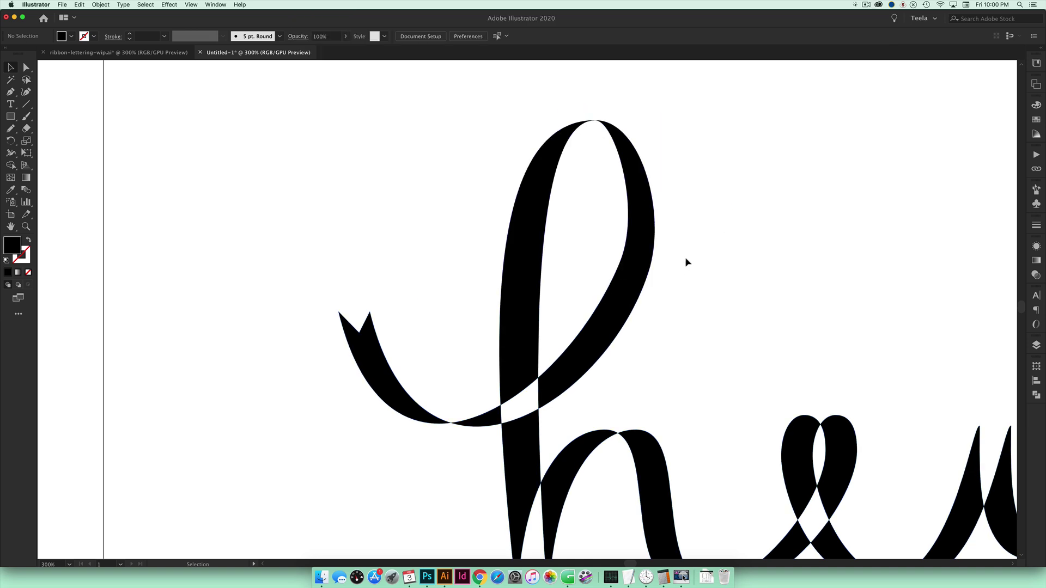
pyautogui.scroll(-3, 687, 264)
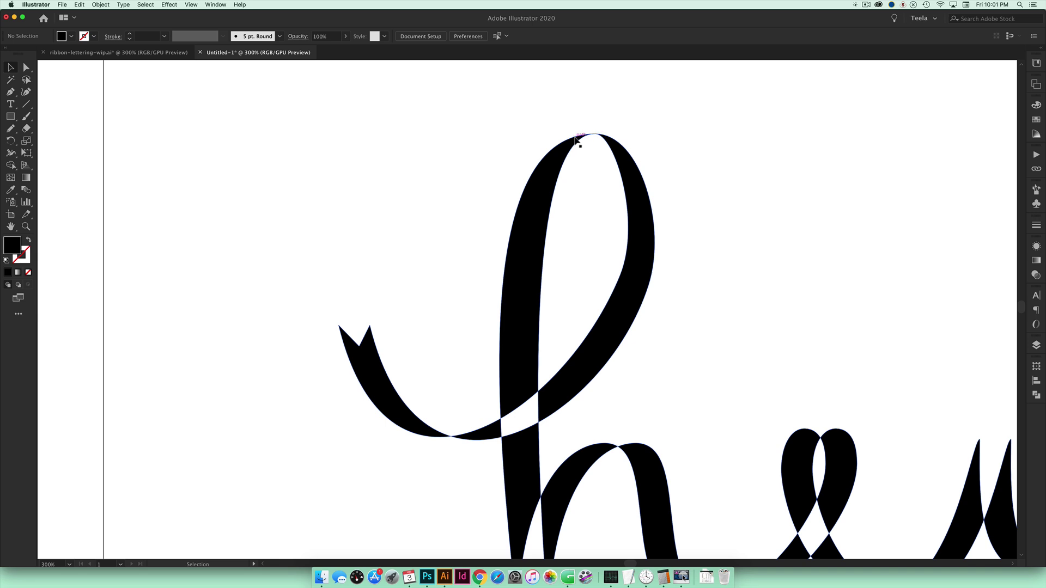
pyautogui.hscroll(5, 622, 452)
pyautogui.scroll(-3, 622, 453)
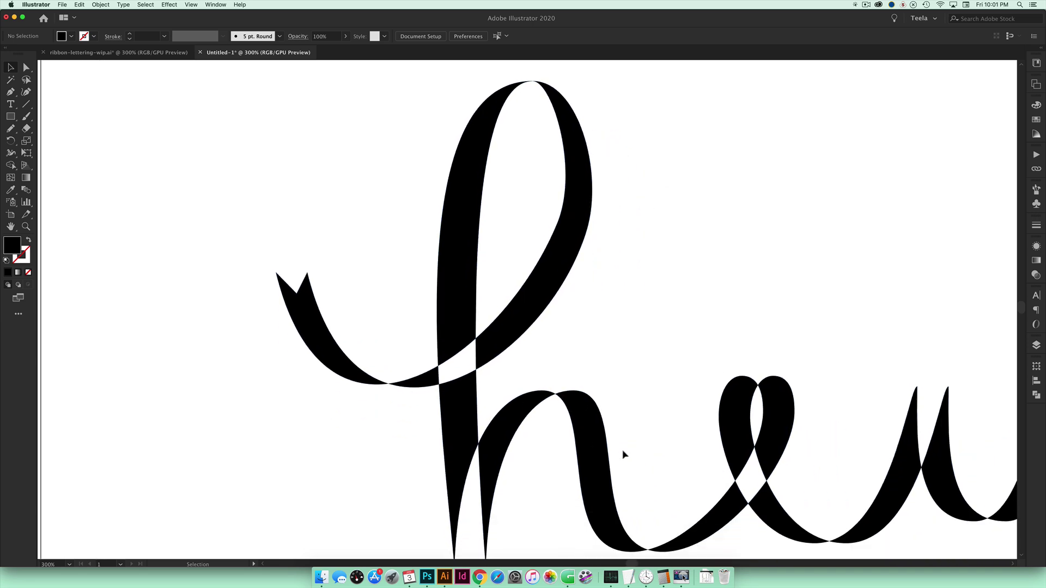
pyautogui.hscroll(1, 624, 455)
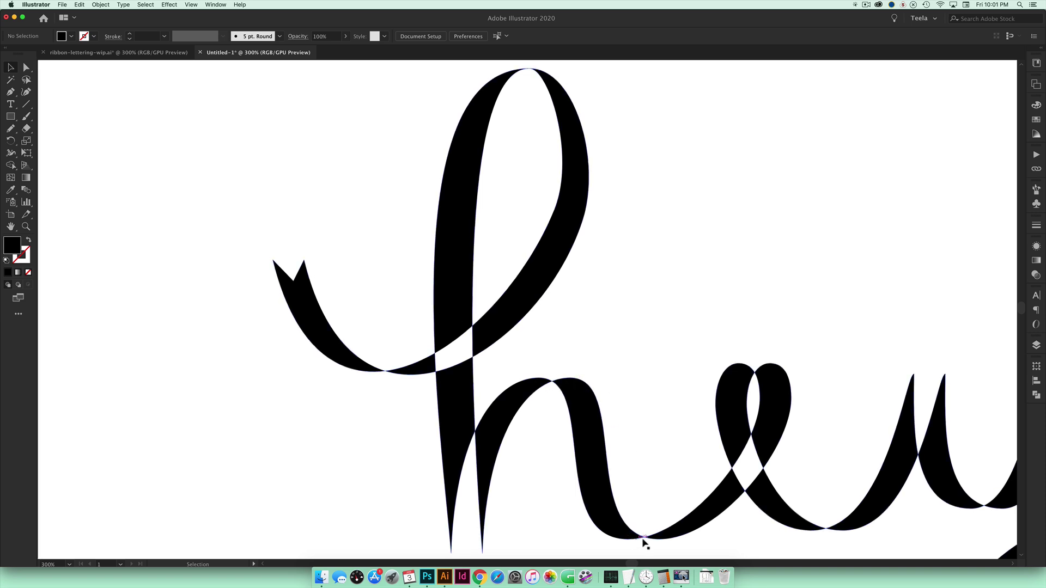
pyautogui.hscroll(5, 791, 369)
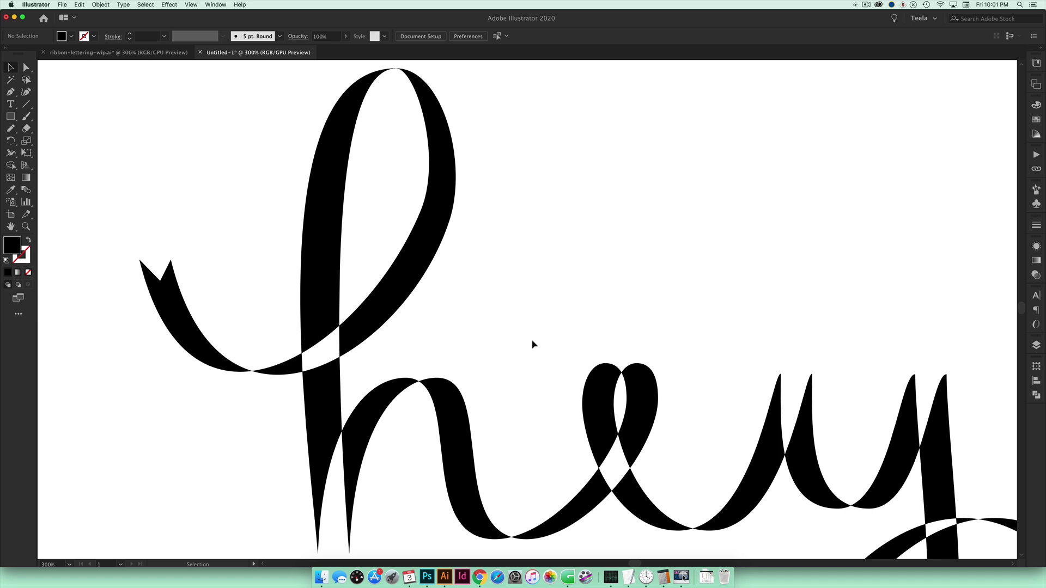
pyautogui.hscroll(3, 530, 342)
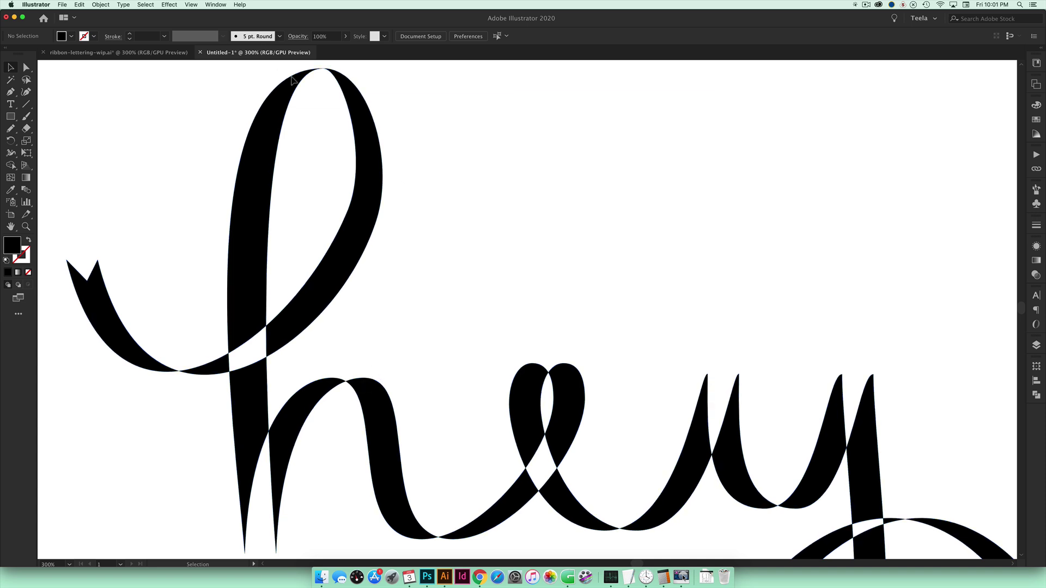
pyautogui.hscroll(-1, 373, 378)
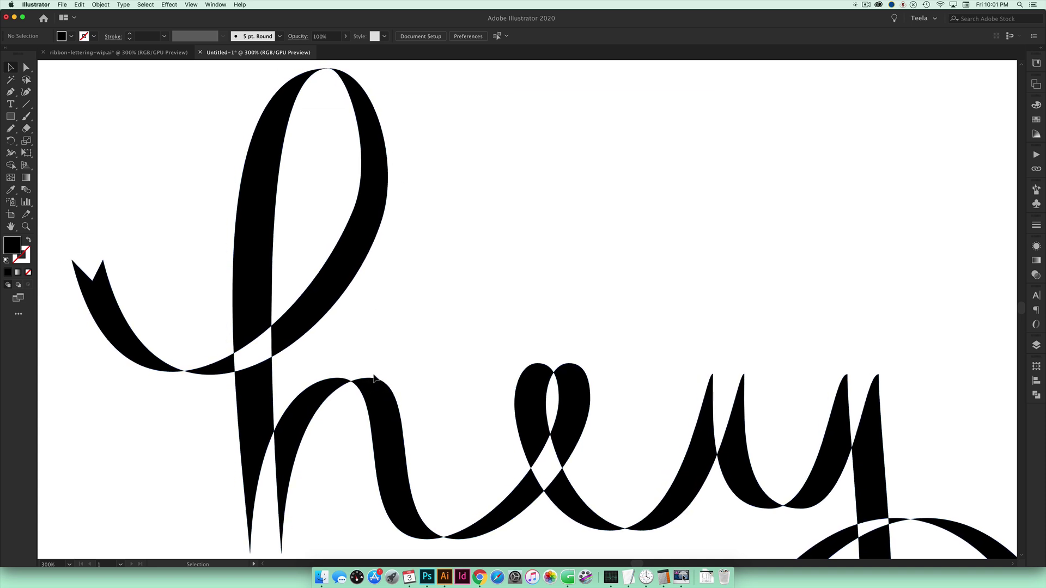
pyautogui.scroll(3, 374, 378)
# Step: Bring the two top anchors of the h's arch together midway and adjust the merged point's left handle
pyautogui.press('super+y')
pyautogui.press('a')
pyautogui.click(356, 378)
pyautogui.scroll(-2, 472, 278)
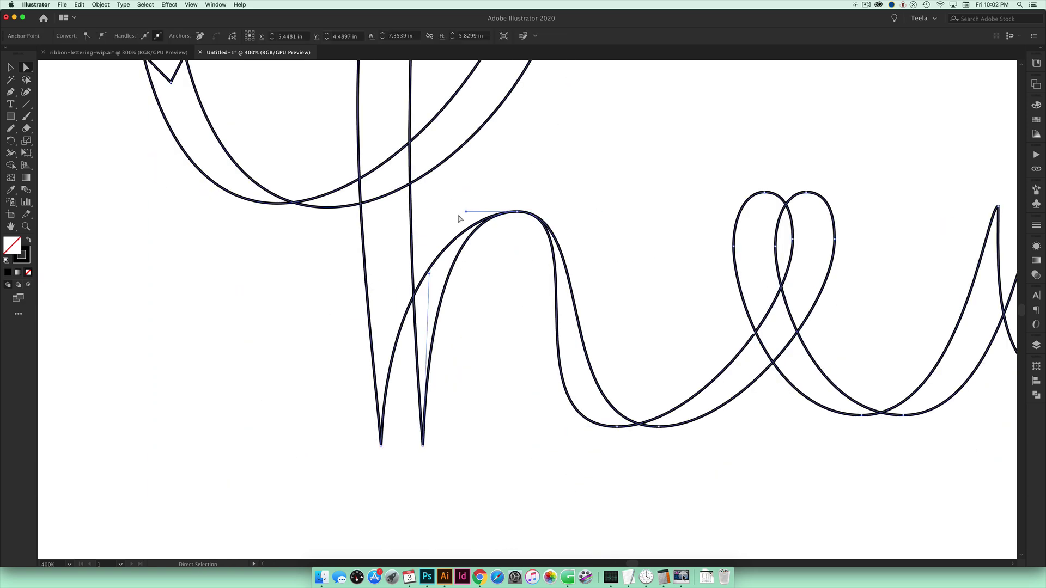
pyautogui.moveTo(467, 212); pyautogui.dragTo(579, 213)
# Step: Bring the two bottom anchors of the h-to-e connecting curve together and adjust the handles there and on the right of the h's arch
pyautogui.click(630, 427)
pyautogui.moveTo(518, 427); pyautogui.dragTo(538, 429)
pyautogui.moveTo(561, 211); pyautogui.dragTo(607, 215)
pyautogui.moveTo(725, 427)
pyautogui.mouseDown()
pyautogui.moveTo(711, 427)
pyautogui.moveTo(737, 432)
pyautogui.mouseUp()
# Step: Bring the two top anchors of the e's loop together and adjust the surrounding handles to round out the outer curve
pyautogui.press('super+y')
pyautogui.hscroll(6, 738, 432)
pyautogui.scroll(2, 737, 431)
pyautogui.moveTo(617, 244); pyautogui.dragTo(660, 244)
pyautogui.click(628, 299)
pyautogui.moveTo(562, 478); pyautogui.dragTo(582, 479)
pyautogui.moveTo(691, 310)
pyautogui.mouseDown()
pyautogui.moveTo(681, 366)
pyautogui.moveTo(617, 269)
pyautogui.mouseUp()
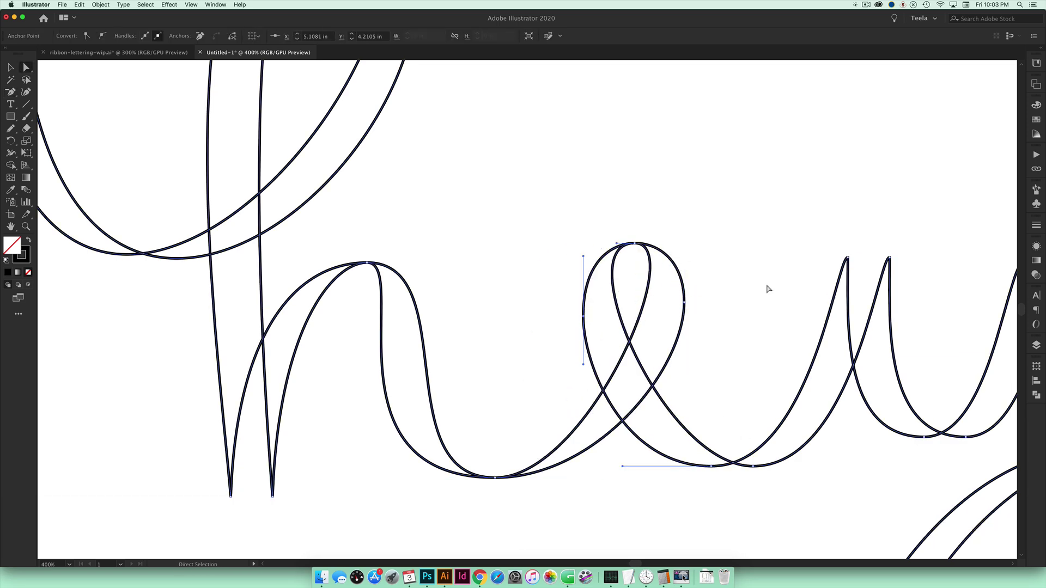
# Step: Bring the two bottom anchors of the e-to-y connecting curve together and adjust their handles for a smooth, thin turn
pyautogui.hscroll(4, 617, 269)
pyautogui.moveTo(630, 469); pyautogui.dragTo(776, 468)
pyautogui.click(625, 334)
pyautogui.hscroll(8, 632, 381)
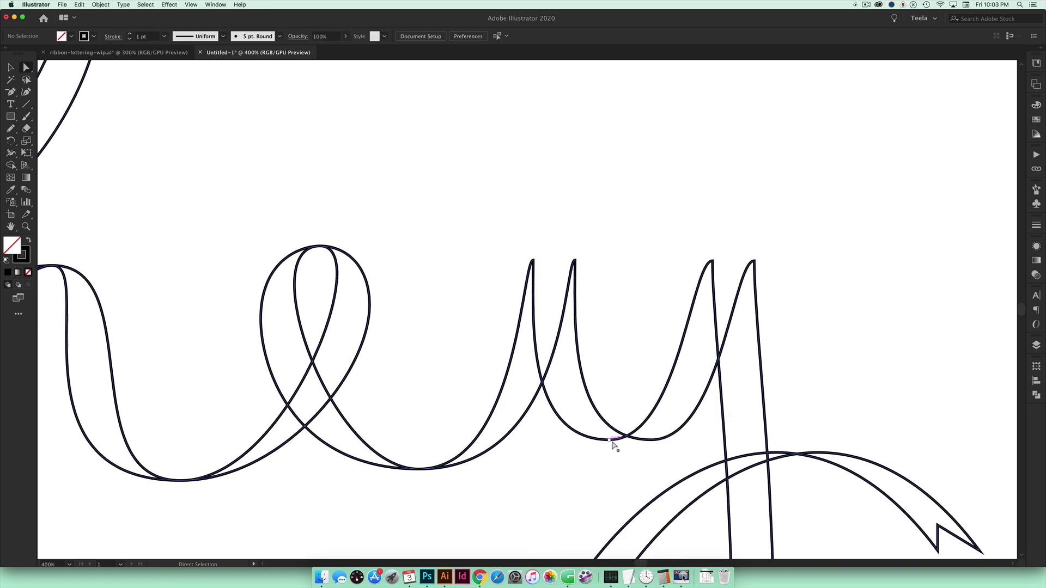
# Step: Bring the two bottom anchors of the y's cup together and lengthen the outer curves' left and right handles
pyautogui.click(640, 440)
pyautogui.moveTo(541, 436); pyautogui.dragTo(502, 439)
pyautogui.moveTo(695, 436); pyautogui.dragTo(758, 443)
pyautogui.click(828, 364)
# Step: Bring the two bottom anchors of the y's descender loop together and adjust the right handle
pyautogui.scroll(-1, 828, 364)
pyautogui.scroll(-12, 828, 364)
pyautogui.click(630, 478)
pyautogui.moveTo(813, 478); pyautogui.dragTo(778, 480)
pyautogui.press('super+minus')
pyautogui.press('super+minus')
pyautogui.click(693, 320)
pyautogui.hscroll(-5, 604, 407)
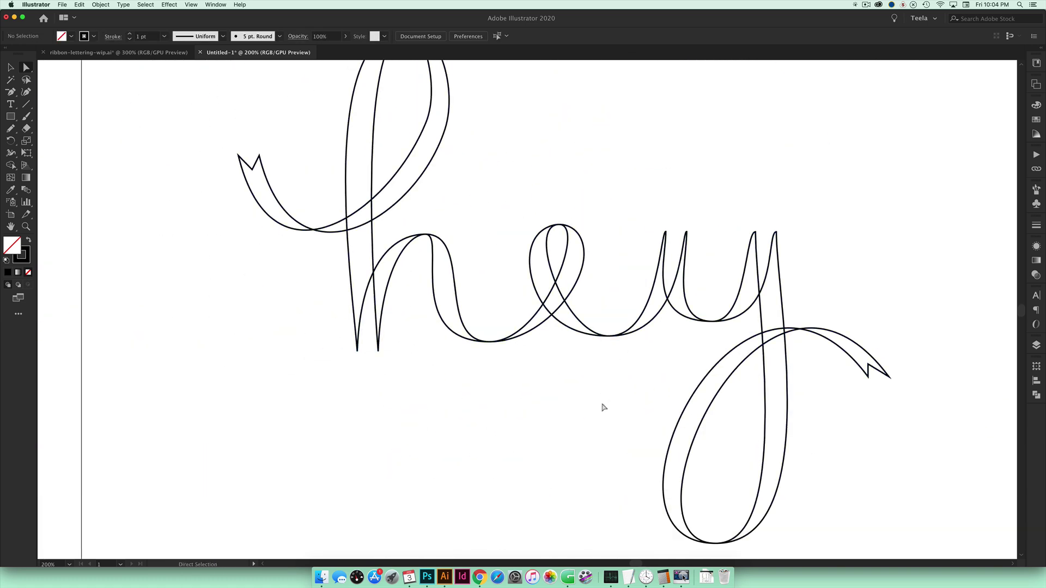
# Step: Swap the lettering's fill and stroke to check all the reshaped turns as a solid ribbon, and swap them back
pyautogui.press('space')
pyautogui.moveTo(566, 351); pyautogui.dragTo(560, 389)
pyautogui.press('v')
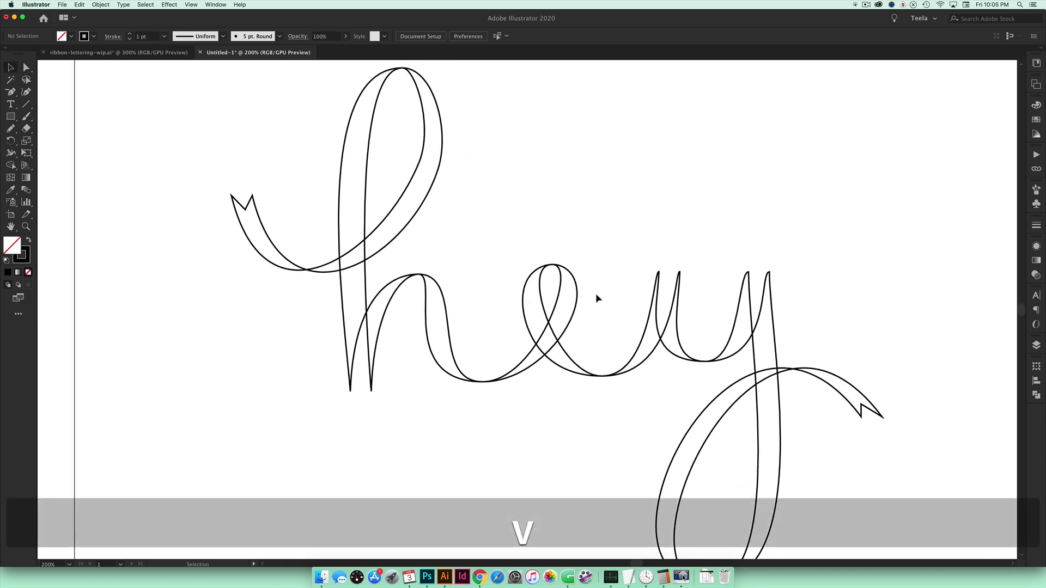
pyautogui.click(580, 287)
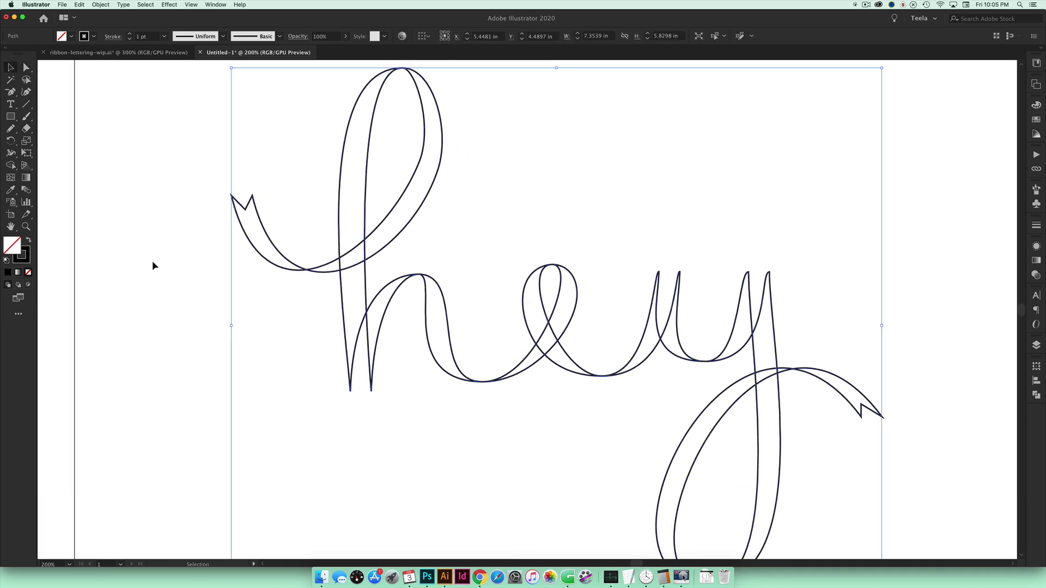
pyautogui.click(30, 243)
pyautogui.click(249, 380)
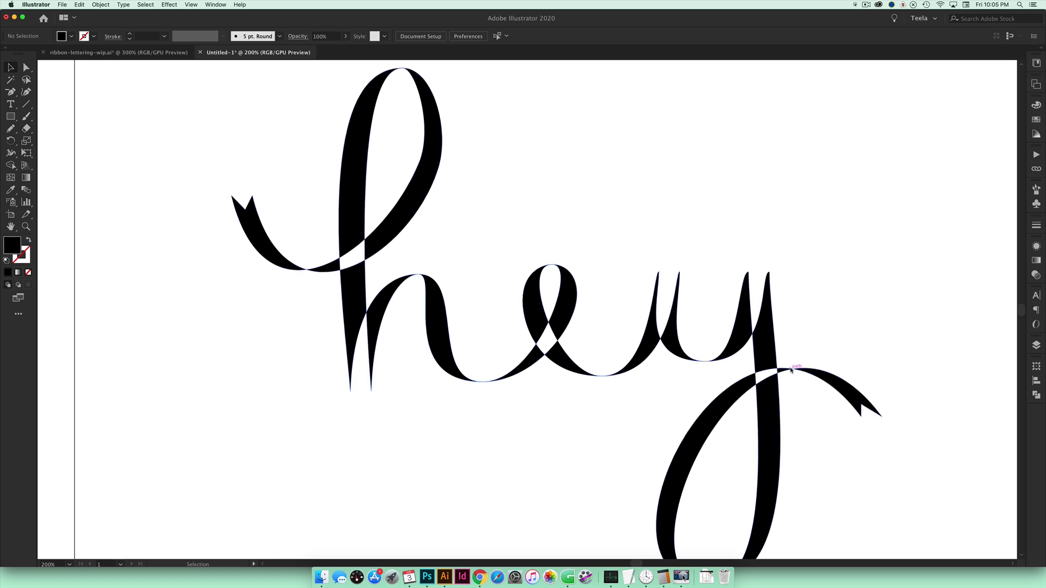
pyautogui.scroll(-5, 813, 427)
pyautogui.scroll(5, 813, 427)
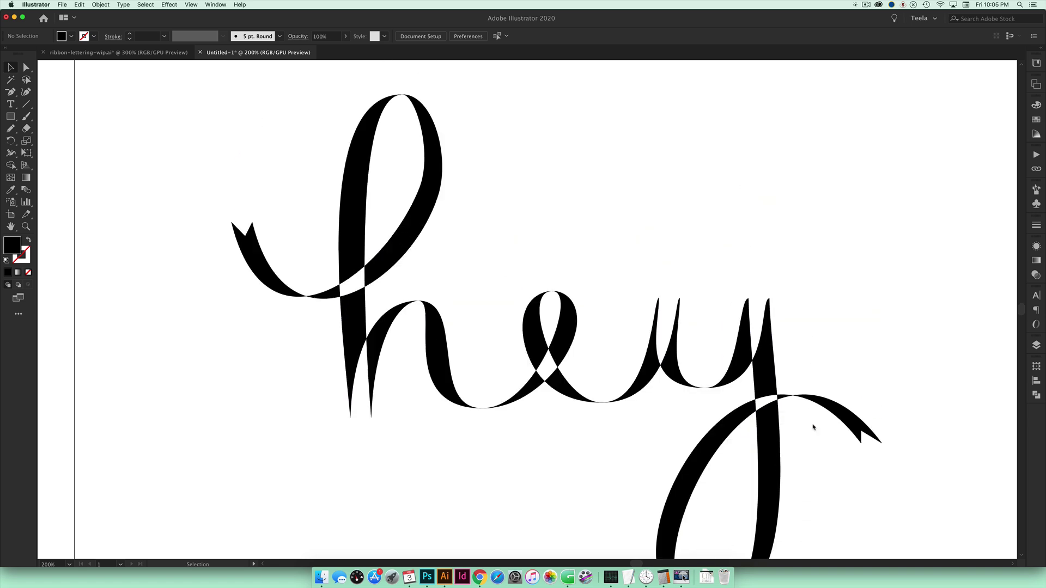
pyautogui.press('super+a')
pyautogui.click(28, 240)
pyautogui.click(649, 239)
pyautogui.press('super+minus')
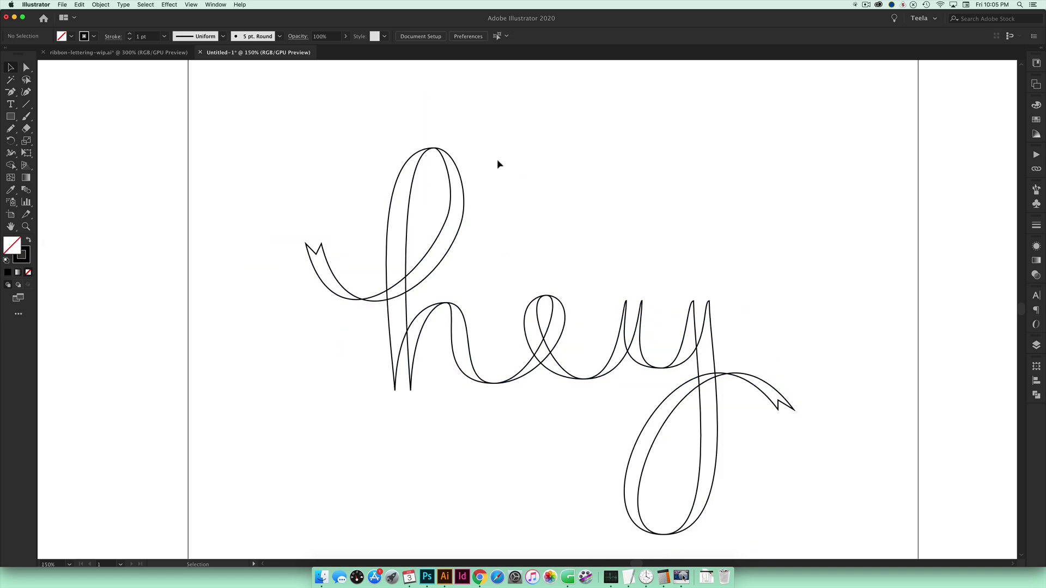
# Step: Select the ribbon and toggle its fill and stroke once more to compare the complete solid and outlined versions
pyautogui.click(448, 154)
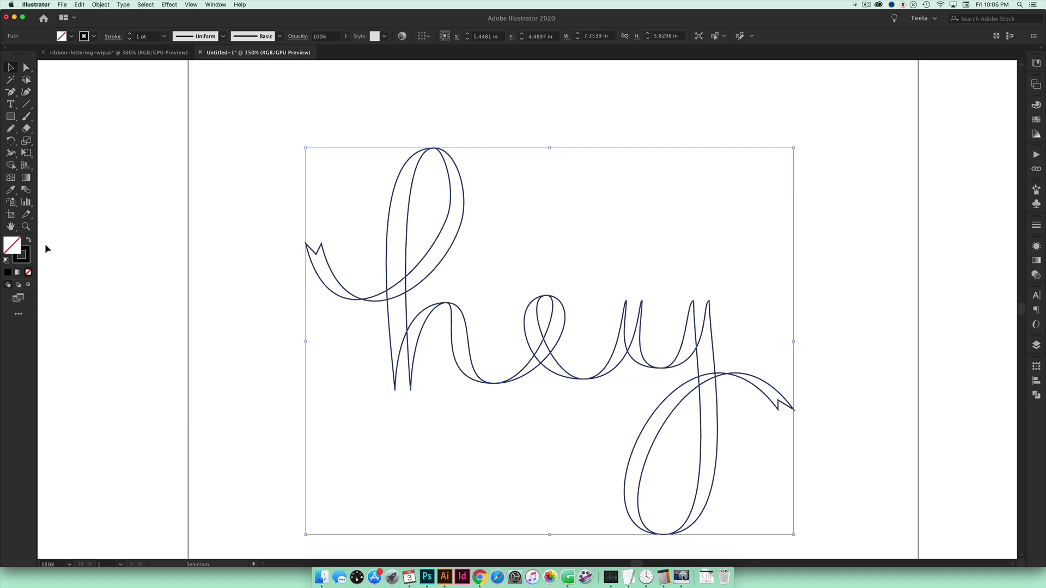
pyautogui.click(29, 241)
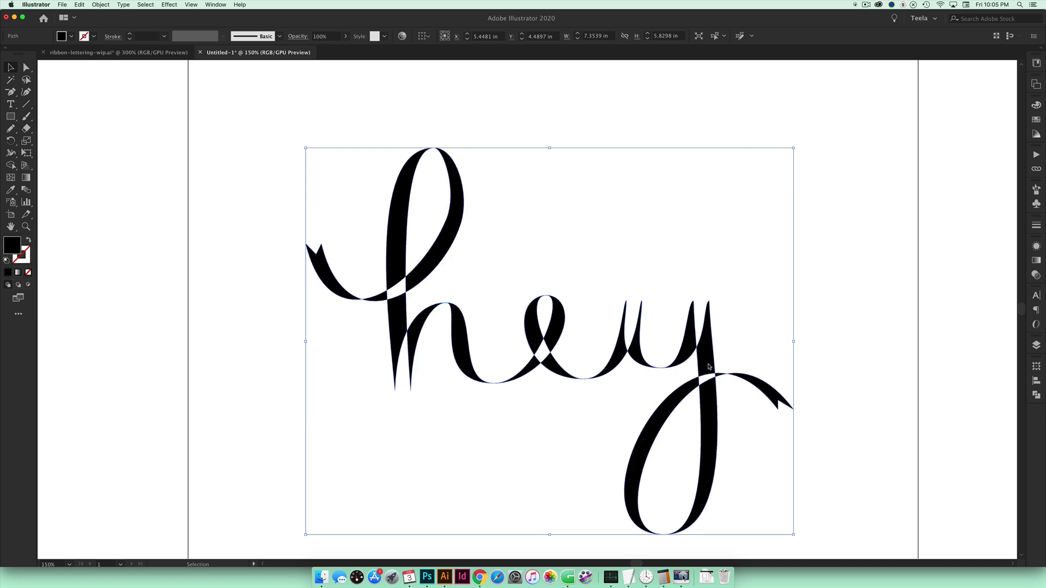
pyautogui.click(28, 241)
pyautogui.click(507, 128)
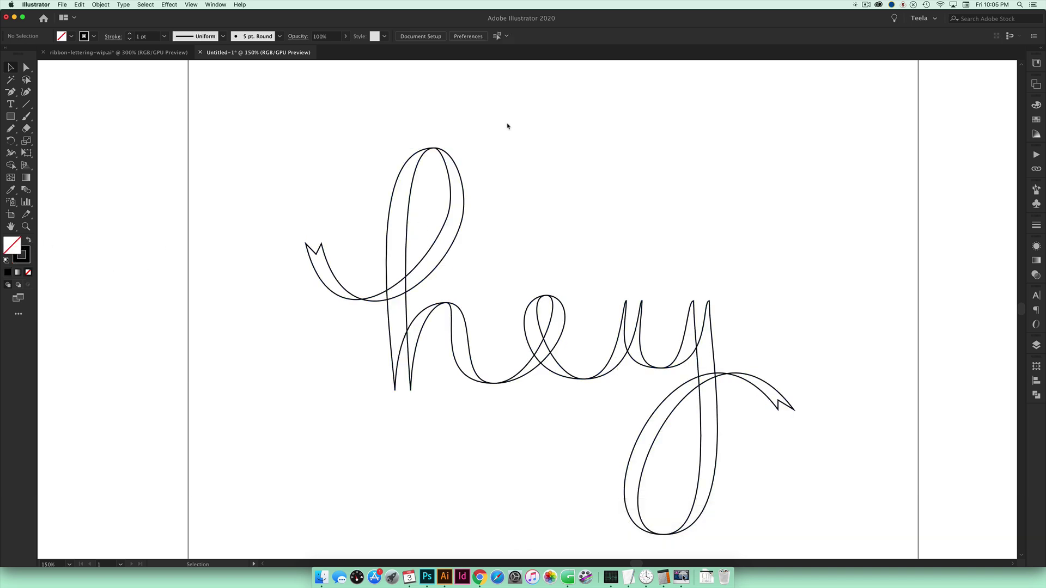
# Step: Draw a rectangle about 8.95 by 6.83 in around the whole lettering inside the artboard and remove its stroke
pyautogui.press('super+minus')
pyautogui.press('super+minus')
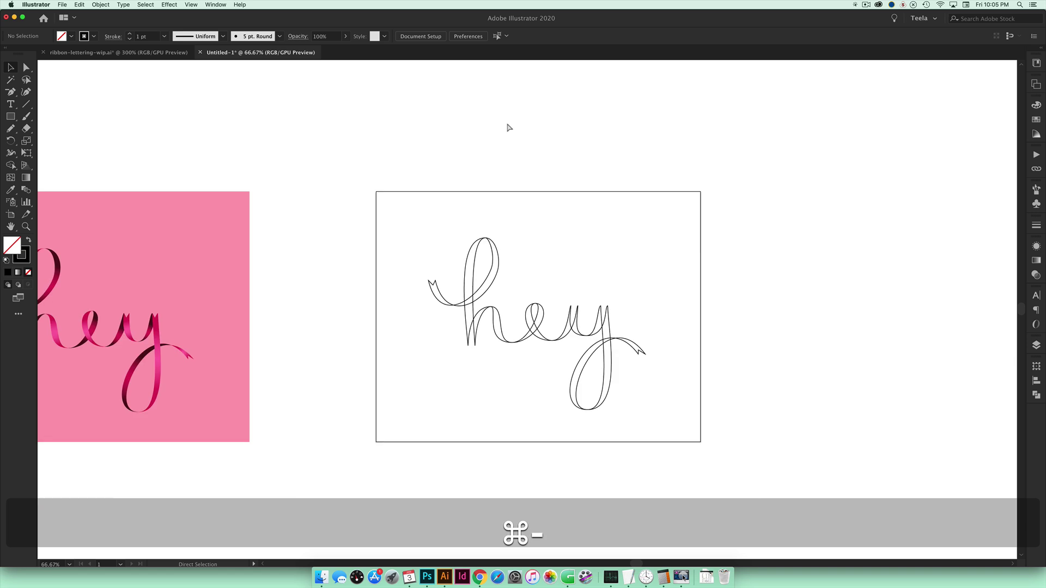
pyautogui.press('m')
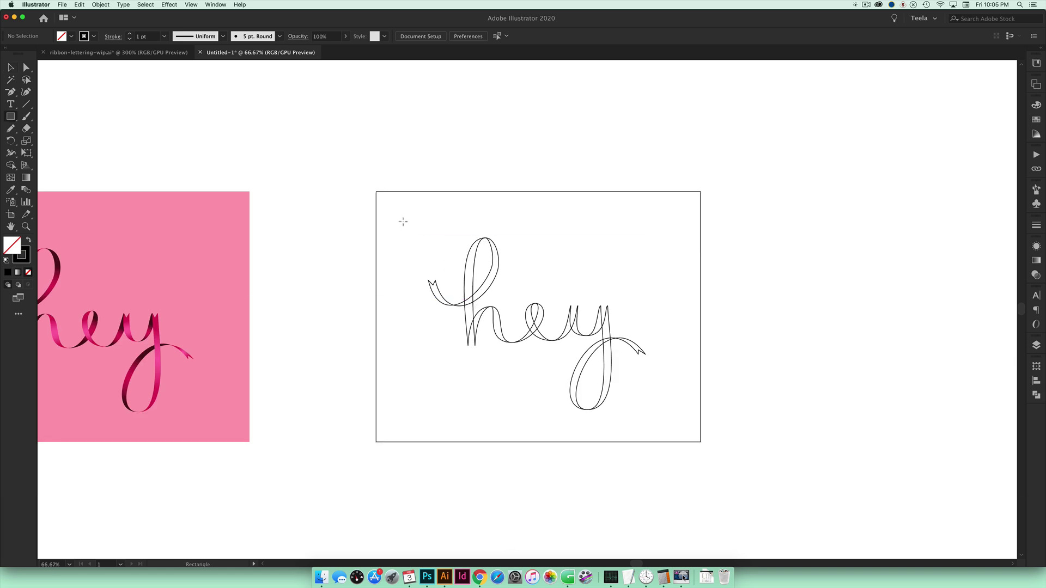
pyautogui.moveTo(403, 218); pyautogui.dragTo(667, 419)
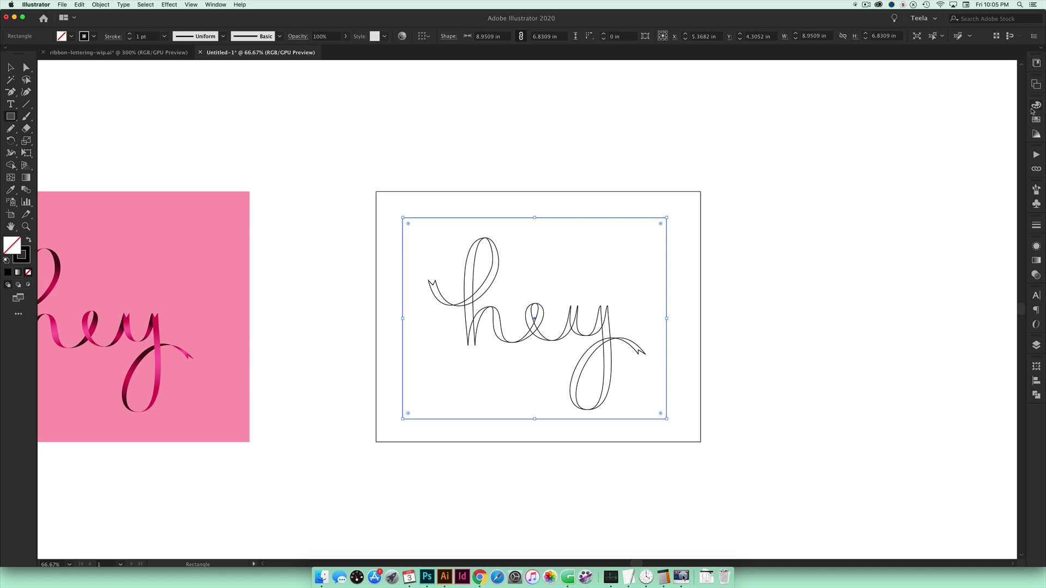
pyautogui.click(21, 255)
pyautogui.press('/')
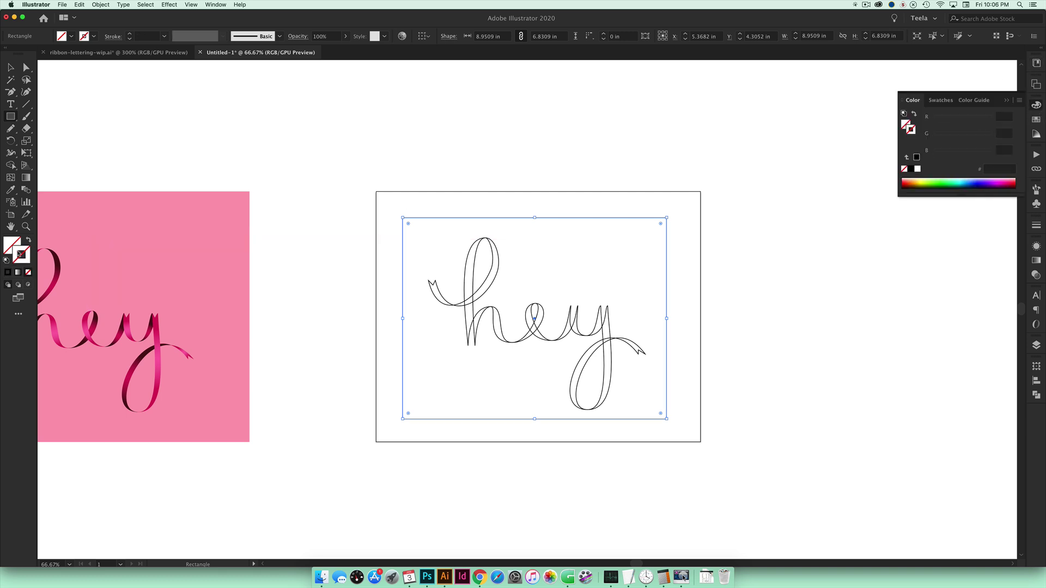
# Step: Fill the rectangle with RGB 218, 28, 92 and send it to the back, behind the lettering
pyautogui.click(12, 241)
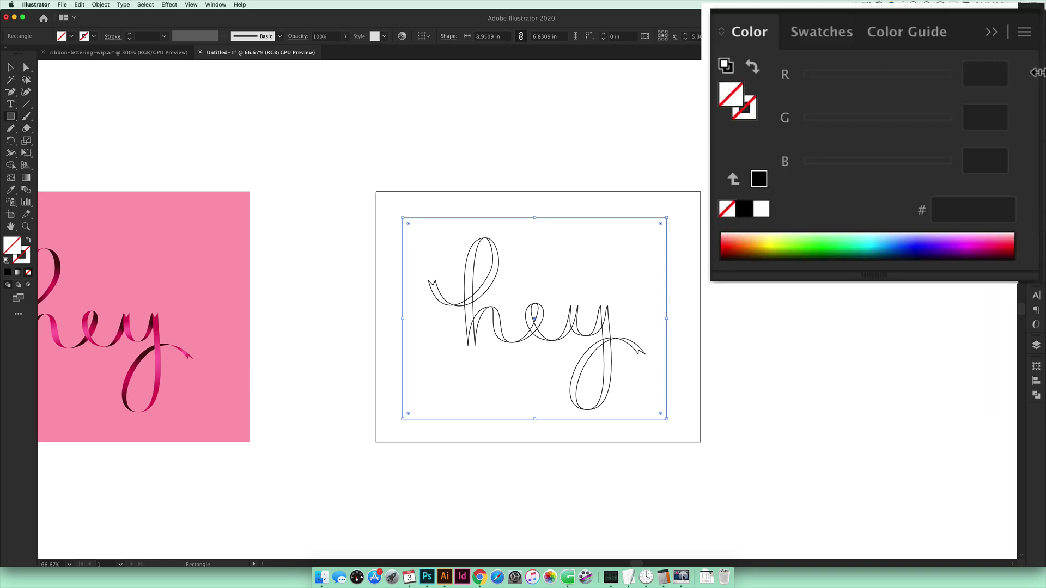
pyautogui.click(1002, 116)
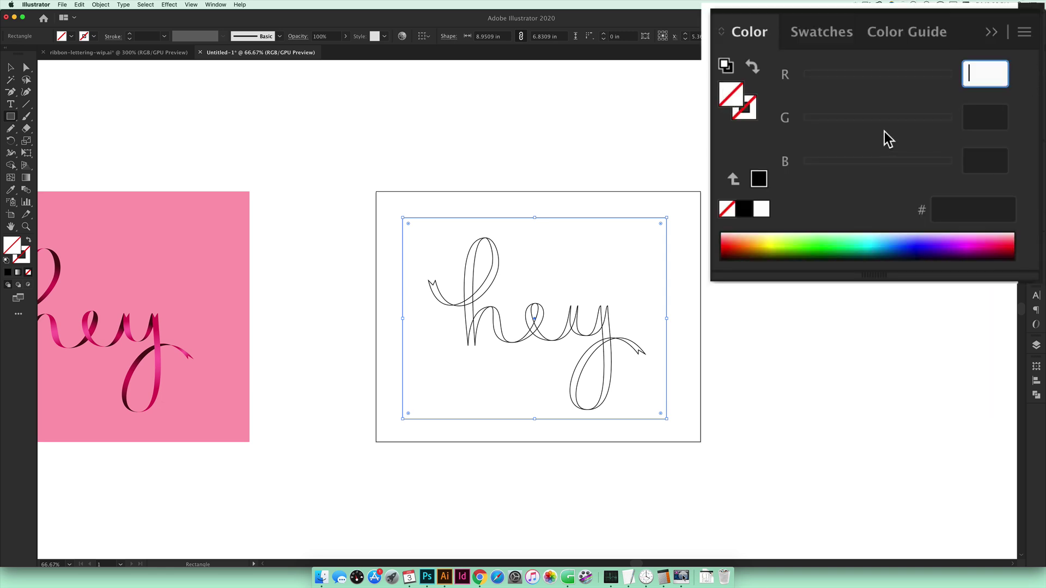
pyautogui.write('218')
pyautogui.press('Tab')
pyautogui.write('28')
pyautogui.press('Tab')
pyautogui.write('92')
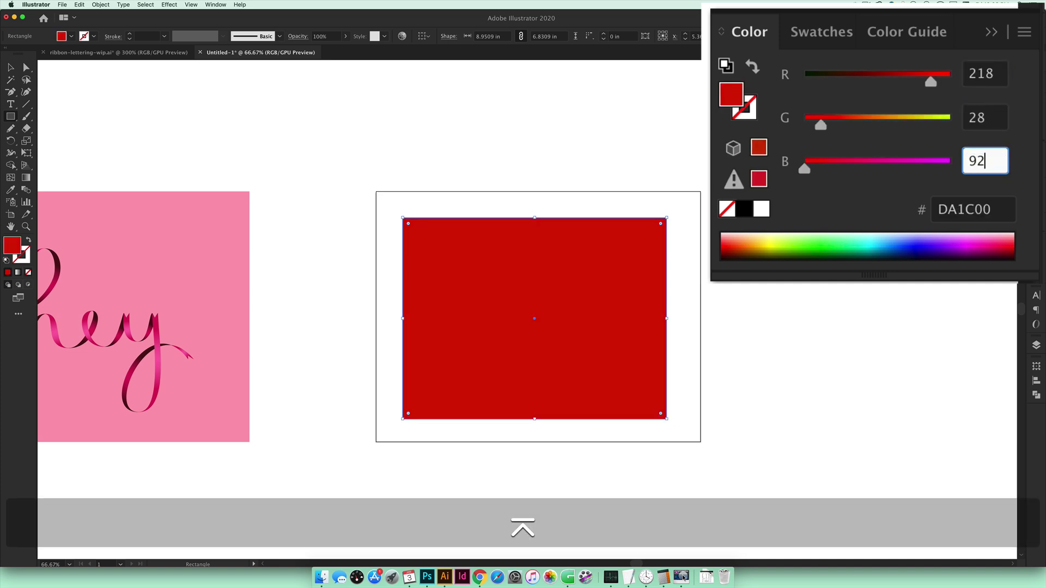
pyautogui.press('Tab')
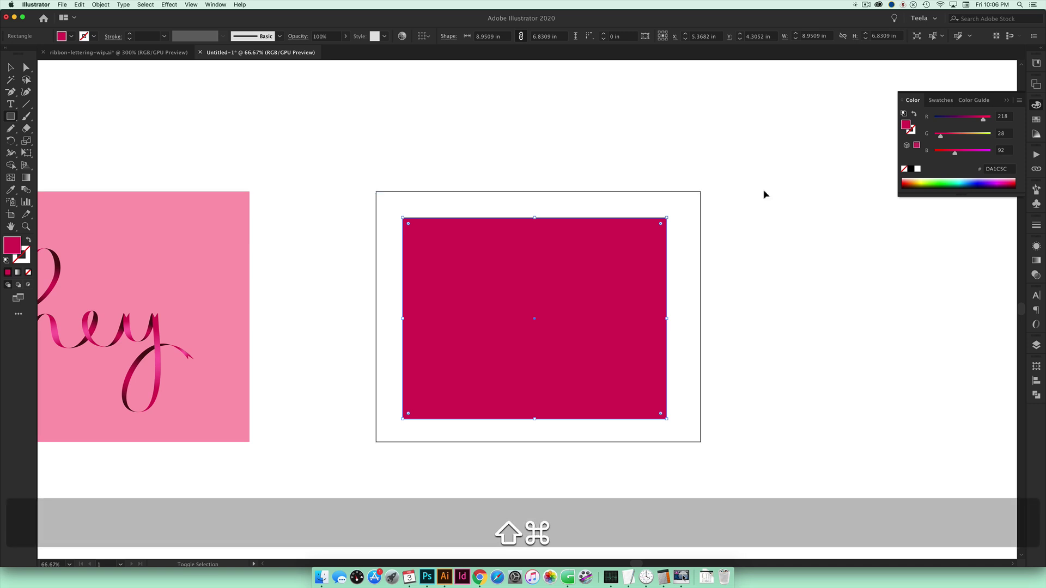
pyautogui.press('super+shift+bracketleft')
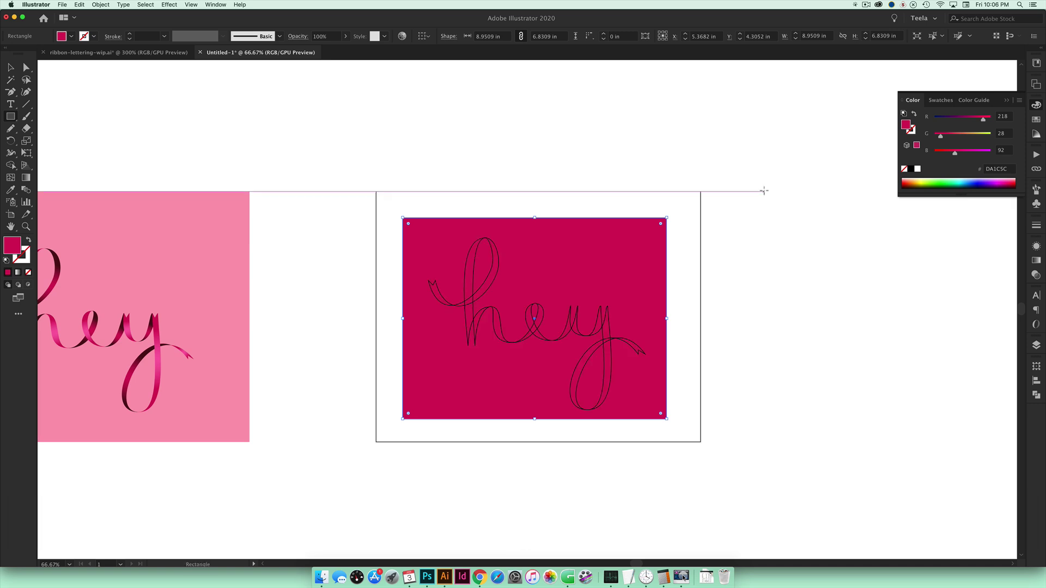
# Step: Select the lettering together with the rectangle and split them with the Pathfinder Divide operation
pyautogui.press('v')
pyautogui.moveTo(727, 211); pyautogui.dragTo(401, 422)
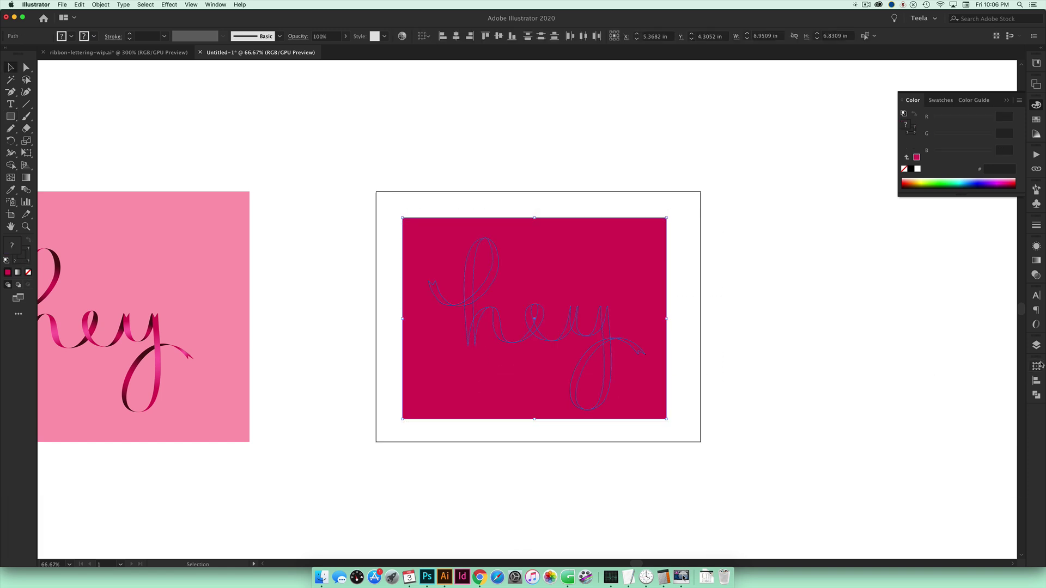
pyautogui.click(1035, 396)
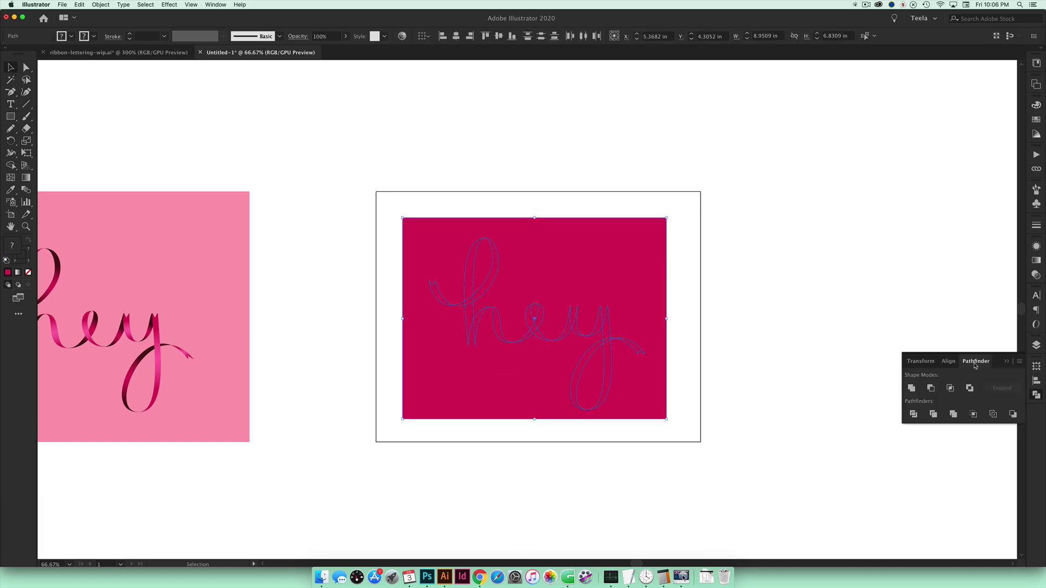
pyautogui.click(222, 5)
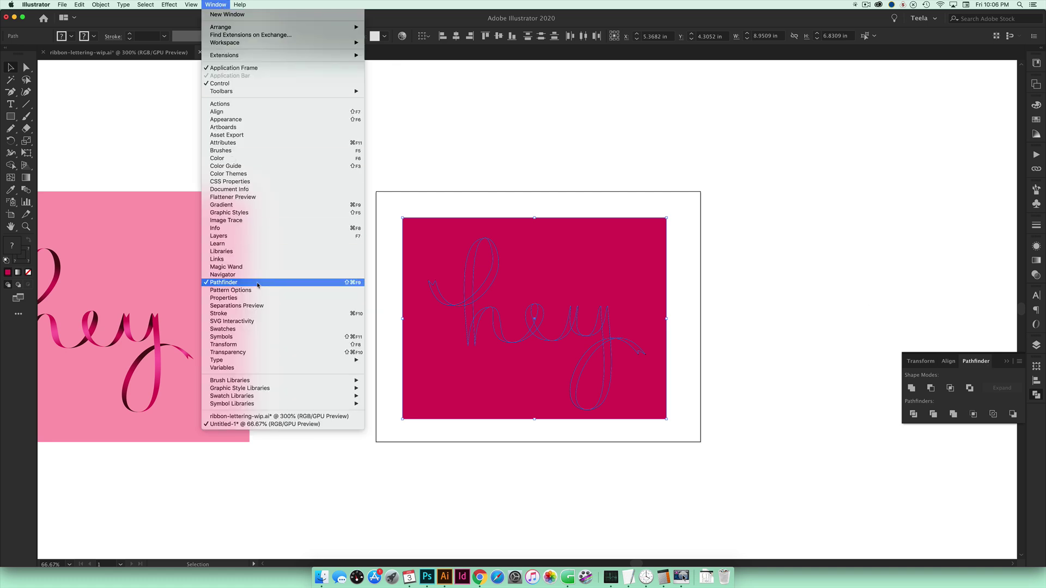
pyautogui.click(773, 282)
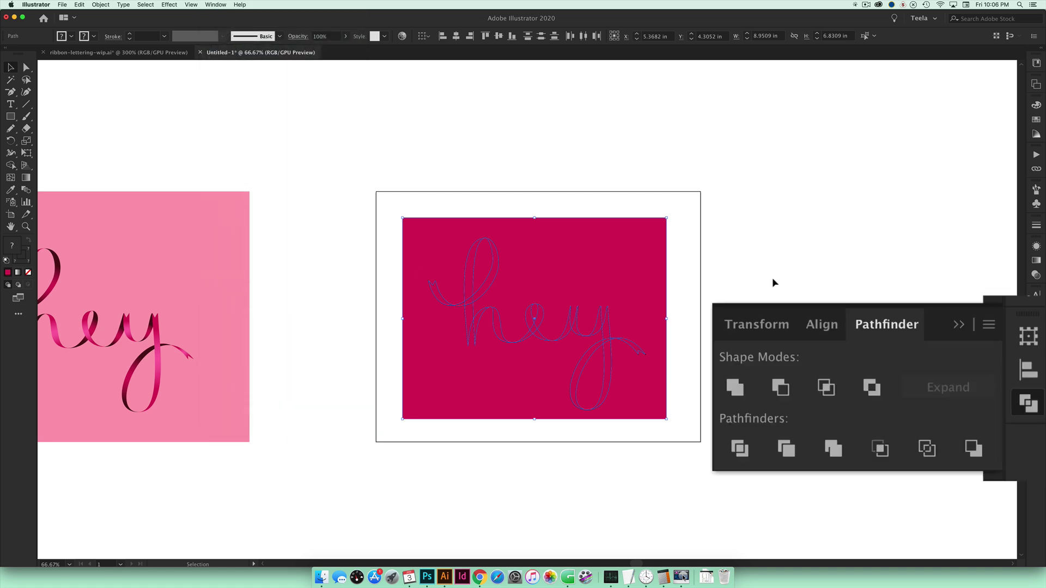
pyautogui.click(739, 451)
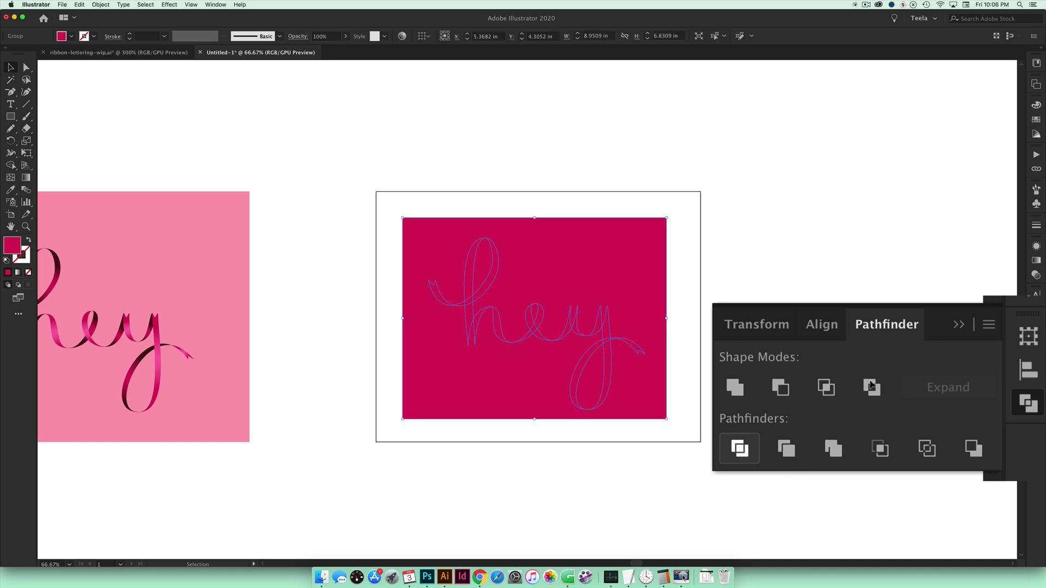
# Step: Ungroup the divided artwork and delete the background piece surrounding the lettering
pyautogui.press('shift+super')
pyautogui.press('shift+super+g')
pyautogui.click(716, 217)
pyautogui.click(583, 250)
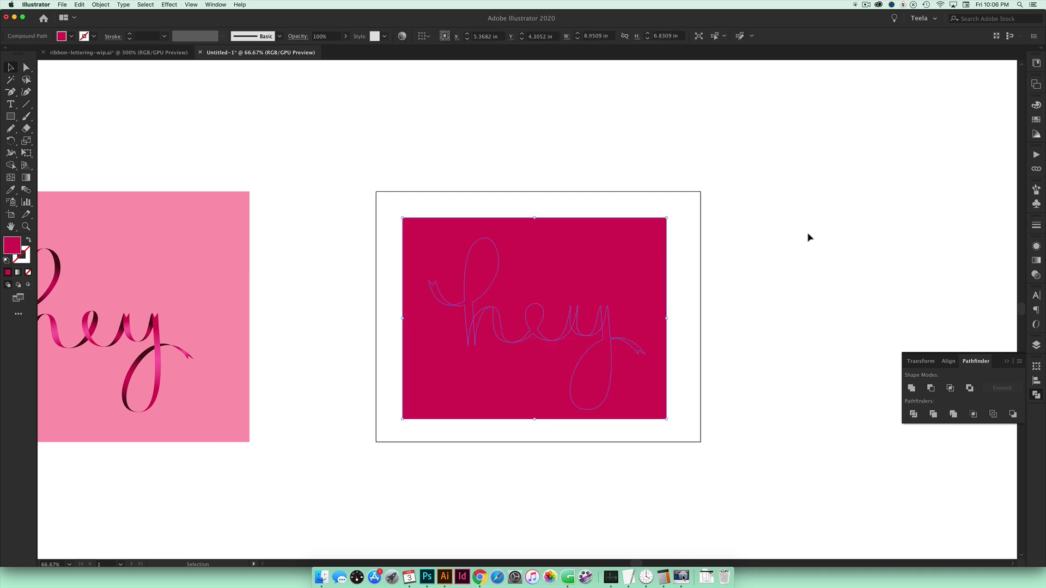
pyautogui.press('BackSpace')
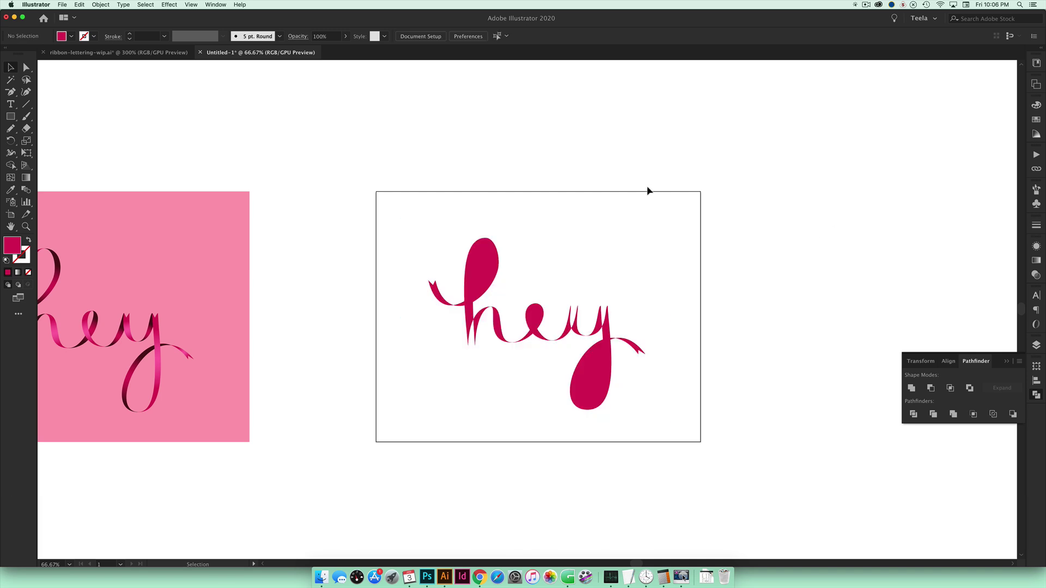
# Step: Delete the filler pieces inside the loops of the h, the e and the y
pyautogui.press('super+equal')
pyautogui.press('super+equal')
pyautogui.click(424, 209)
pyautogui.press('BackSpace')
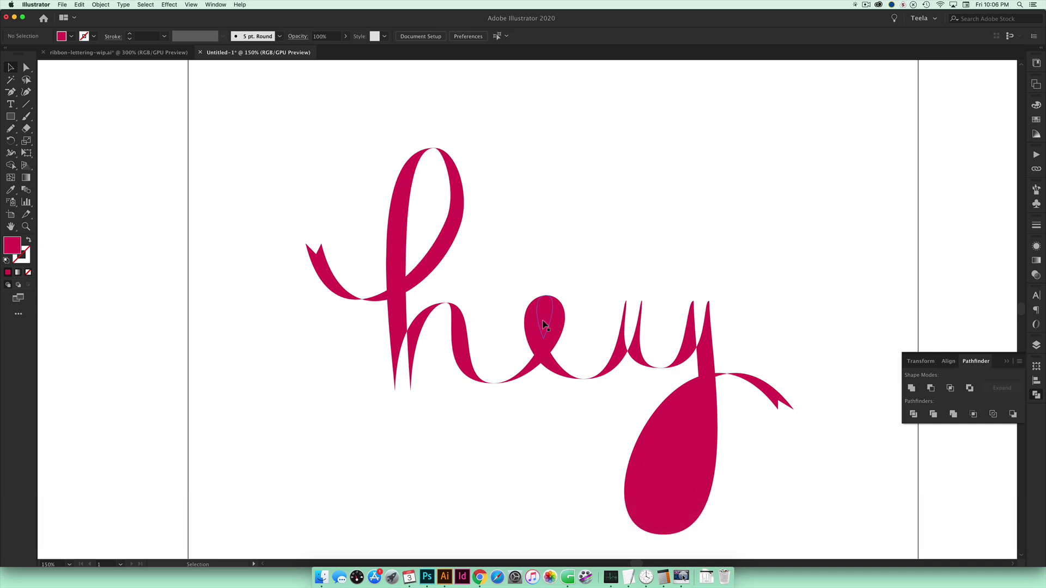
pyautogui.click(545, 327)
pyautogui.press('BackSpace')
pyautogui.click(674, 464)
pyautogui.press('BackSpace')
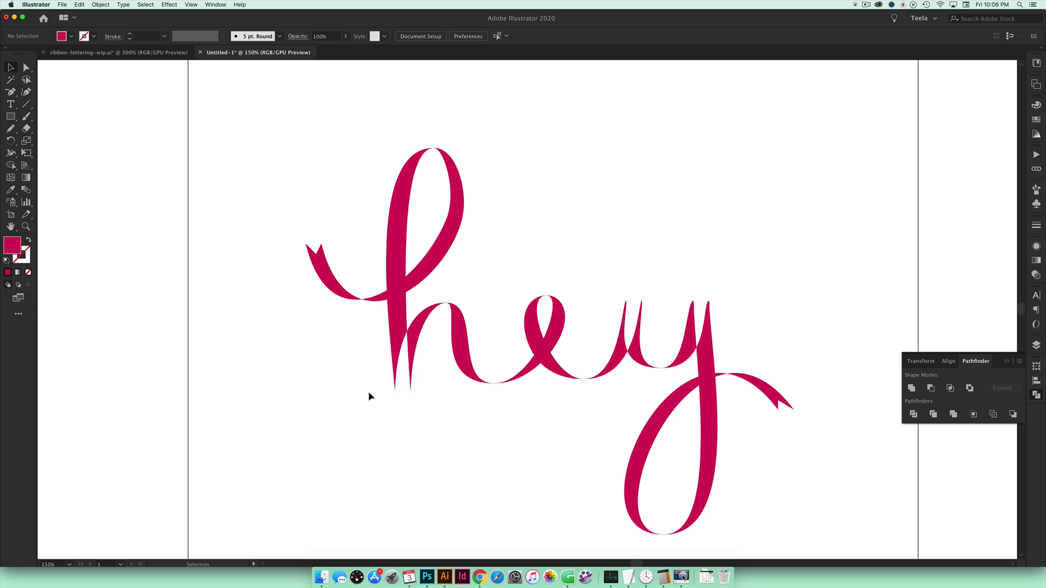
# Step: Draw a closed V-notched ribbon end with the Pen tool between the two tips at the base of the h's stem
pyautogui.press('z')
pyautogui.moveTo(364, 362); pyautogui.dragTo(453, 388)
pyautogui.press('space')
pyautogui.press('p')
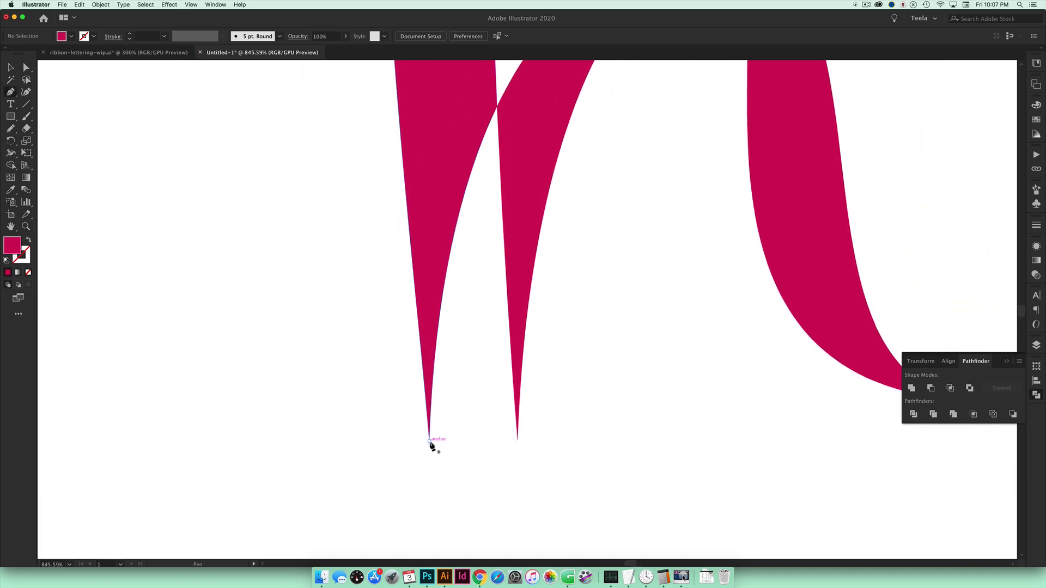
pyautogui.click(430, 441)
pyautogui.click(467, 378)
pyautogui.click(517, 440)
pyautogui.click(497, 107)
pyautogui.click(399, 119)
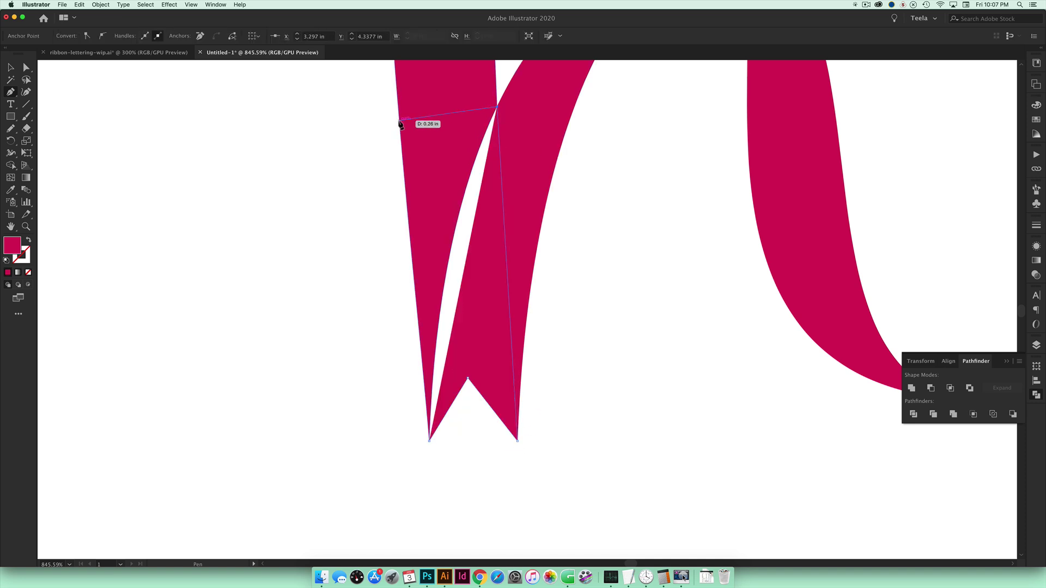
pyautogui.click(430, 445)
# Step: Unite the notched end with the adjoining lower stem piece of the h
pyautogui.scroll(1, 565, 435)
pyautogui.press('v')
pyautogui.scroll(5, 460, 251)
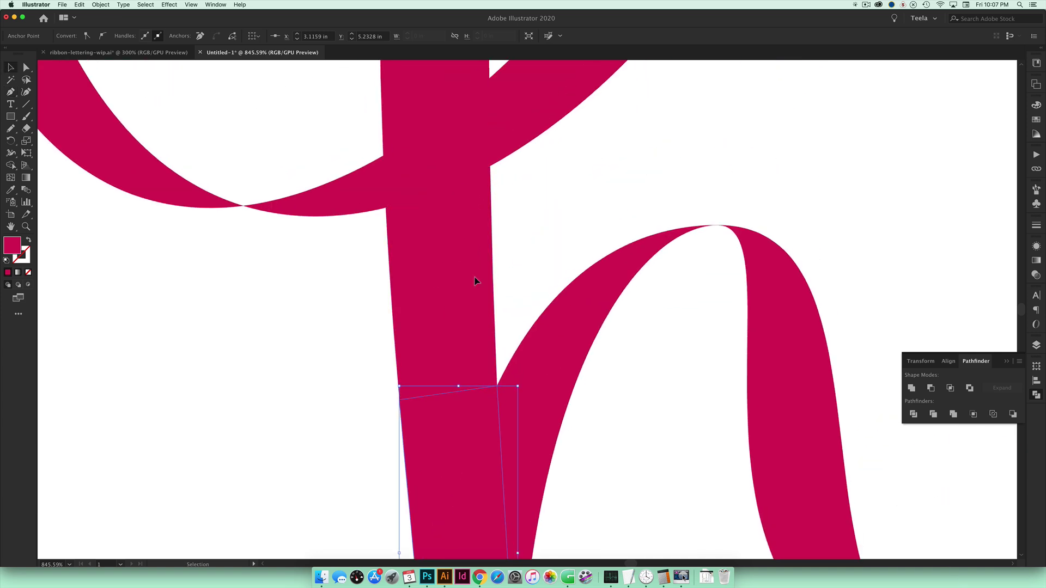
pyautogui.press('shift')
pyautogui.keyDown('shift'); pyautogui.click(450, 303); pyautogui.keyUp('shift')
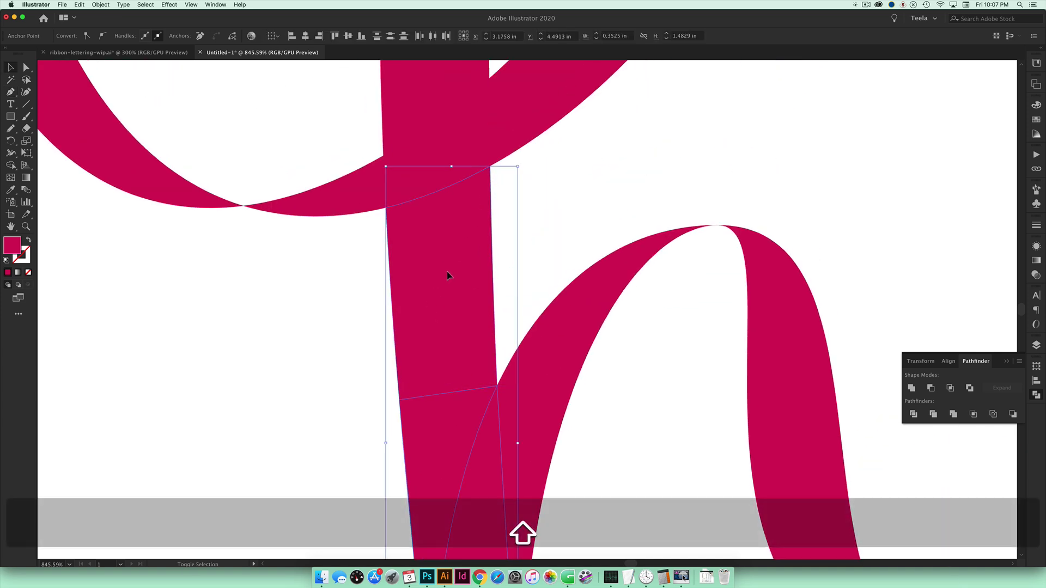
pyautogui.click(912, 388)
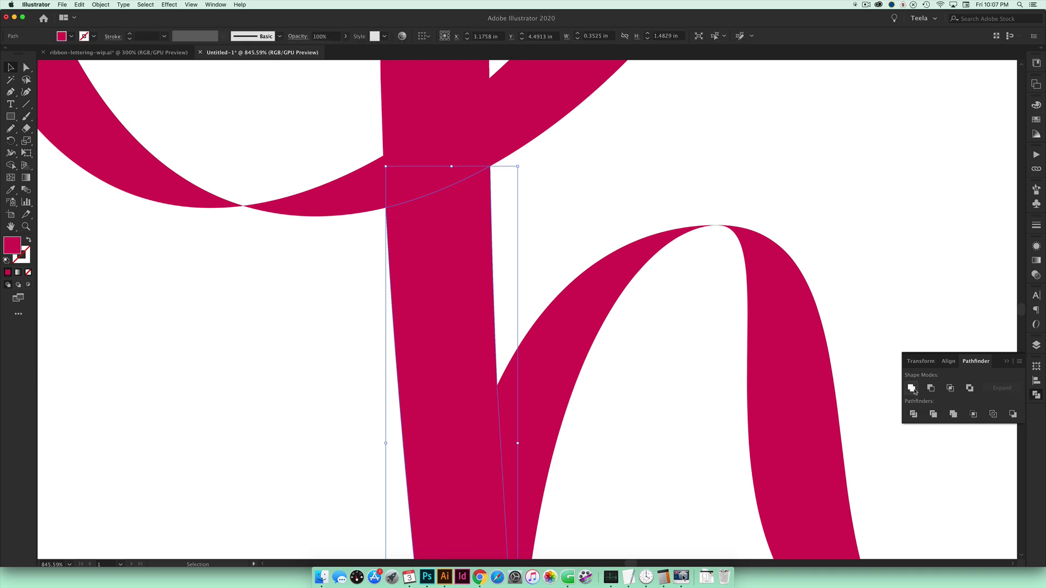
pyautogui.press('super+minus')
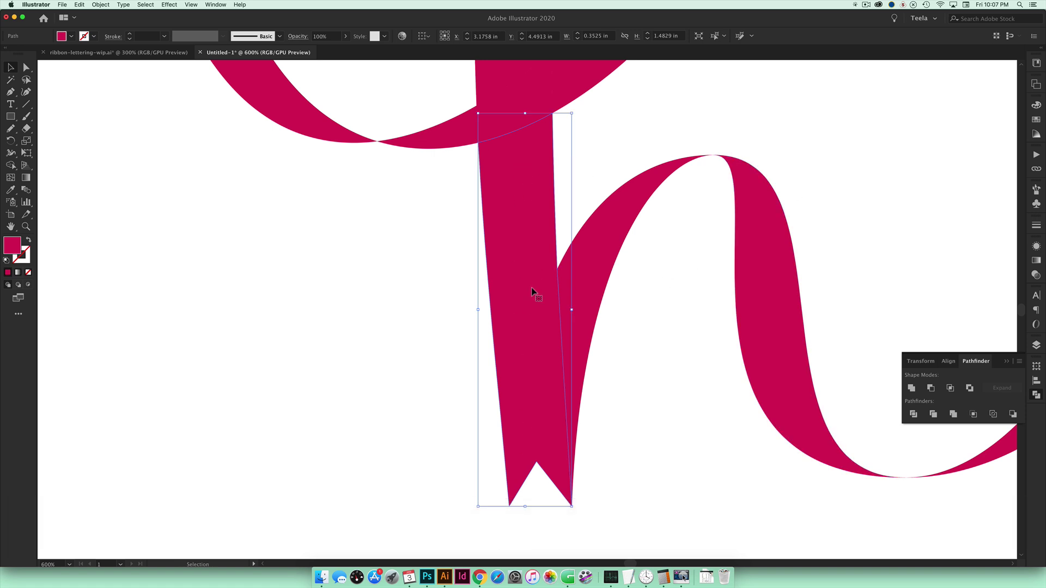
pyautogui.click(672, 416)
pyautogui.click(507, 308)
# Step: Draw a closed V-notched shape with the Pen tool bridging the first pair of upper tips of the y
pyautogui.hscroll(15, 599, 418)
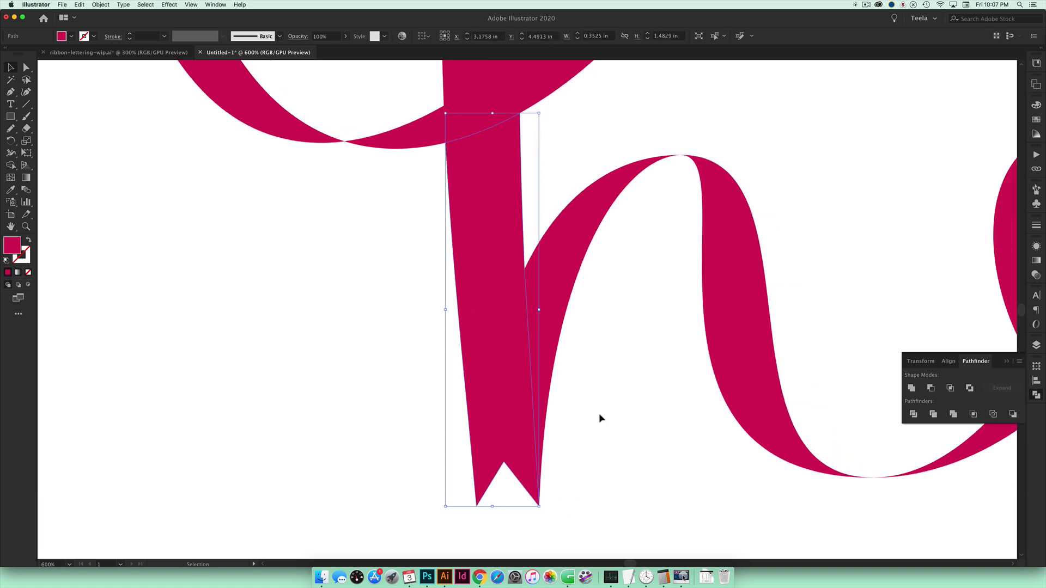
pyautogui.hscroll(8, 598, 419)
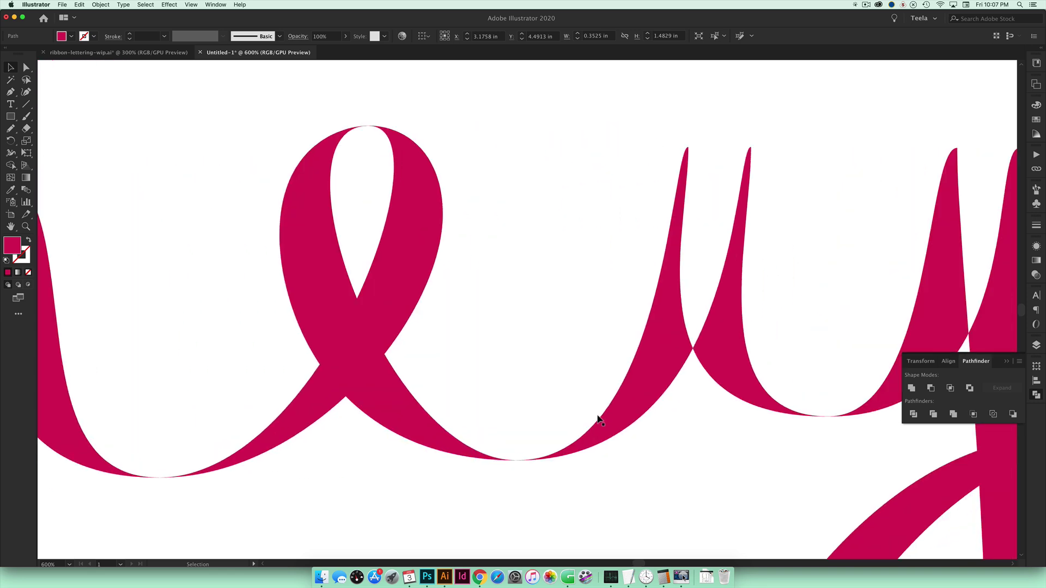
pyautogui.press('space')
pyautogui.moveTo(703, 252); pyautogui.dragTo(672, 304)
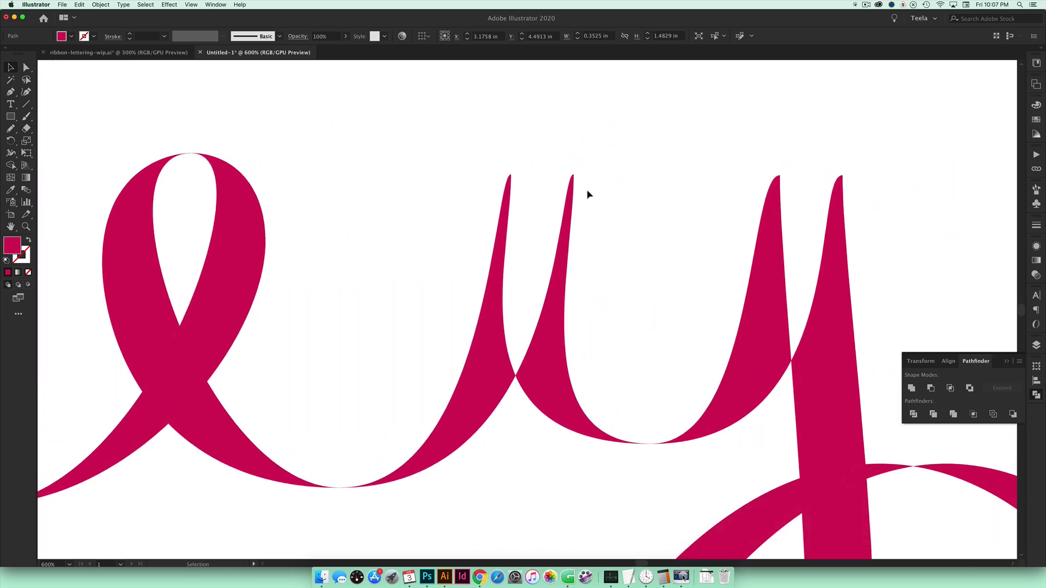
pyautogui.click(548, 384)
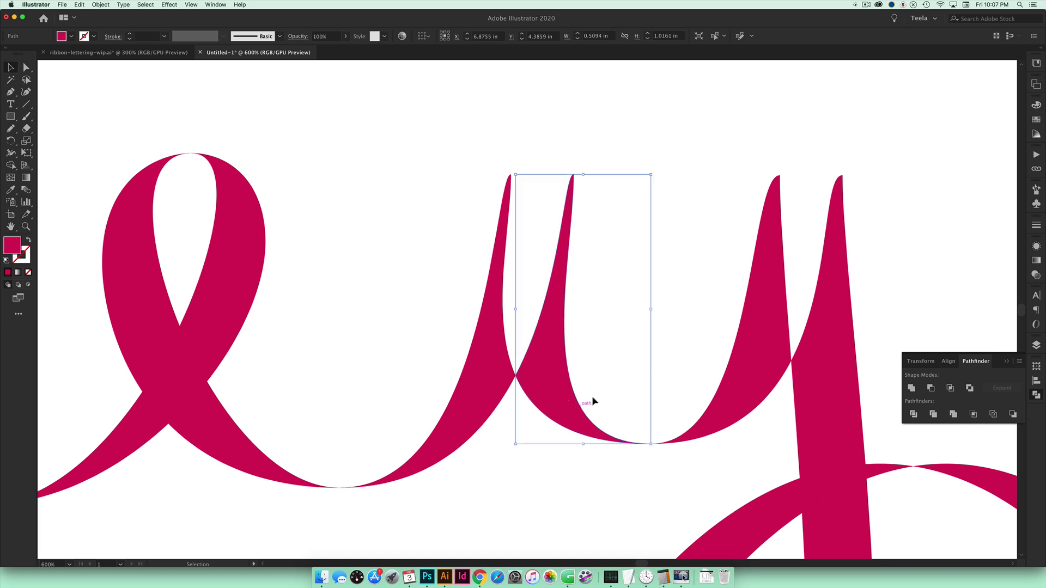
pyautogui.click(846, 379)
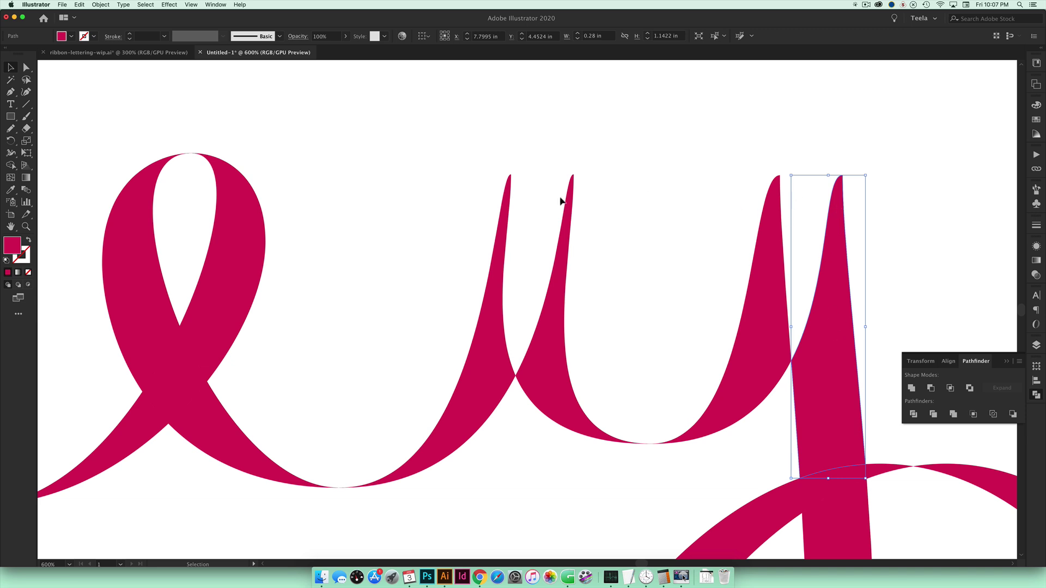
pyautogui.click(544, 154)
pyautogui.press('p')
pyautogui.click(511, 175)
pyautogui.click(533, 222)
pyautogui.click(572, 174)
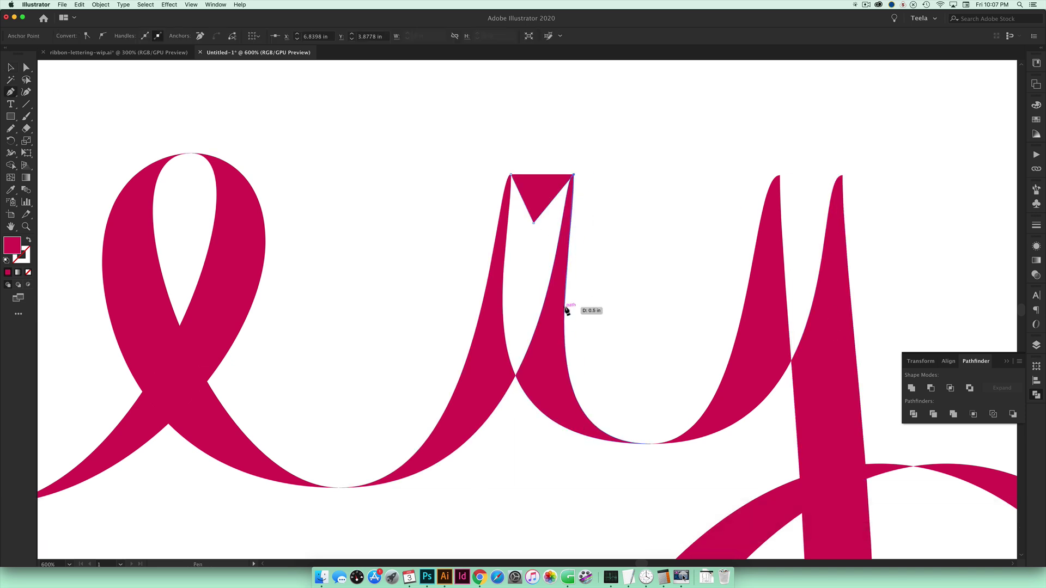
pyautogui.click(566, 314)
pyautogui.click(515, 376)
pyautogui.click(510, 174)
# Step: Unite the notched shape with the y's adjoining curved piece and deselect everything
pyautogui.scroll(3, 556, 68)
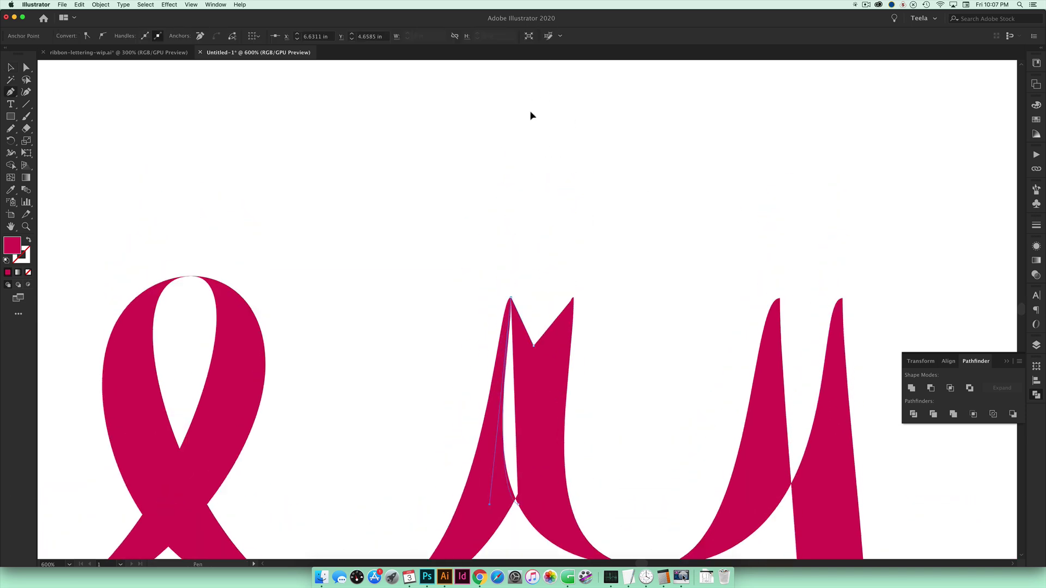
pyautogui.press('v')
pyautogui.press('super+shift+a')
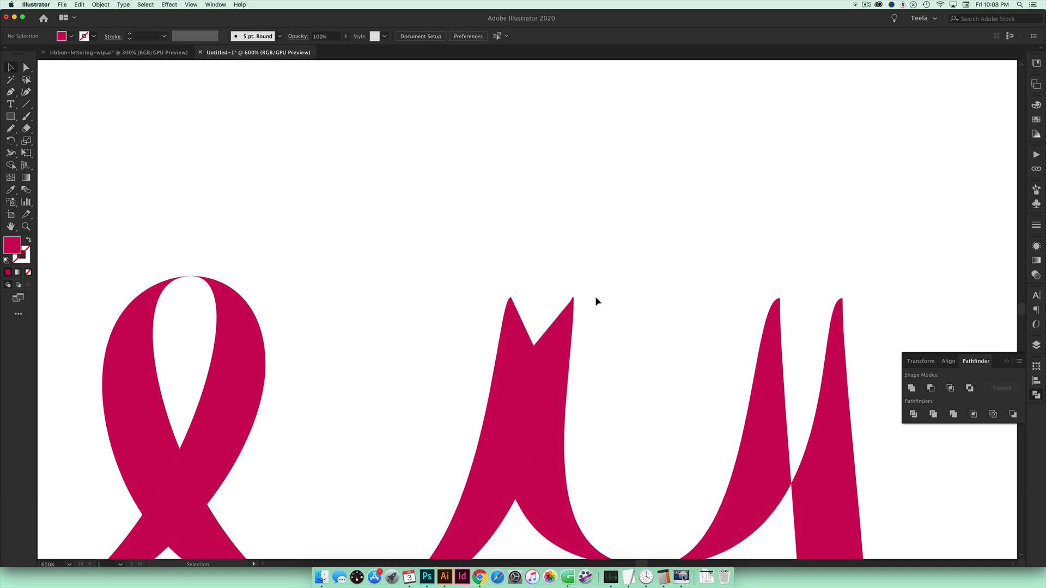
# Step: Delete the stray anchor point on the notch's right-hand tip so its edge runs straight to the corner
pyautogui.press('z')
pyautogui.moveTo(549, 285); pyautogui.dragTo(663, 368)
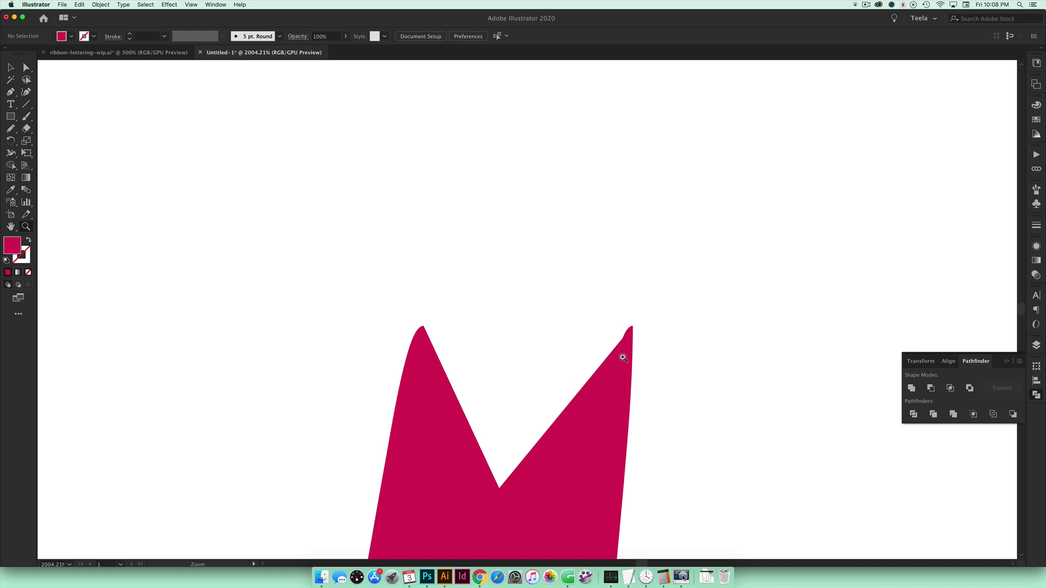
pyautogui.click(623, 383)
pyautogui.press('v')
pyautogui.click(518, 357)
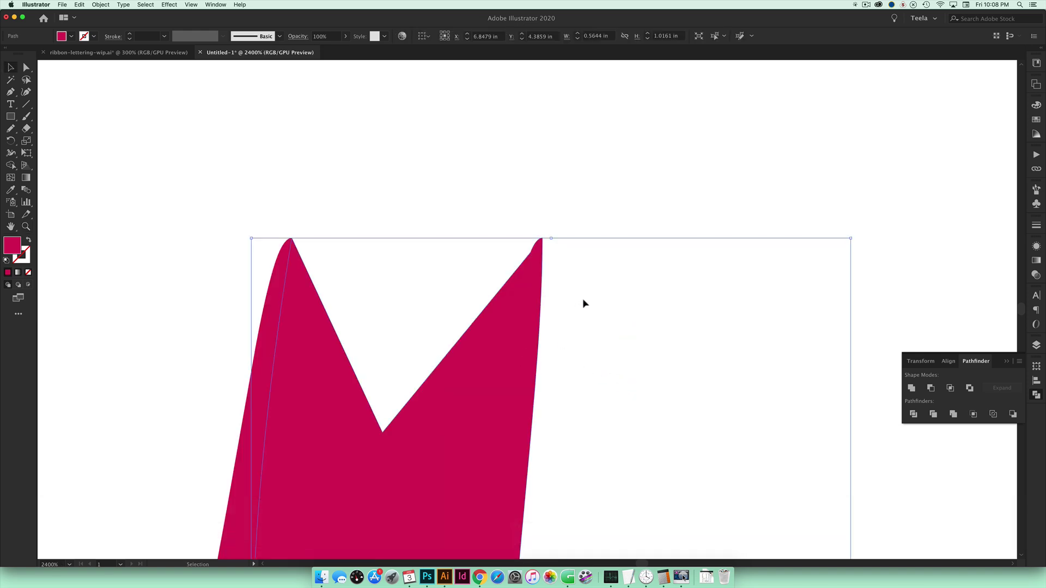
pyautogui.press('p')
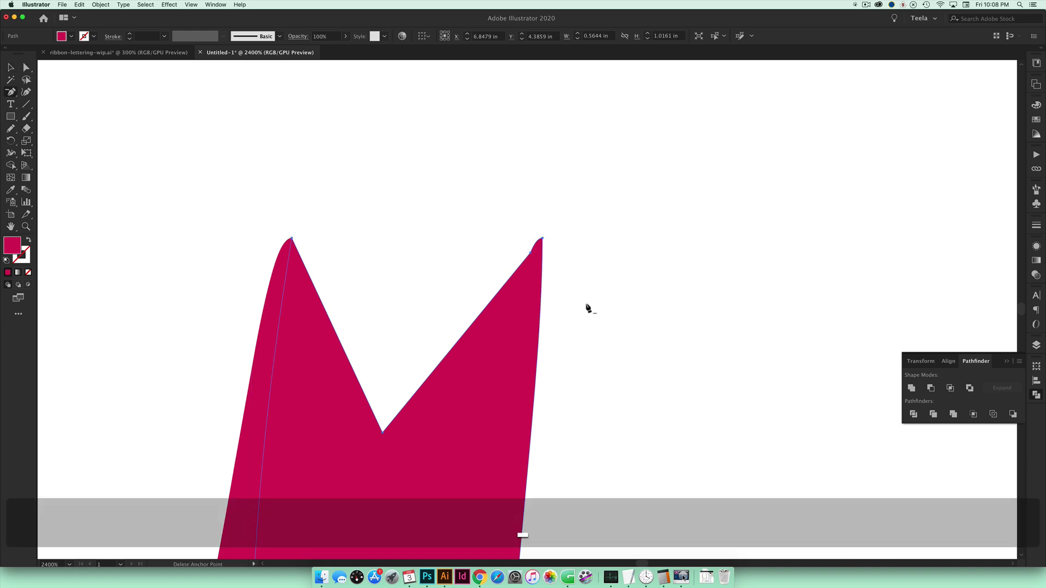
pyautogui.click(532, 255)
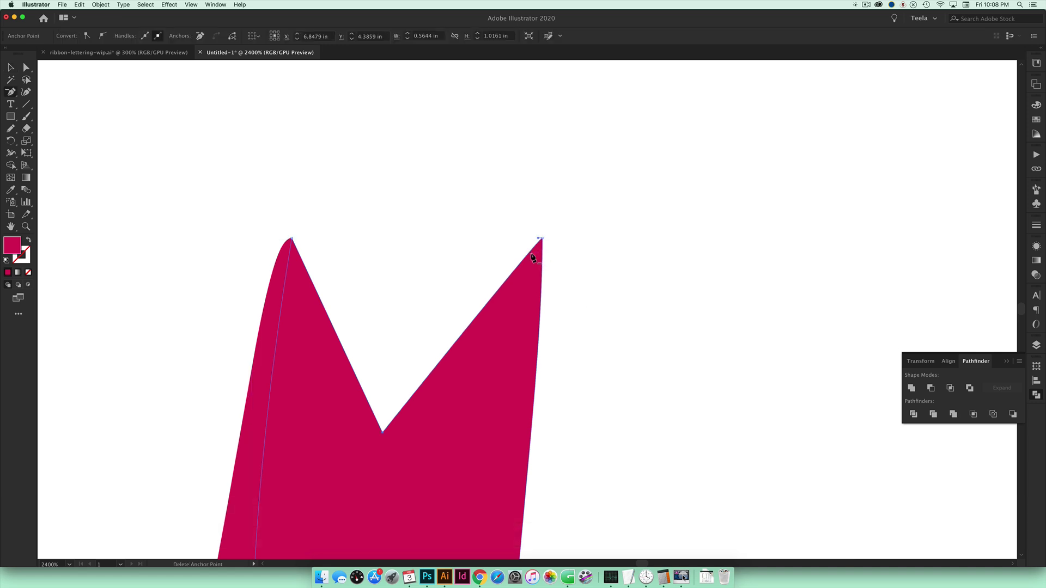
pyautogui.press('v')
pyautogui.click(623, 270)
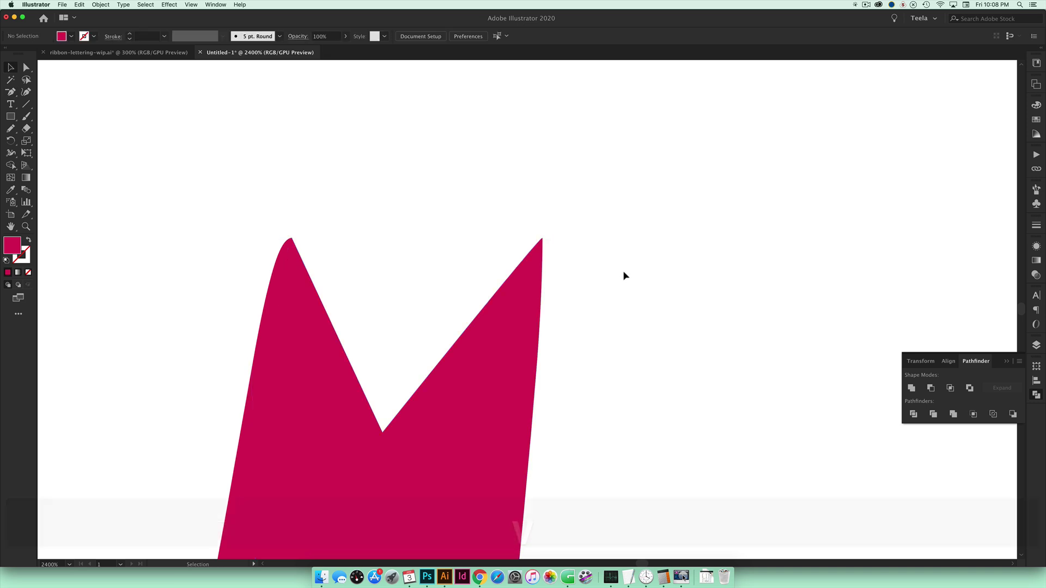
# Step: Draw a matching V-notched end across the y's second pair of upper tips and unite it with the stem piece
pyautogui.press('super+minus')
pyautogui.press('super+plus')
pyautogui.press('p')
pyautogui.click(368, 71)
pyautogui.click(421, 154)
pyautogui.click(493, 72)
pyautogui.click(495, 141)
pyautogui.click(392, 468)
pyautogui.click(368, 73)
pyautogui.press('v')
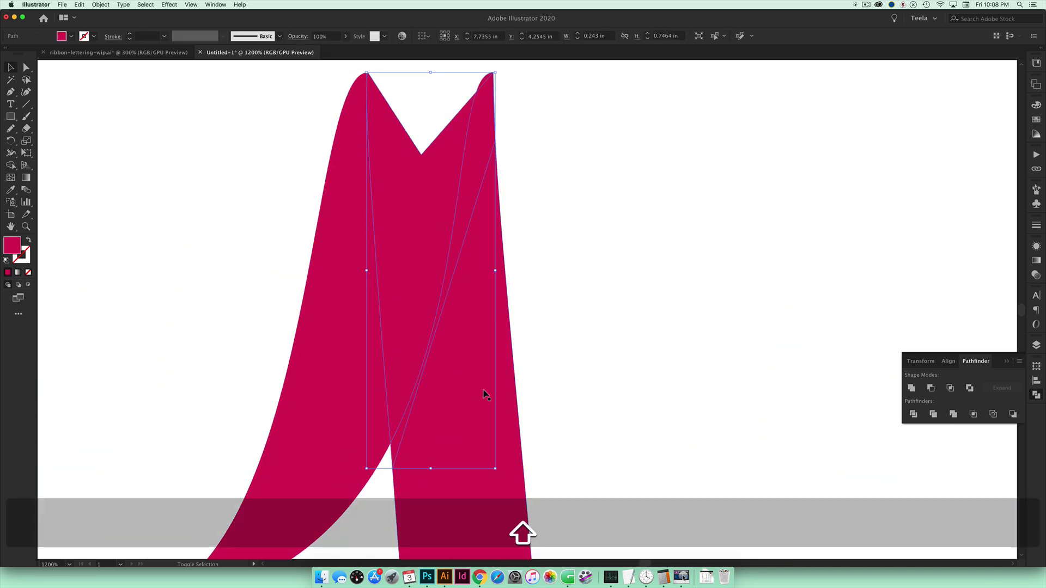
pyautogui.click(608, 176)
# Step: Review the notched ribbon ends across the whole lettering
pyautogui.press('super+minus')
pyautogui.press('super+minus')
pyautogui.press('super+minus')
pyautogui.press('super+minus')
pyautogui.press('super+minus')
pyautogui.press('space')
pyautogui.moveTo(390, 191); pyautogui.dragTo(669, 235)
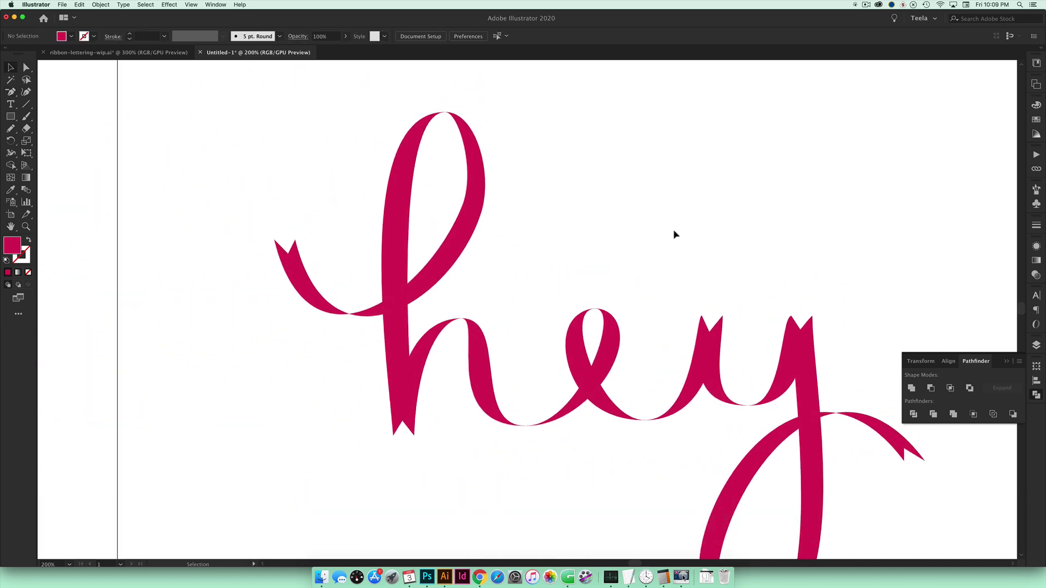
pyautogui.hscroll(2, 653, 207)
pyautogui.scroll(-1, 654, 207)
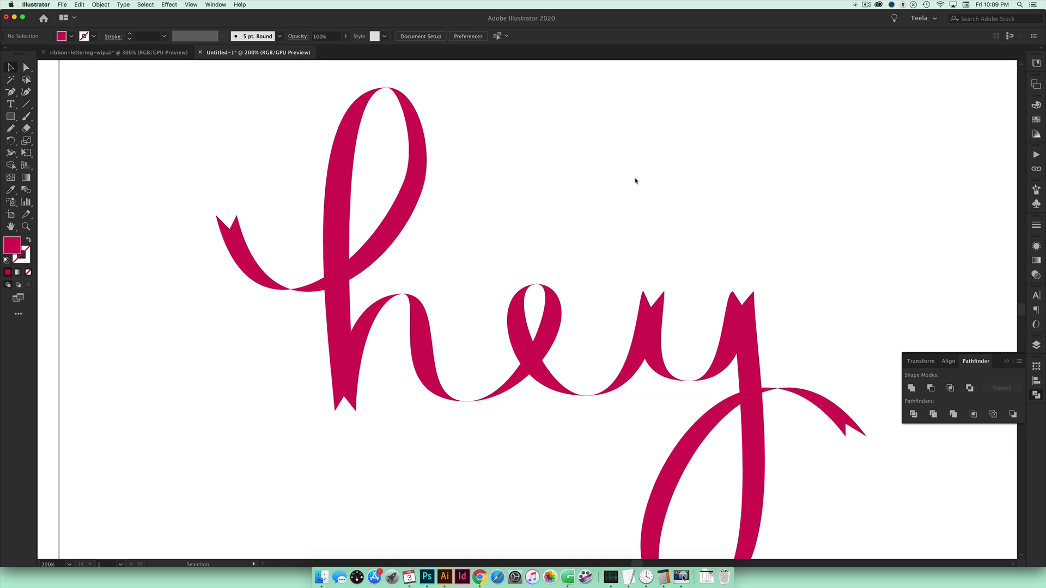
# Step: Draw a rectangle about 0.36 by 0.76 in above the e, duplicate it alongside, and select the first one
pyautogui.press('m')
pyautogui.moveTo(521, 130)
pyautogui.mouseDown()
pyautogui.moveTo(521, 289)
pyautogui.moveTo(545, 197)
pyautogui.moveTo(584, 185)
pyautogui.mouseUp()
pyautogui.press('v')
pyautogui.click(701, 238)
pyautogui.click(535, 173)
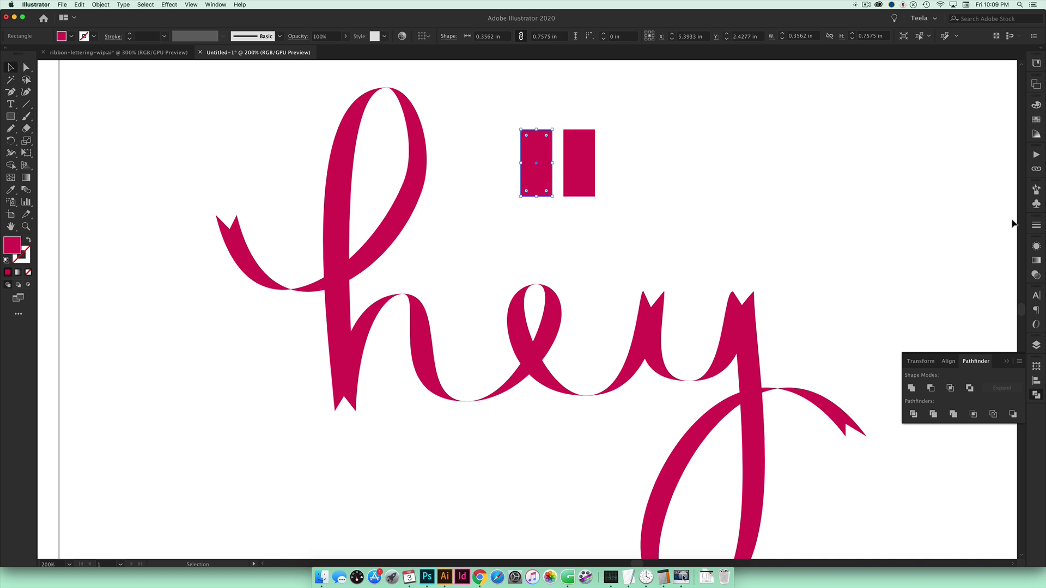
# Step: Bring up the Gradient settings, detach them so they float over the artwork, and show the Color settings alongside
pyautogui.click(1036, 262)
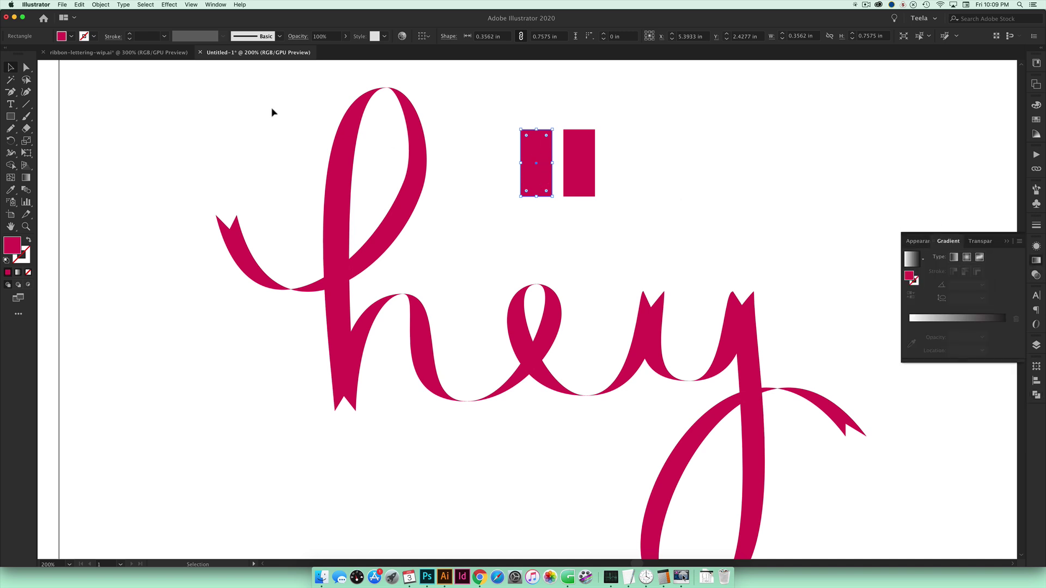
pyautogui.click(214, 5)
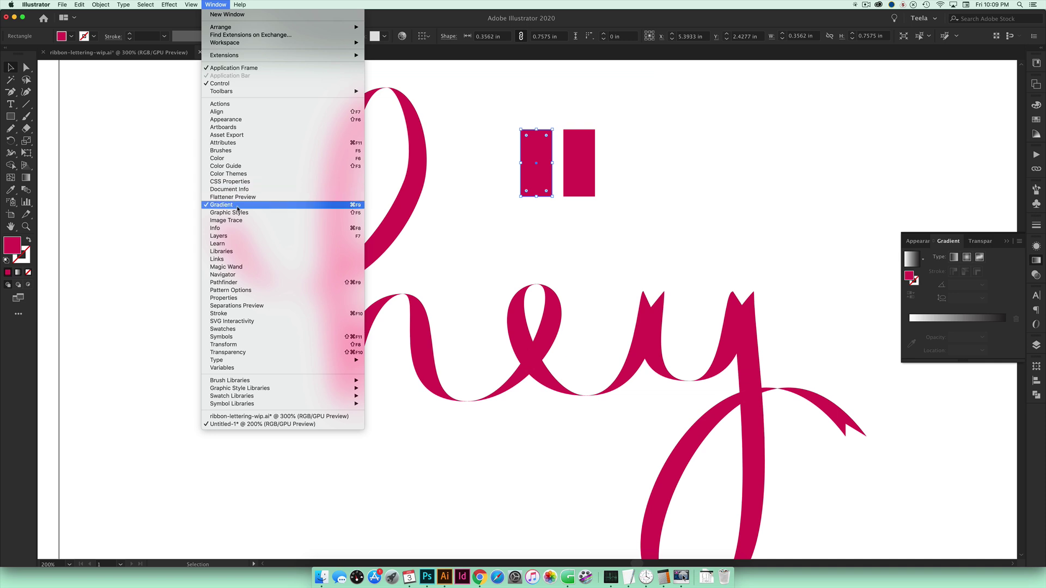
pyautogui.click(924, 267)
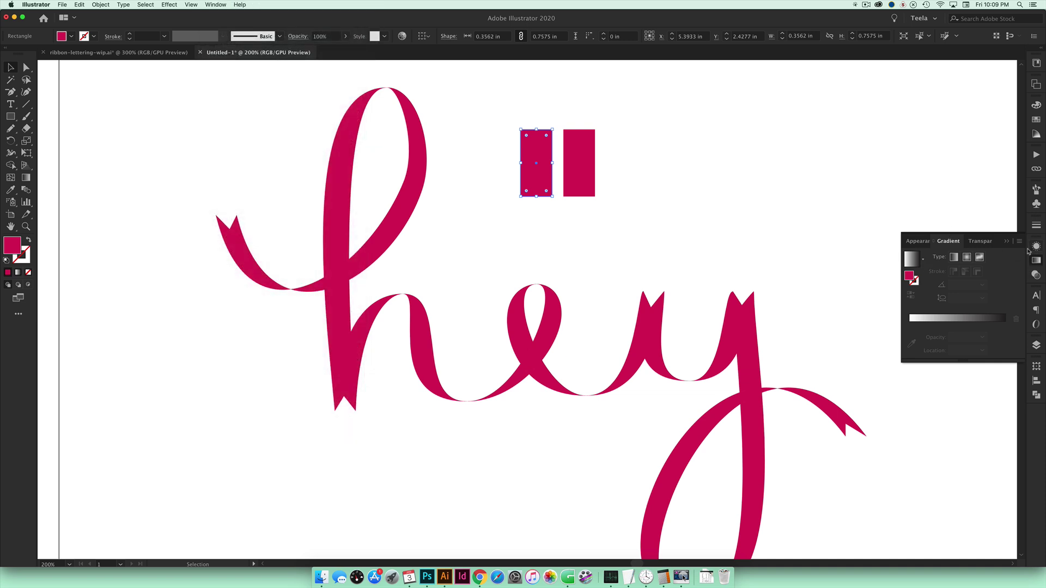
pyautogui.moveTo(949, 243); pyautogui.dragTo(878, 244)
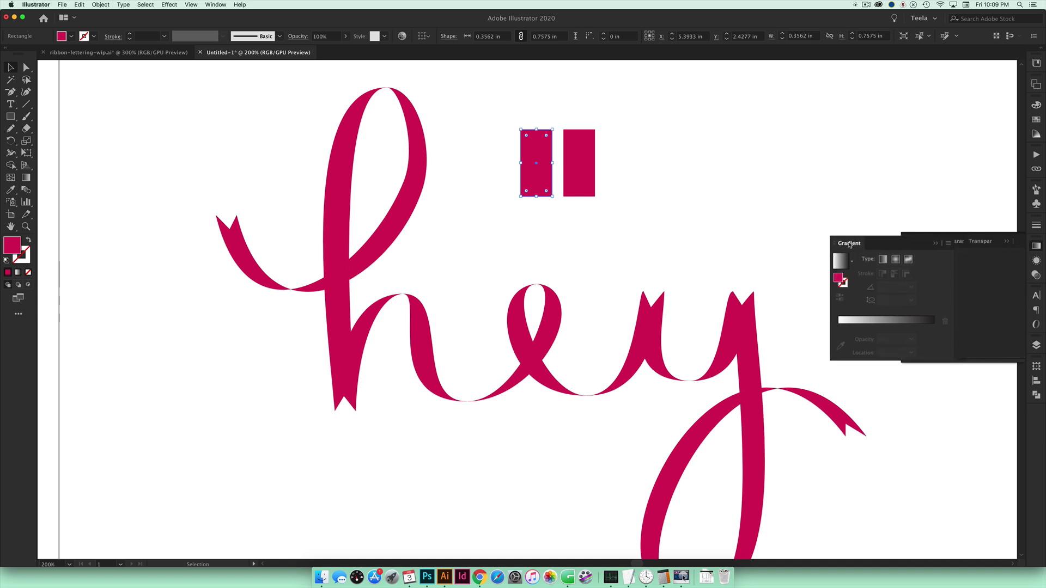
pyautogui.click(1036, 105)
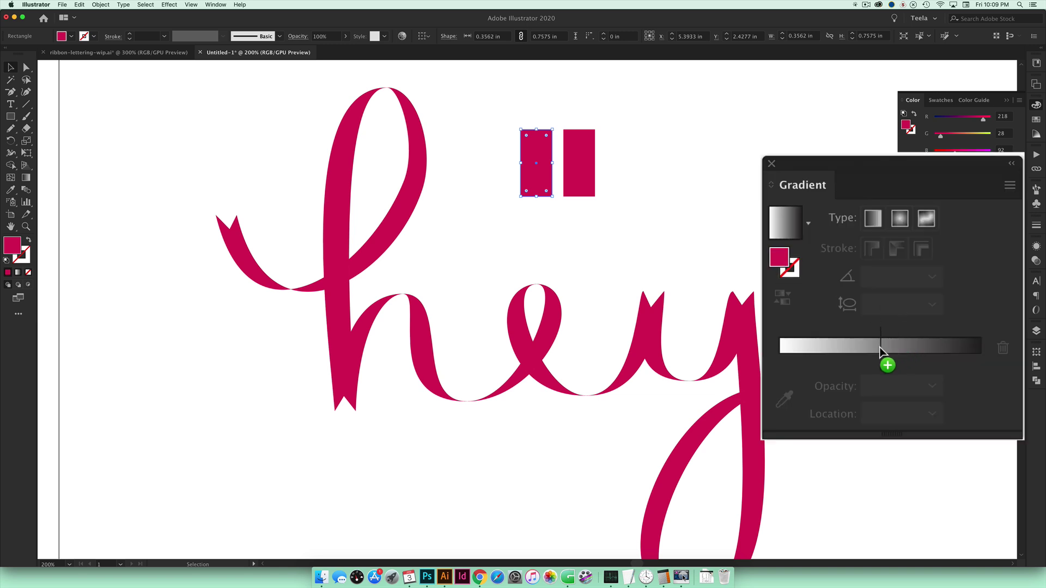
# Step: Fill the first rectangle with a linear gradient of three crimson stops, removing the white and black stops and placing crimson at both ends
pyautogui.click(880, 348)
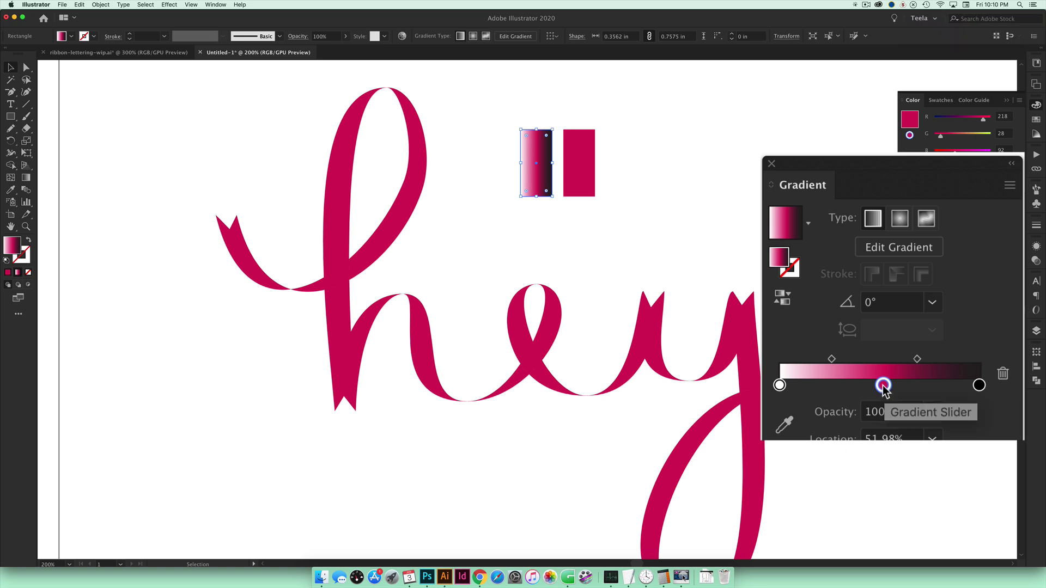
pyautogui.moveTo(883, 386); pyautogui.dragTo(981, 425)
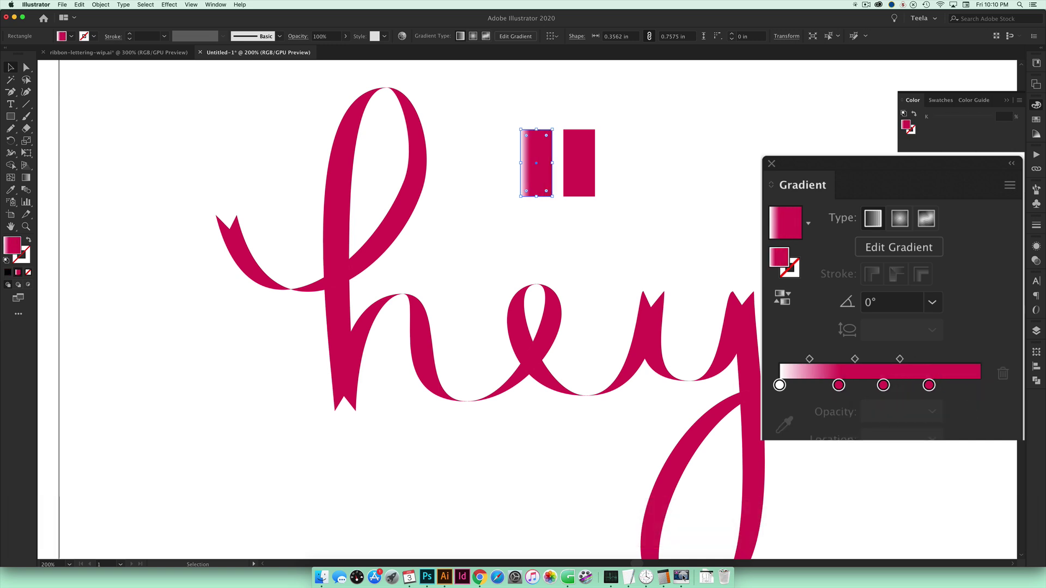
pyautogui.click(778, 386)
pyautogui.moveTo(779, 385); pyautogui.dragTo(780, 420)
pyautogui.click(838, 386)
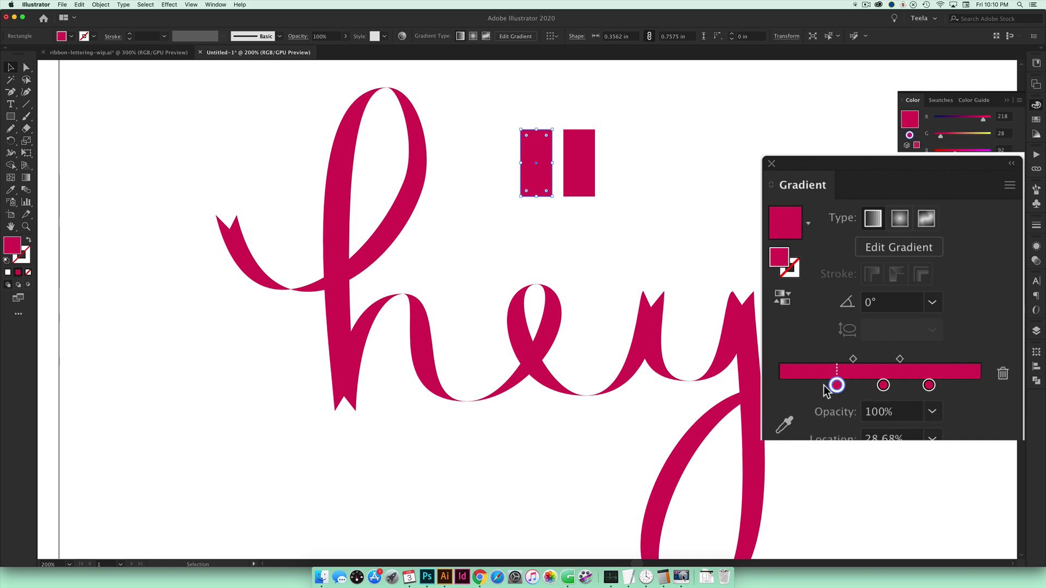
pyautogui.click(662, 481)
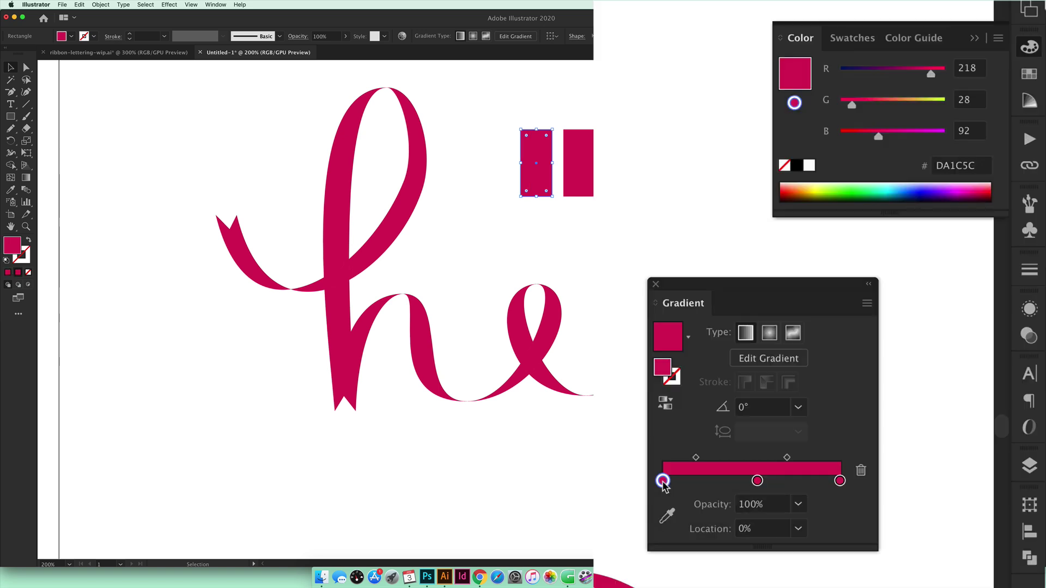
pyautogui.click(839, 481)
# Step: Set the middle gradient stop's color to RGB 253, 99, 166
pyautogui.click(757, 481)
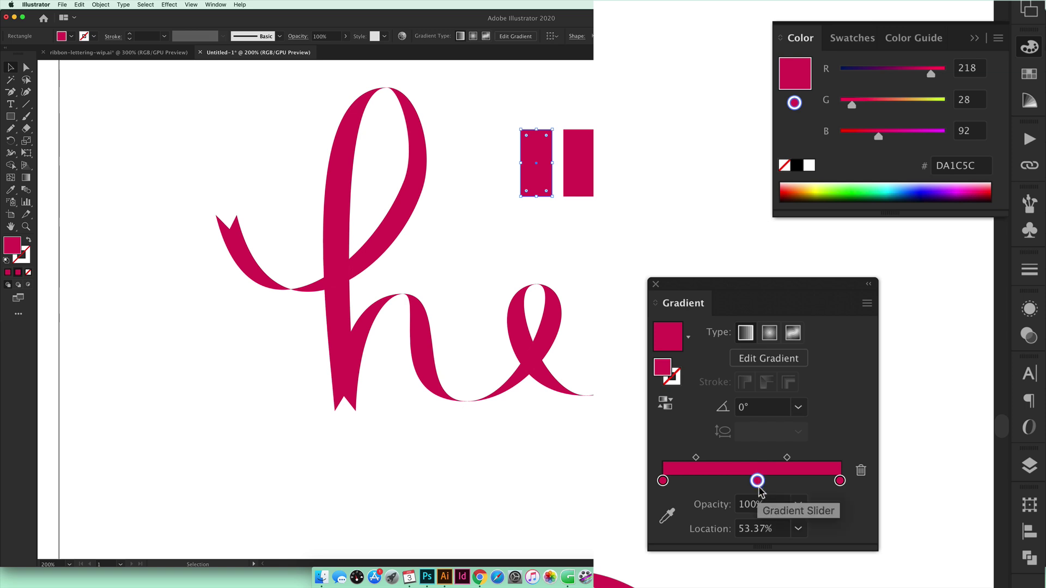
pyautogui.click(966, 68)
pyautogui.doubleClick(966, 68)
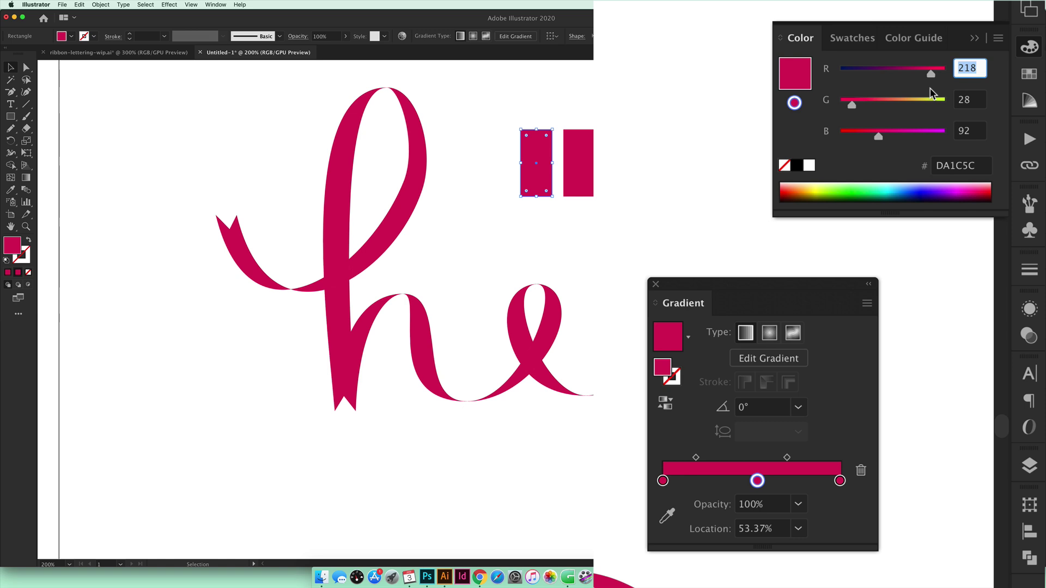
pyautogui.write('253')
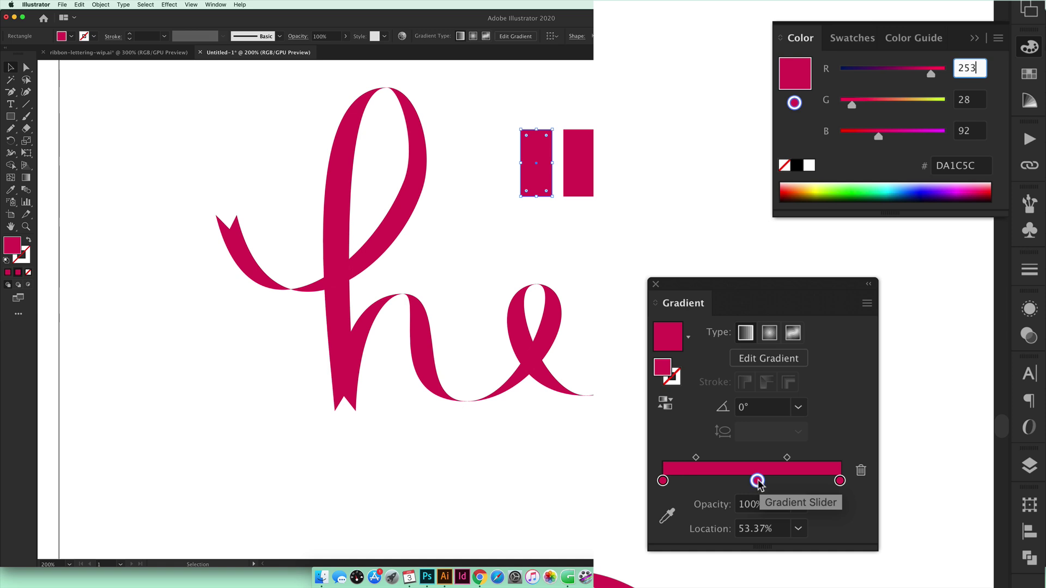
pyautogui.doubleClick(973, 99)
pyautogui.write('99')
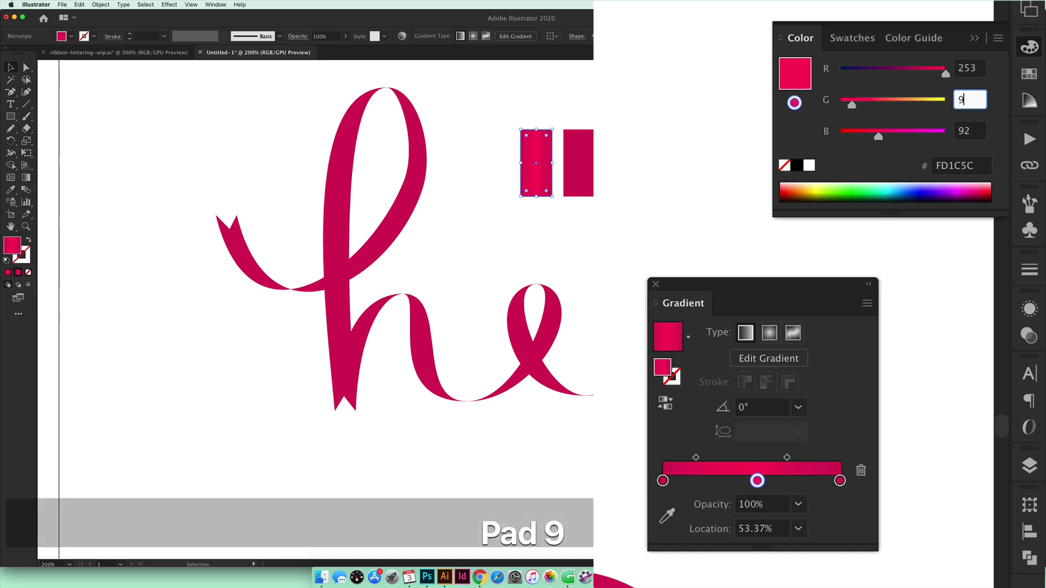
pyautogui.press('Tab')
pyautogui.write('166')
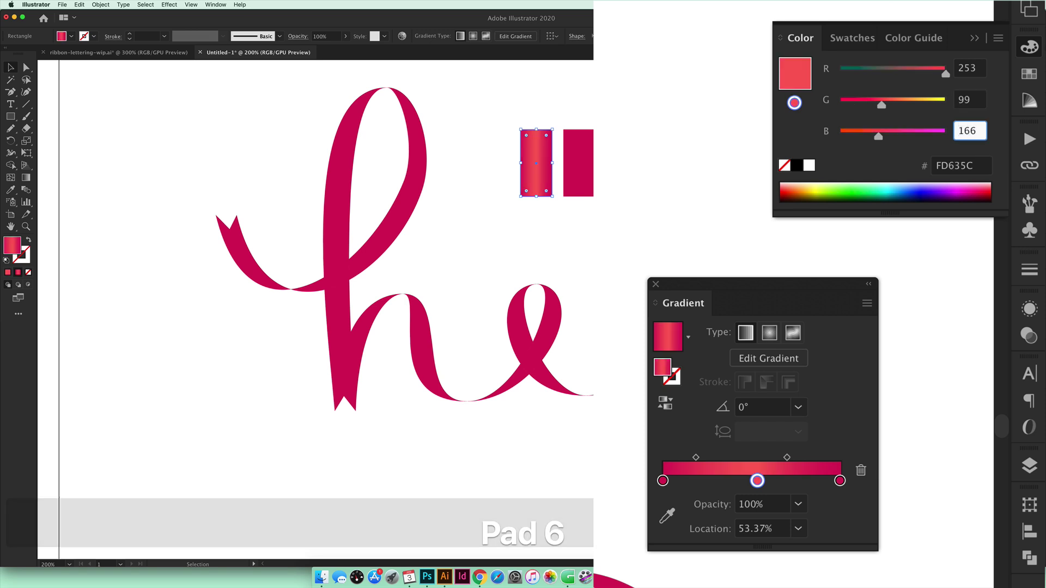
pyautogui.press('Return')
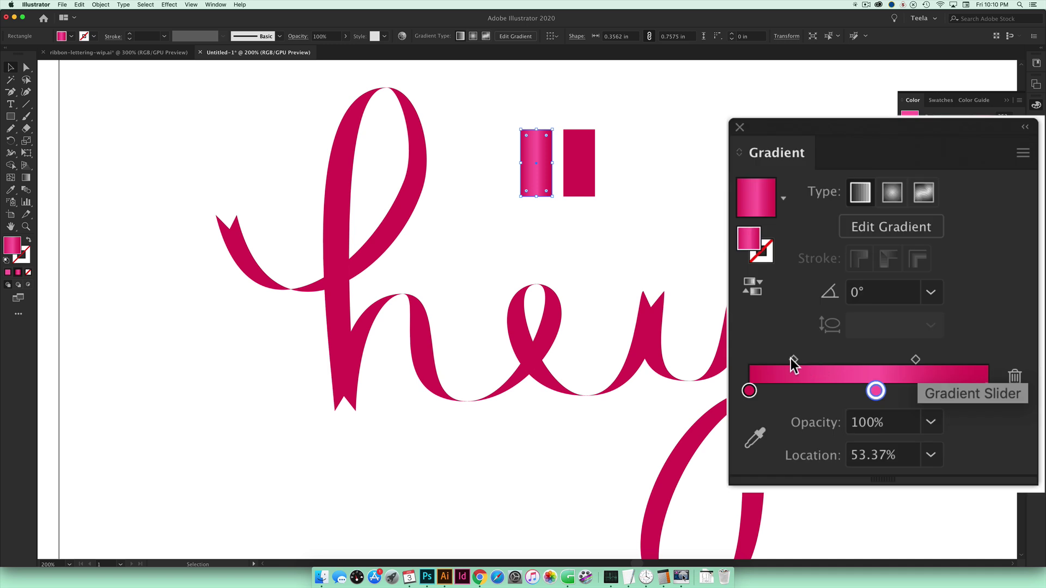
# Step: Set the gradient's second midpoint to 65% and its first midpoint to 35%
pyautogui.moveTo(915, 359); pyautogui.dragTo(924, 362)
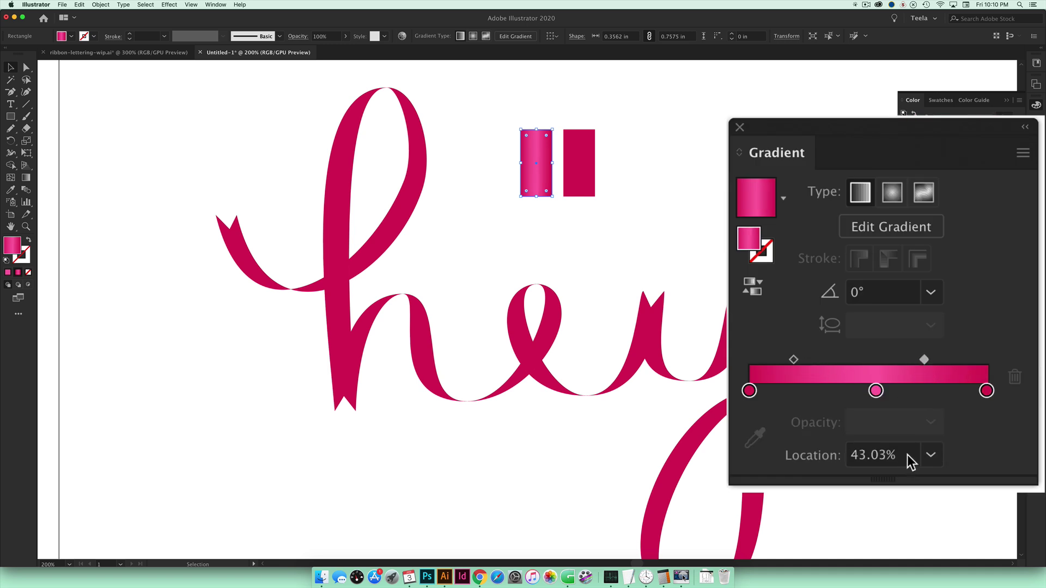
pyautogui.click(812, 449)
pyautogui.write('65')
pyautogui.press('Return')
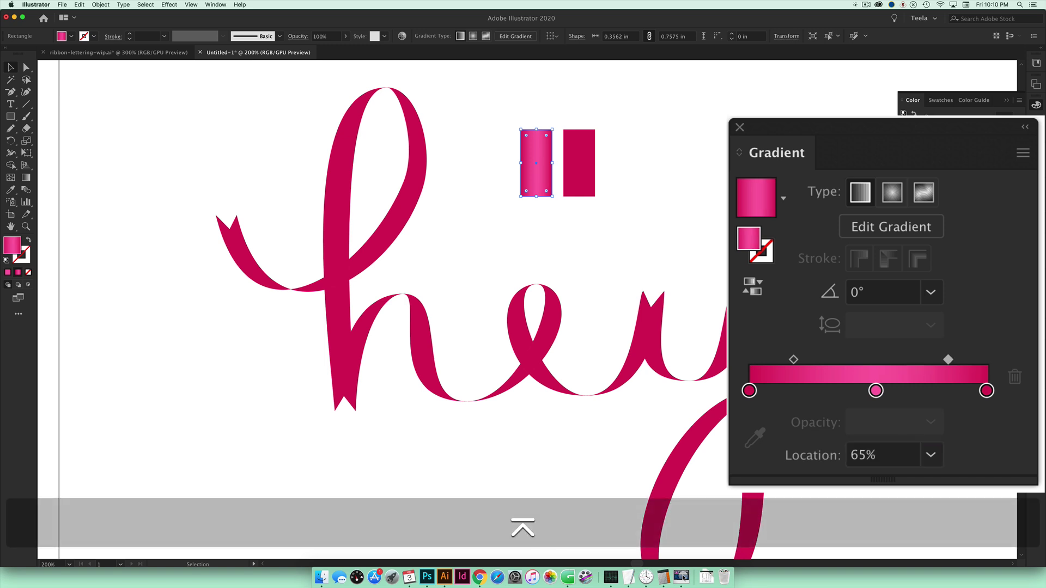
pyautogui.click(794, 359)
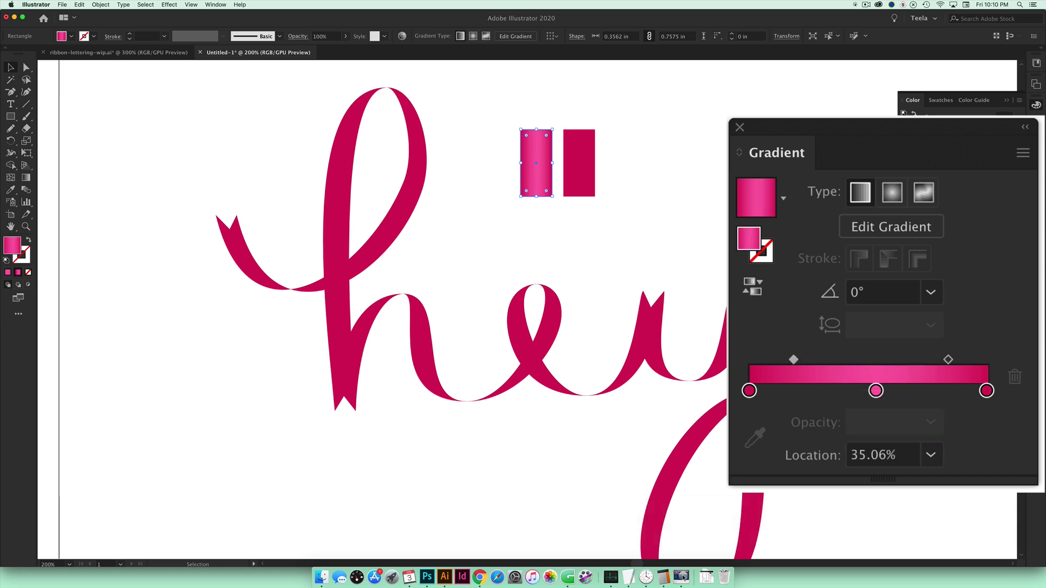
pyautogui.click(903, 455)
pyautogui.write('35')
pyautogui.press('Return')
# Step: Set the first rectangle's gradient angle to 90°
pyautogui.click(879, 292)
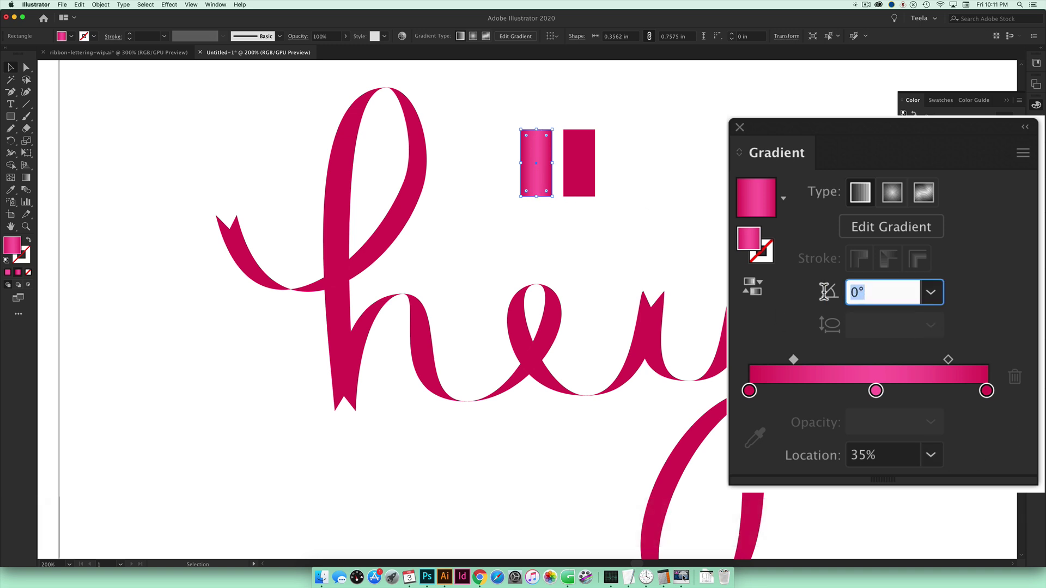
pyautogui.write('90')
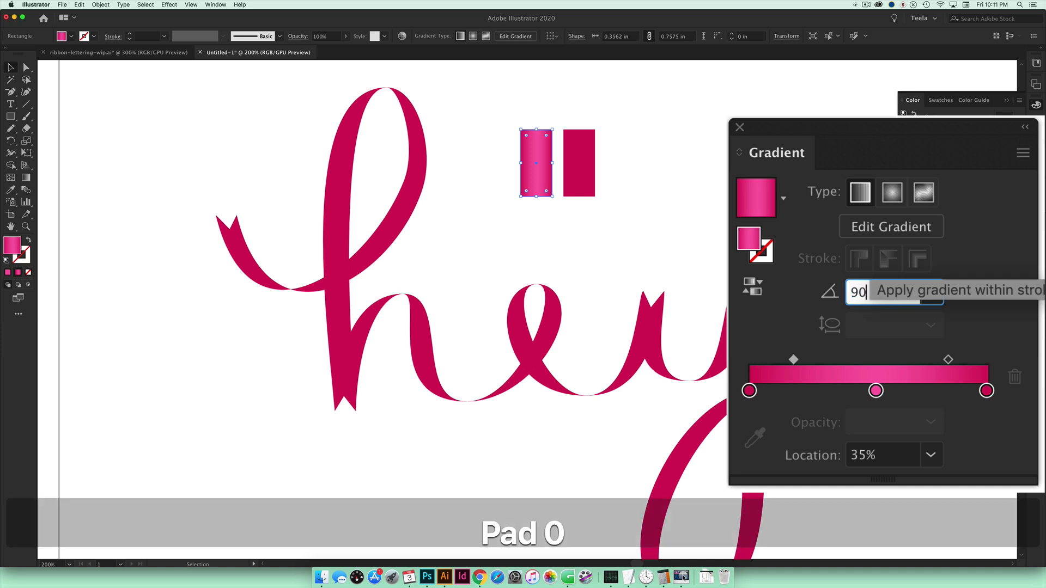
pyautogui.press('Return')
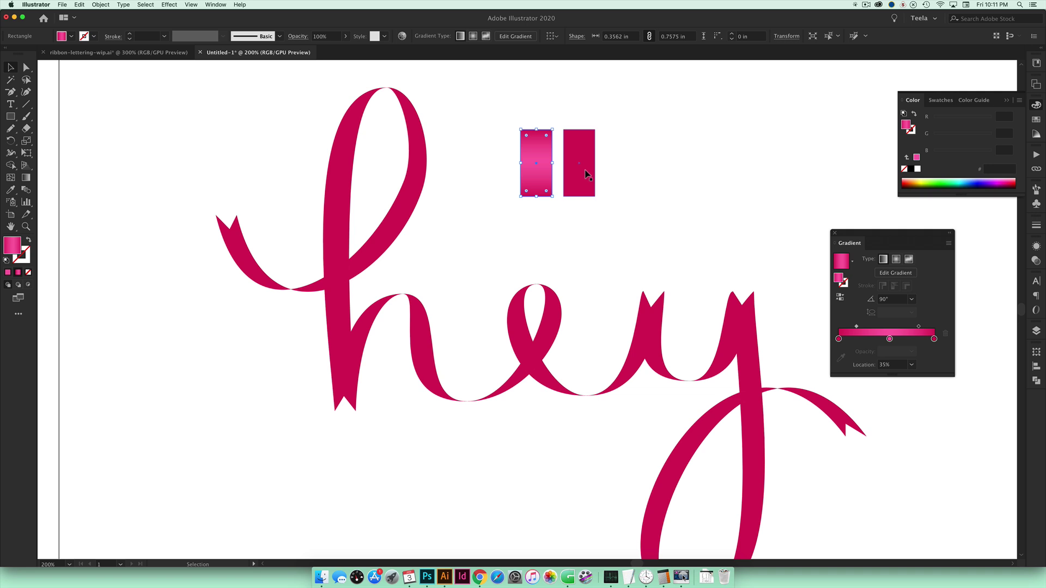
# Step: Apply the gradient to the second rectangle, swap its start and middle colors so pink comes first, and set the middle stop's location to 50%
pyautogui.click(575, 191)
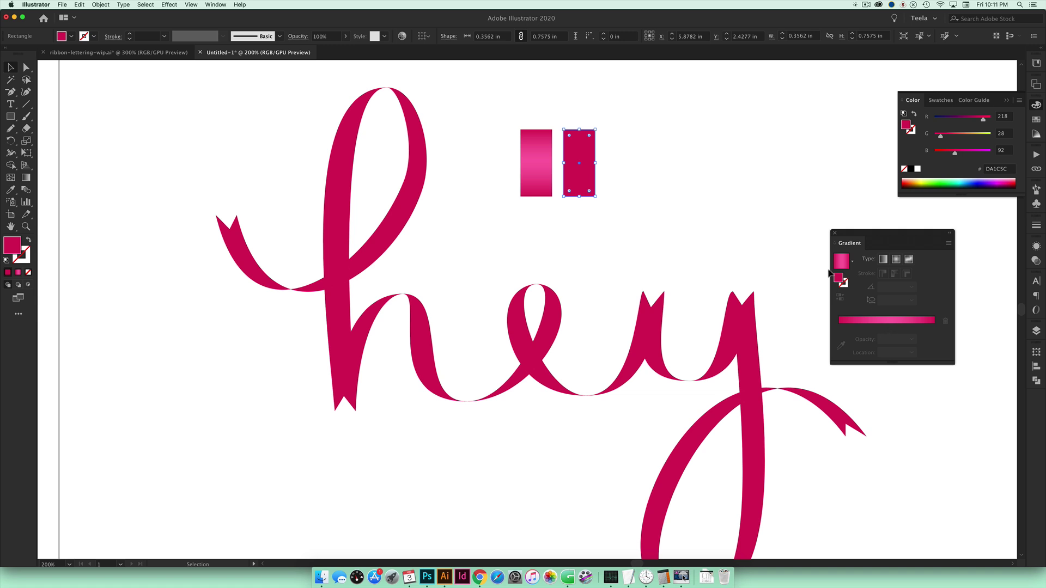
pyautogui.click(889, 321)
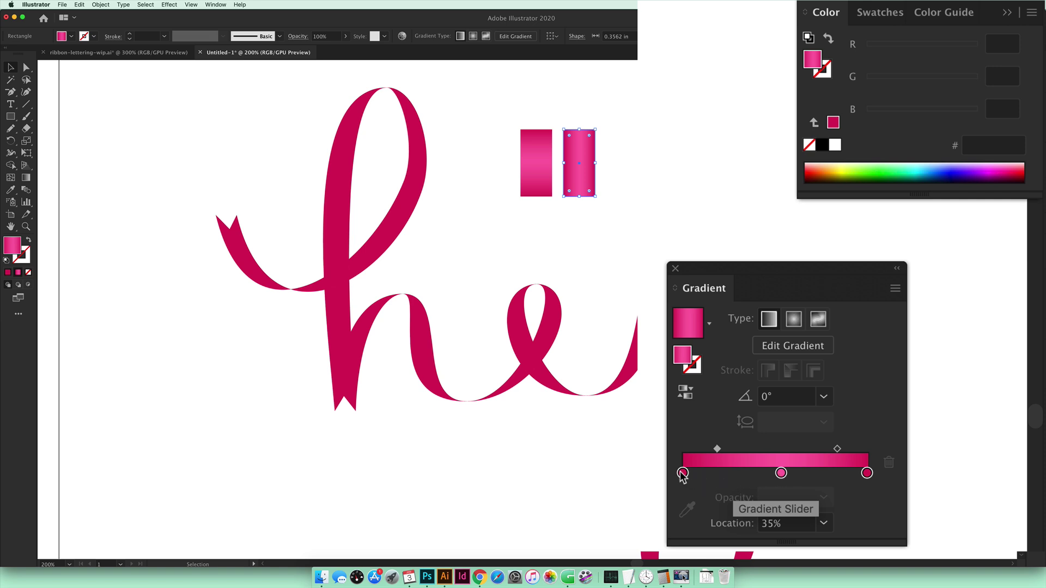
pyautogui.moveTo(682, 474)
pyautogui.mouseDown()
pyautogui.moveTo(769, 473)
pyautogui.moveTo(683, 475)
pyautogui.mouseUp()
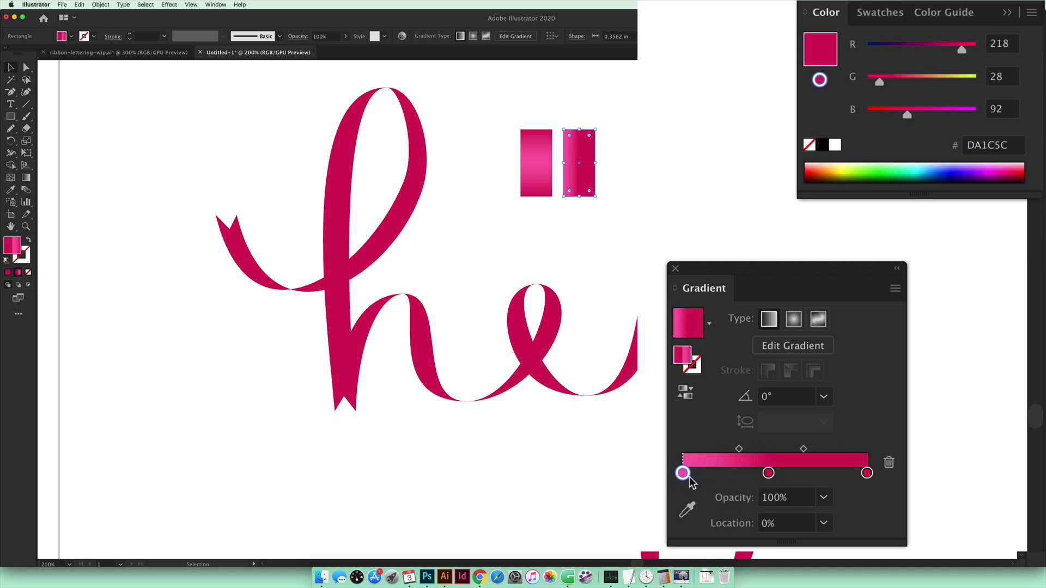
pyautogui.moveTo(768, 473); pyautogui.dragTo(785, 475)
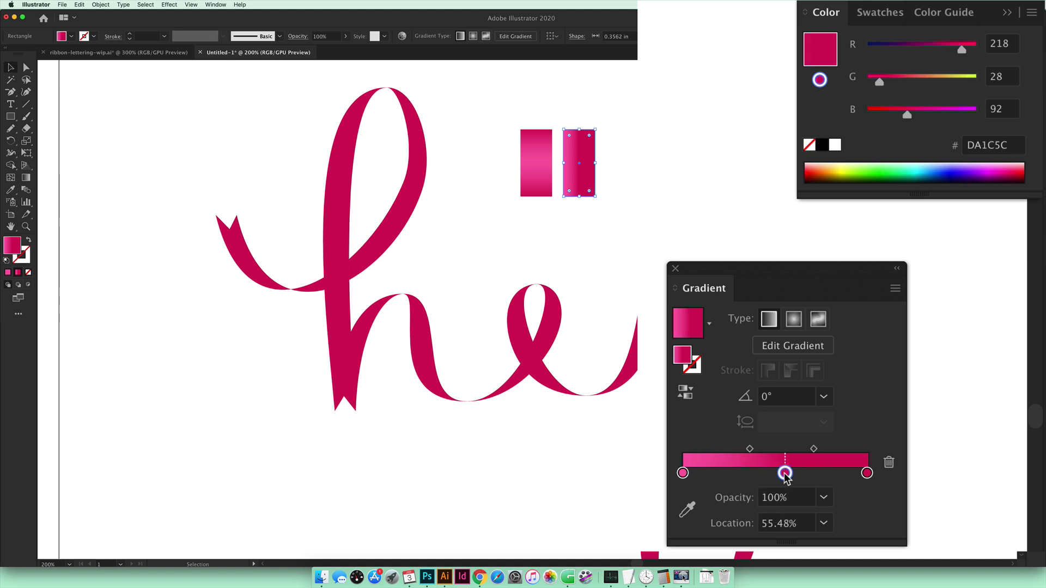
pyautogui.click(790, 523)
pyautogui.write('50')
pyautogui.press('Return')
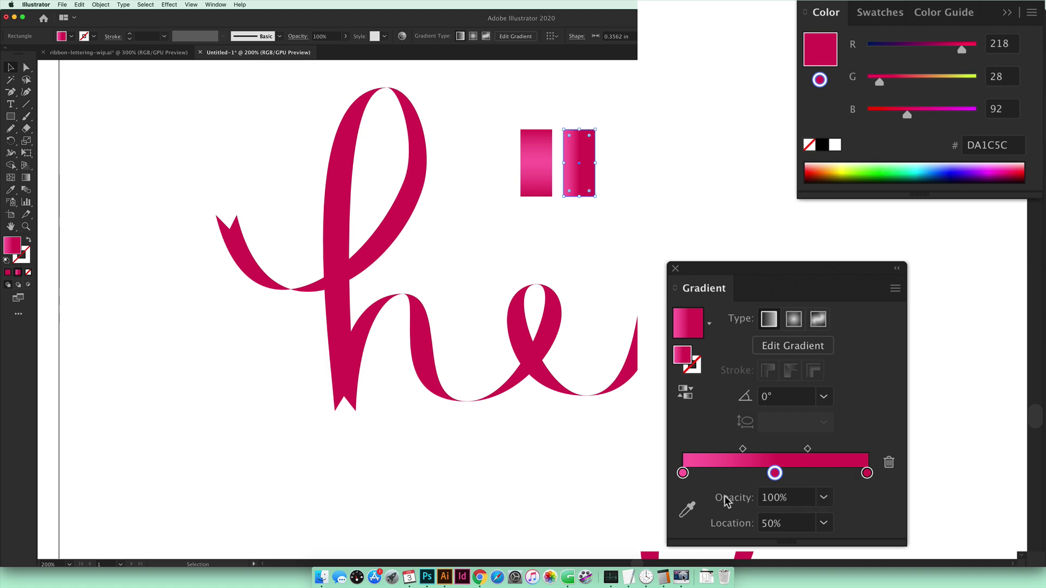
# Step: Set the starting gradient stop's color to RGB 81, 15, 21
pyautogui.click(682, 472)
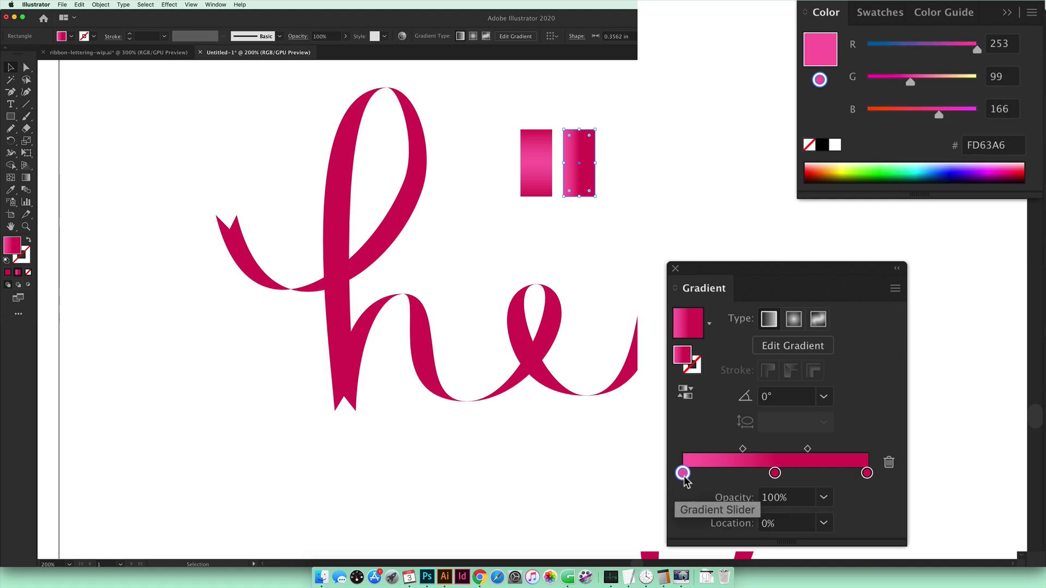
pyautogui.click(1000, 44)
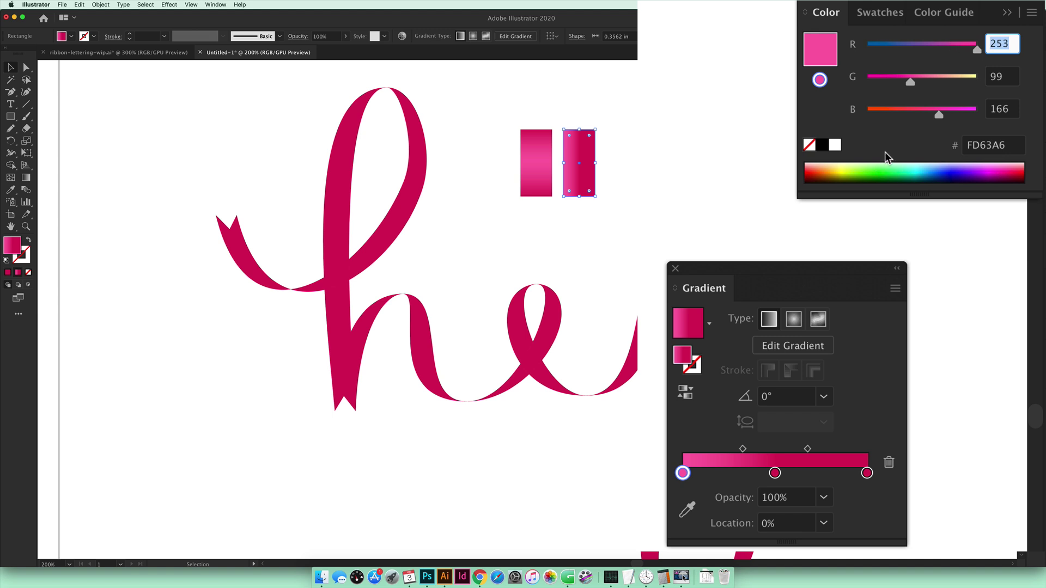
pyautogui.write('81')
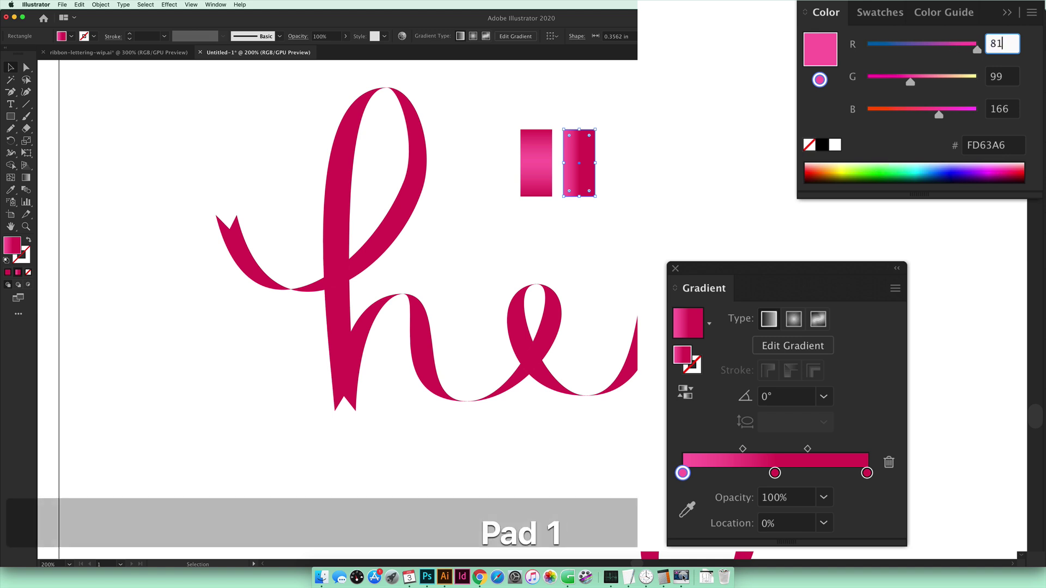
pyautogui.press('Tab')
pyautogui.write('15')
pyautogui.press('Tab')
pyautogui.write('21')
pyautogui.press('Return')
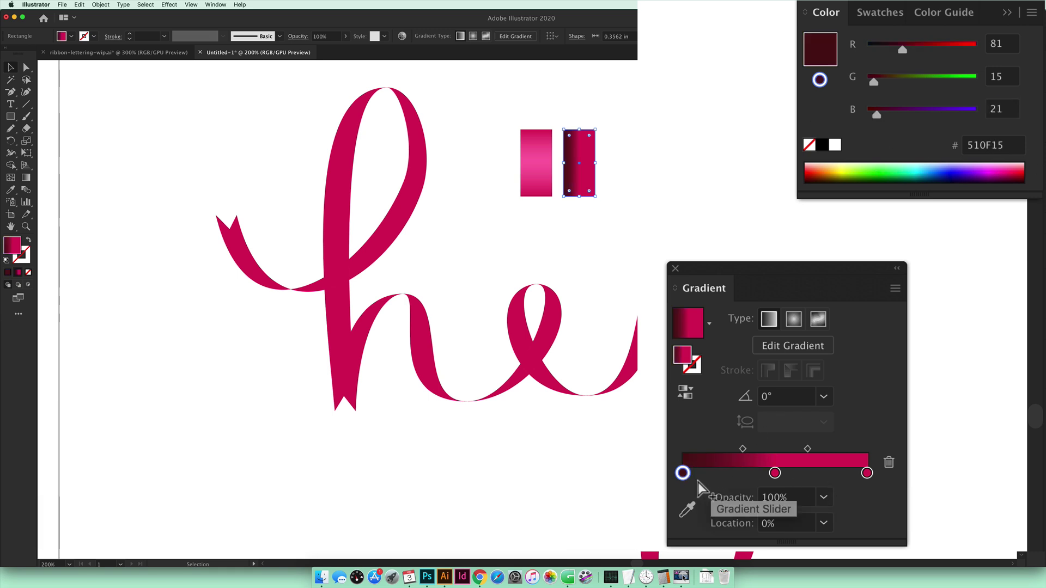
# Step: Duplicate the dark starting stop to the gradient's far end at 100%, replacing the crimson end stop
pyautogui.press('alt')
pyautogui.moveTo(683, 474); pyautogui.dragTo(873, 533)
pyautogui.click(832, 473)
pyautogui.moveTo(831, 473); pyautogui.dragTo(866, 473)
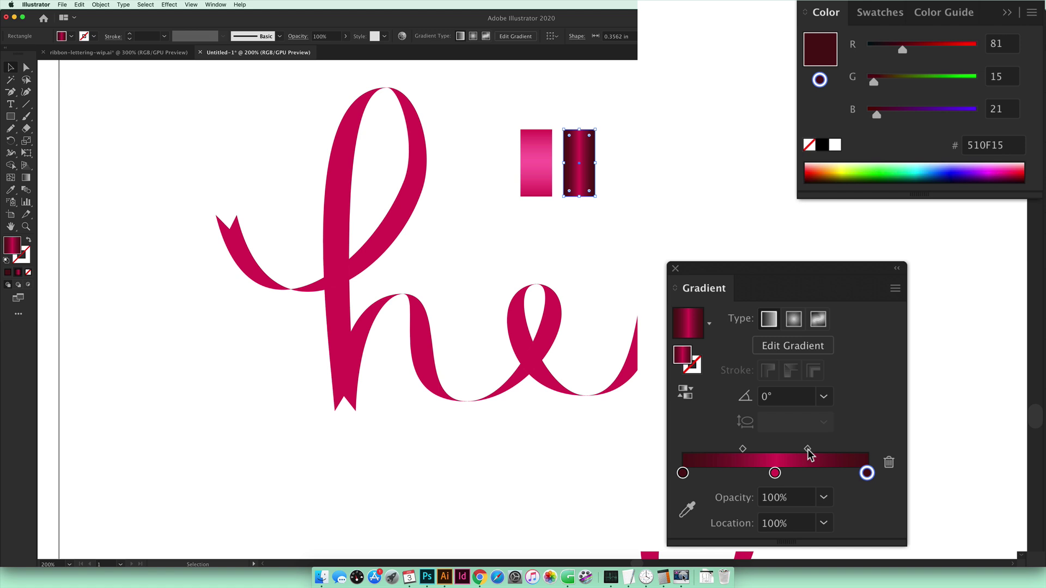
# Step: Set the dark gradient's second midpoint to 65% and its first midpoint to 35%
pyautogui.click(807, 450)
pyautogui.write('65')
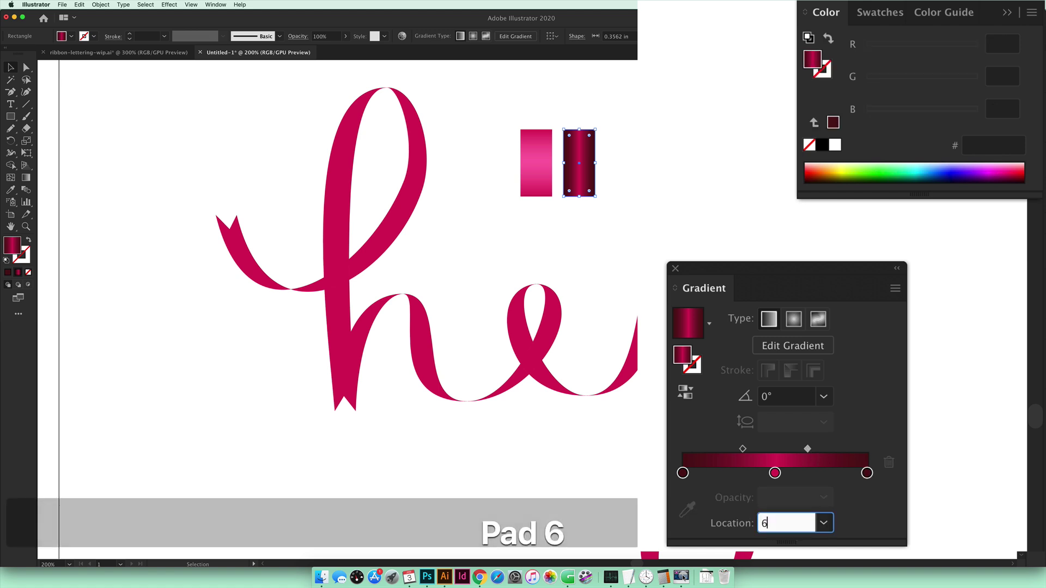
pyautogui.press('Return')
pyautogui.click(742, 448)
pyautogui.doubleClick(780, 517)
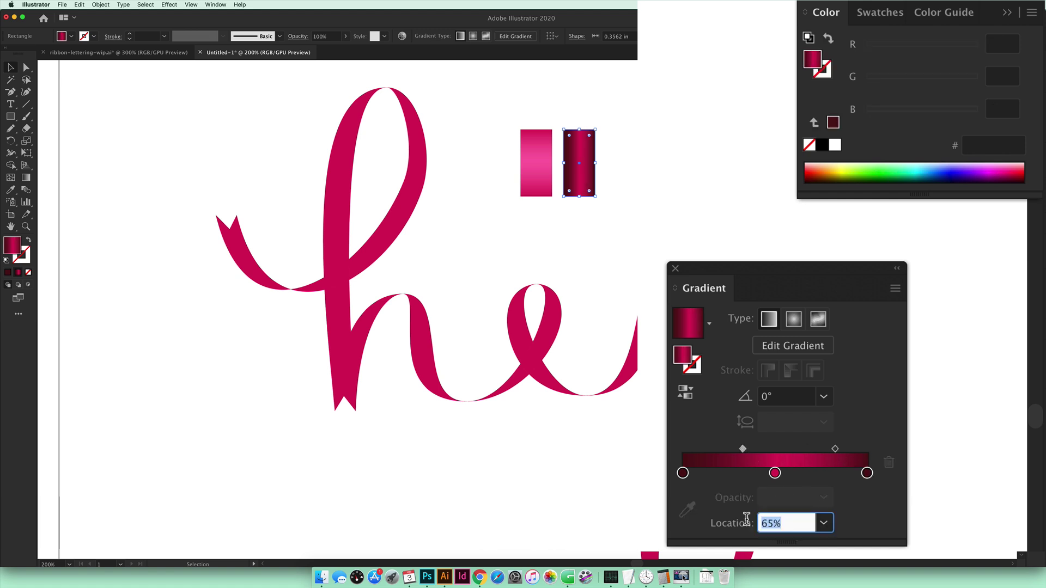
pyautogui.write('35')
pyautogui.press('Return')
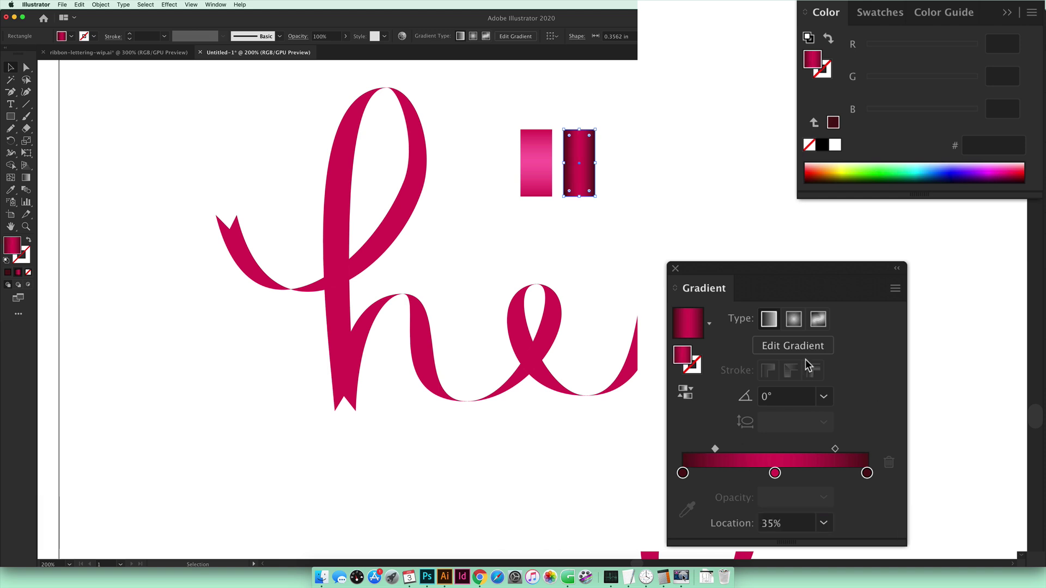
# Step: Set the dark gradient's angle to 90° on the second sample rectangle
pyautogui.click(770, 394)
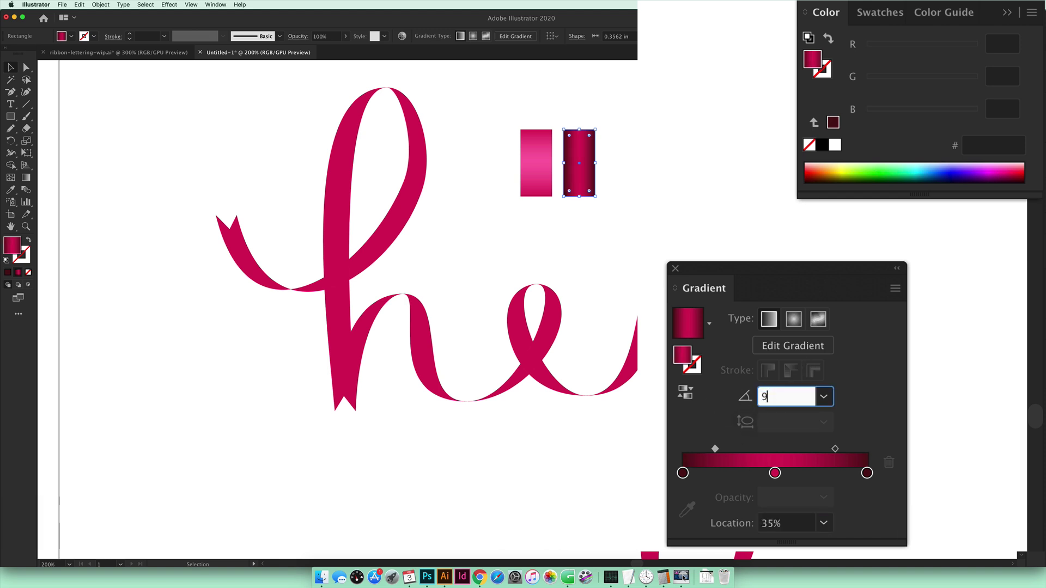
pyautogui.write('90')
pyautogui.press('Return')
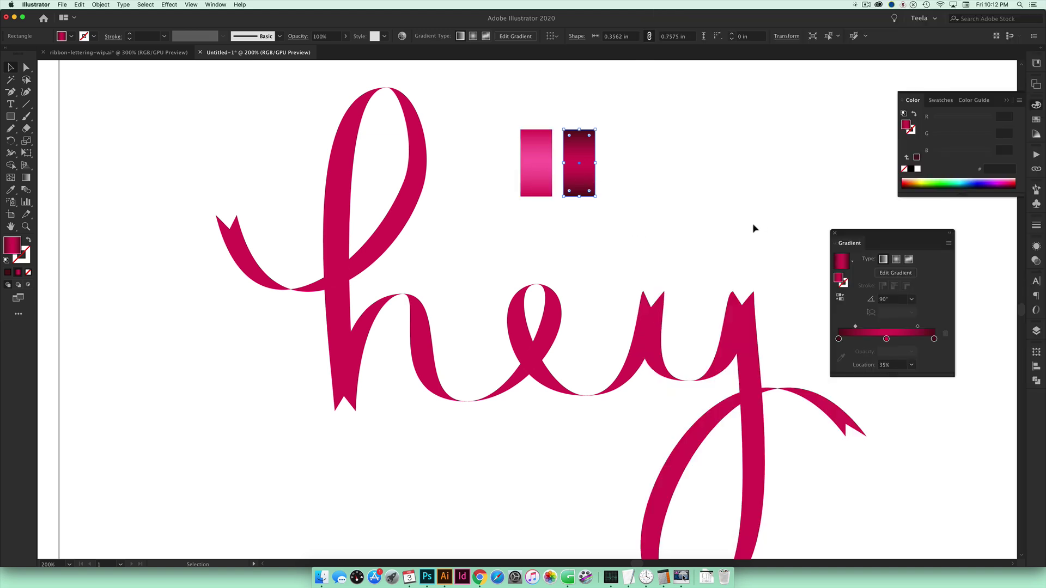
pyautogui.click(727, 226)
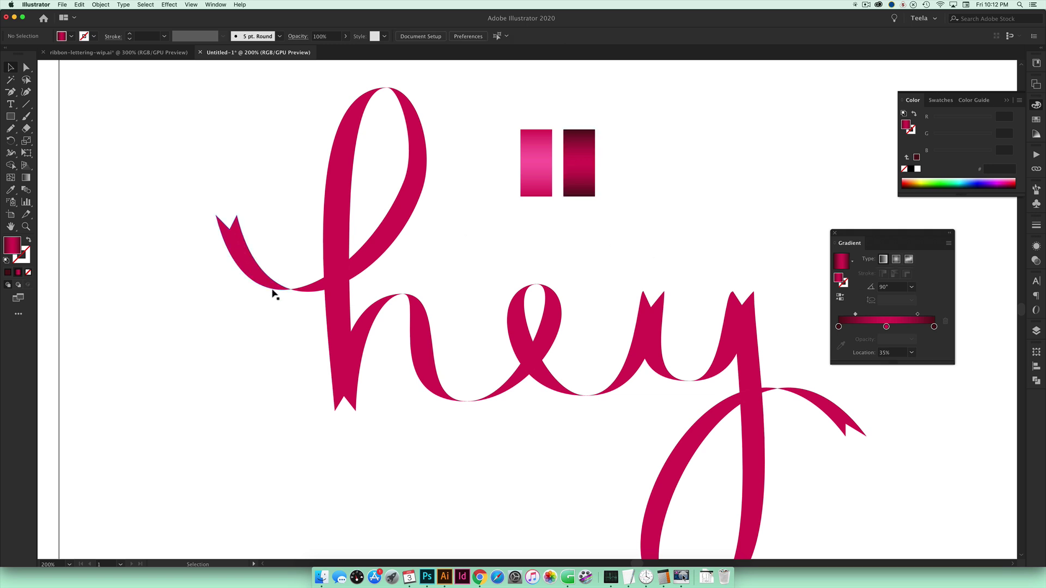
# Step: Apply the pink highlight gradient to the h's notched starting tail and run it along the ribbon at about -53°
pyautogui.click(251, 259)
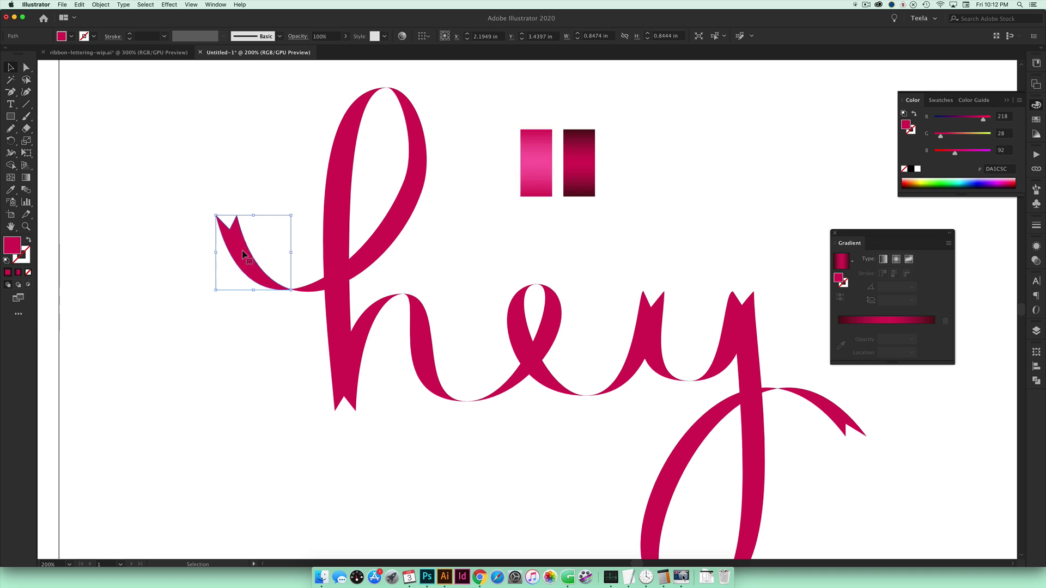
pyautogui.press('i')
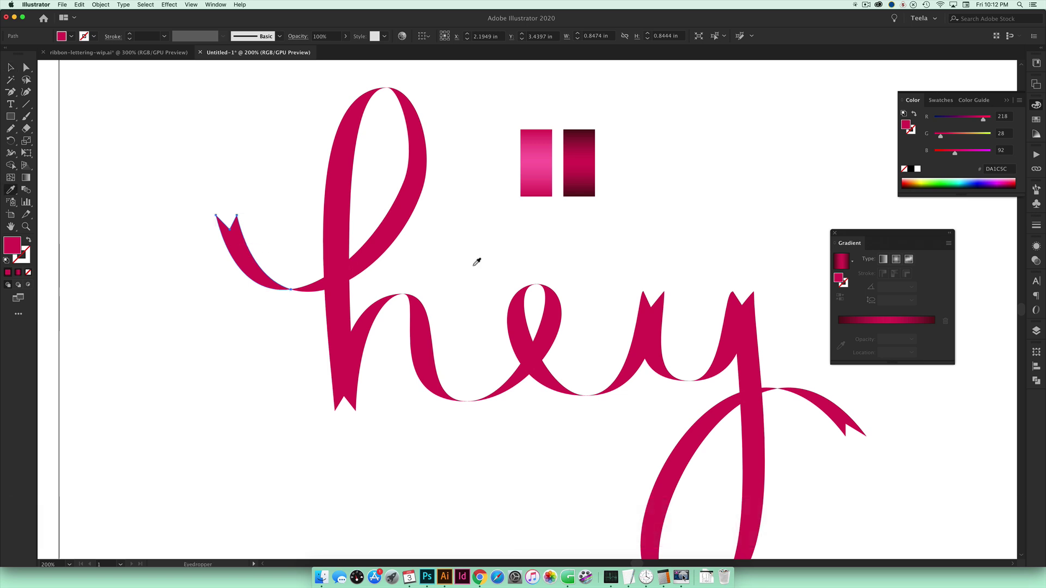
pyautogui.click(541, 148)
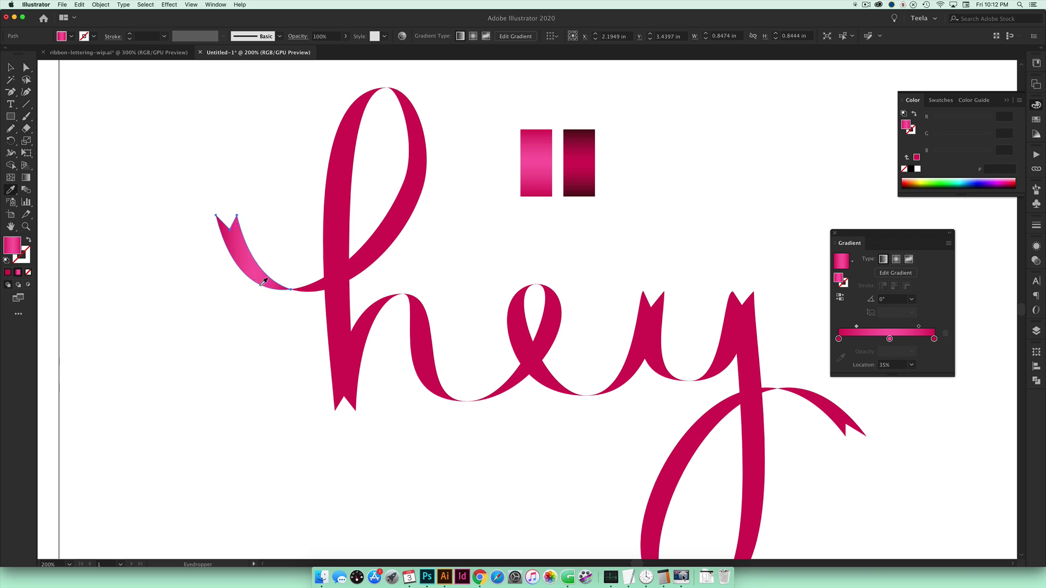
pyautogui.press('g')
pyautogui.moveTo(229, 231); pyautogui.dragTo(273, 287)
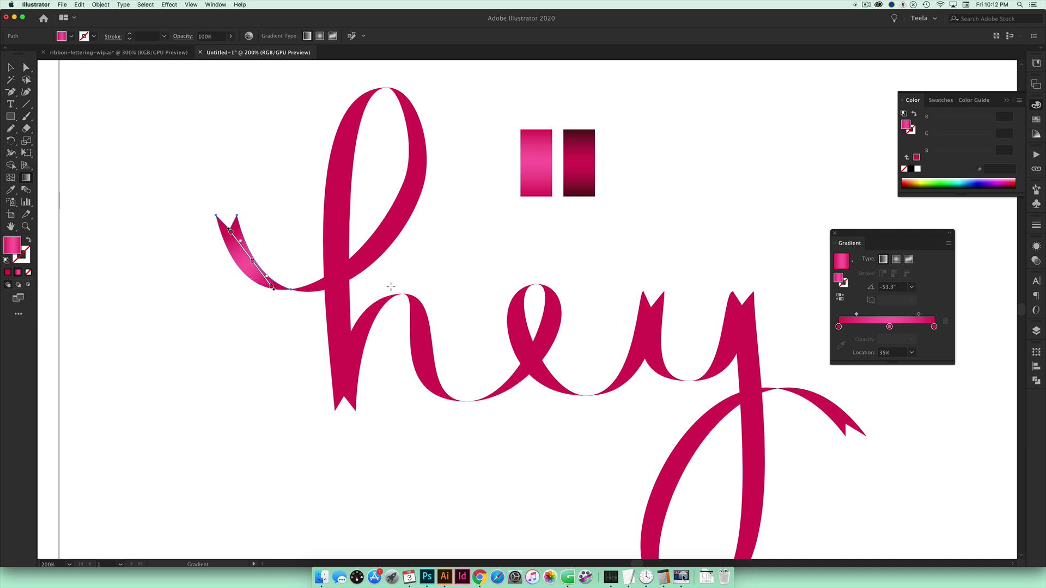
pyautogui.press('v')
# Step: Combine the short piece beside the h's stem and the far side of its loop into one compound path
pyautogui.click(416, 286)
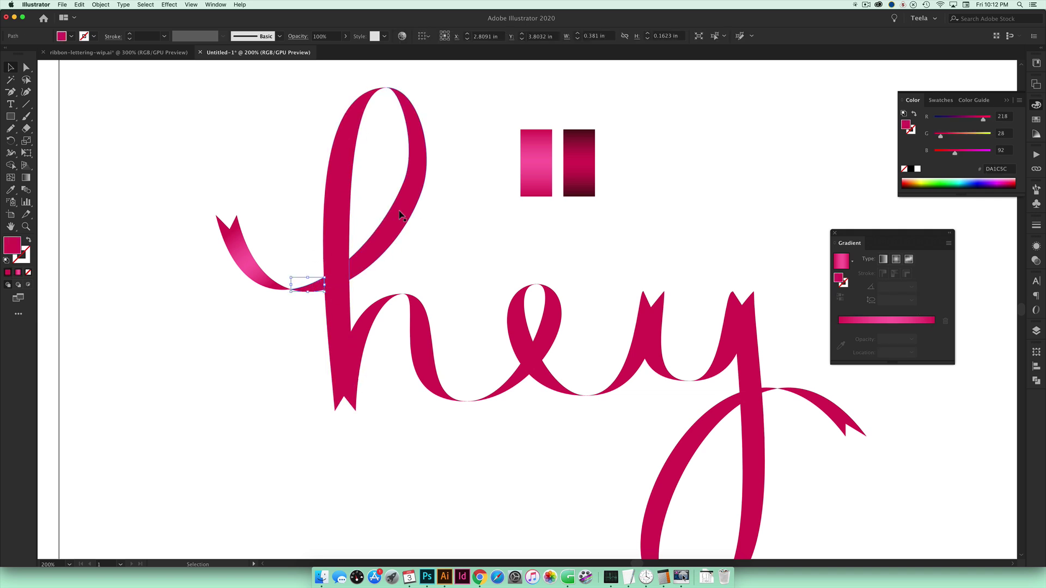
pyautogui.click(405, 227)
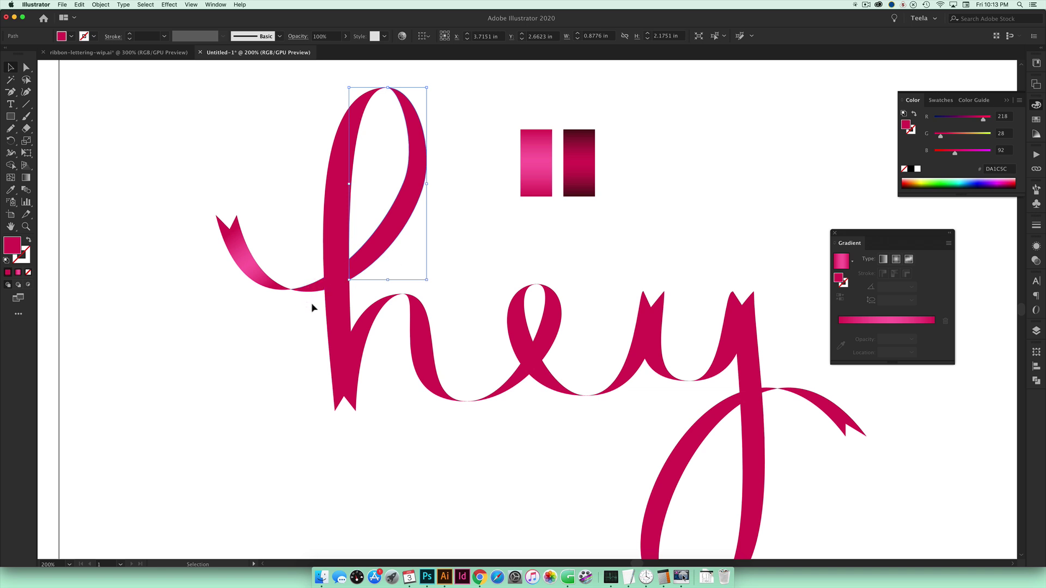
pyautogui.click(464, 276)
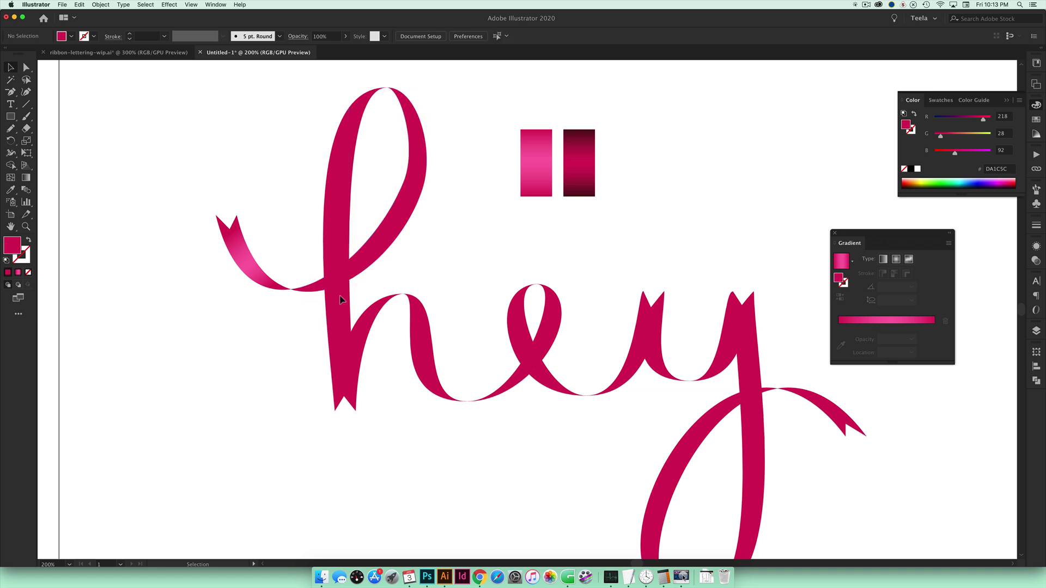
pyautogui.click(306, 285)
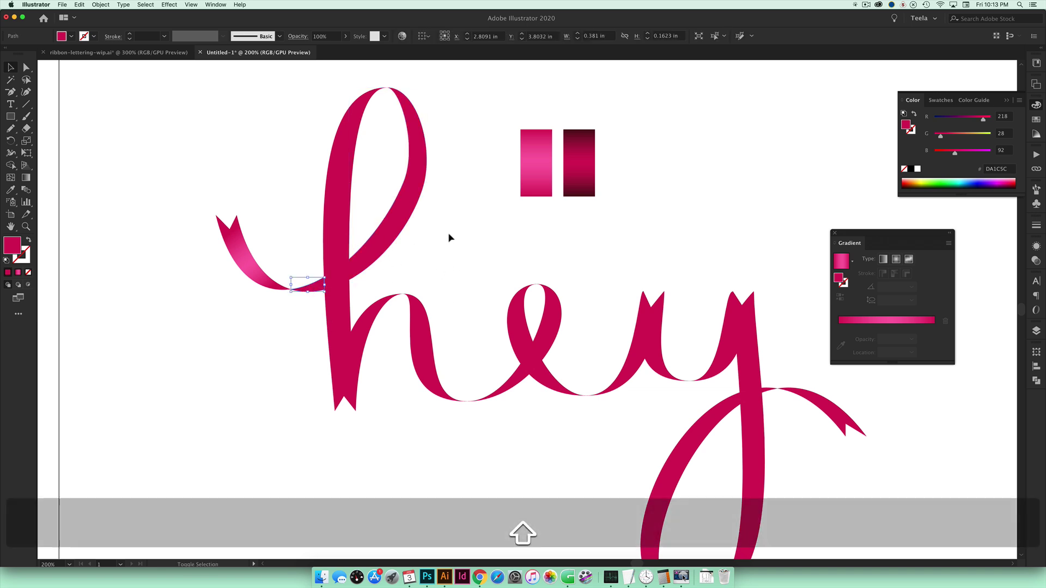
pyautogui.click(393, 221)
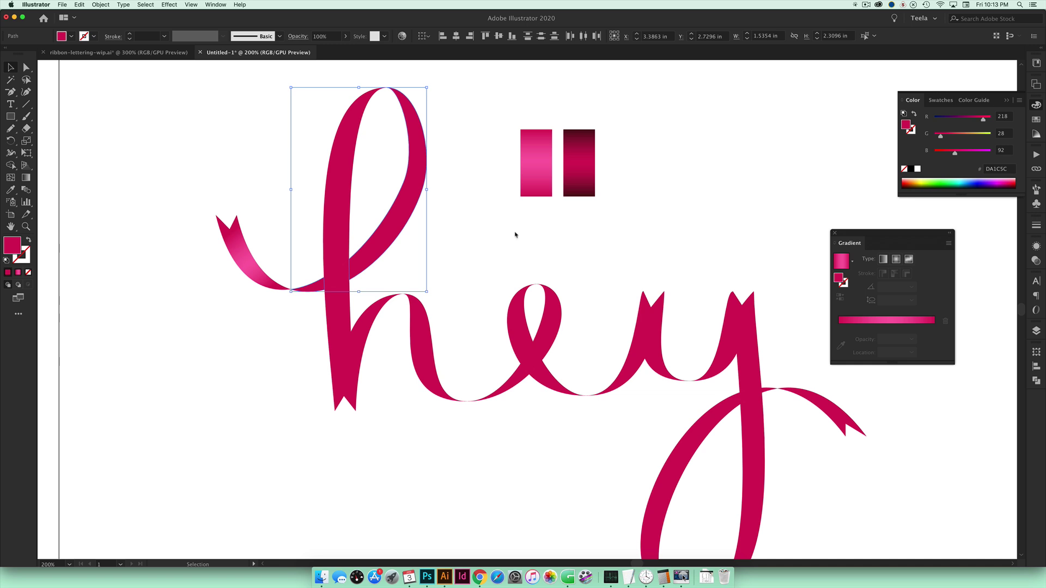
pyautogui.press('super+8')
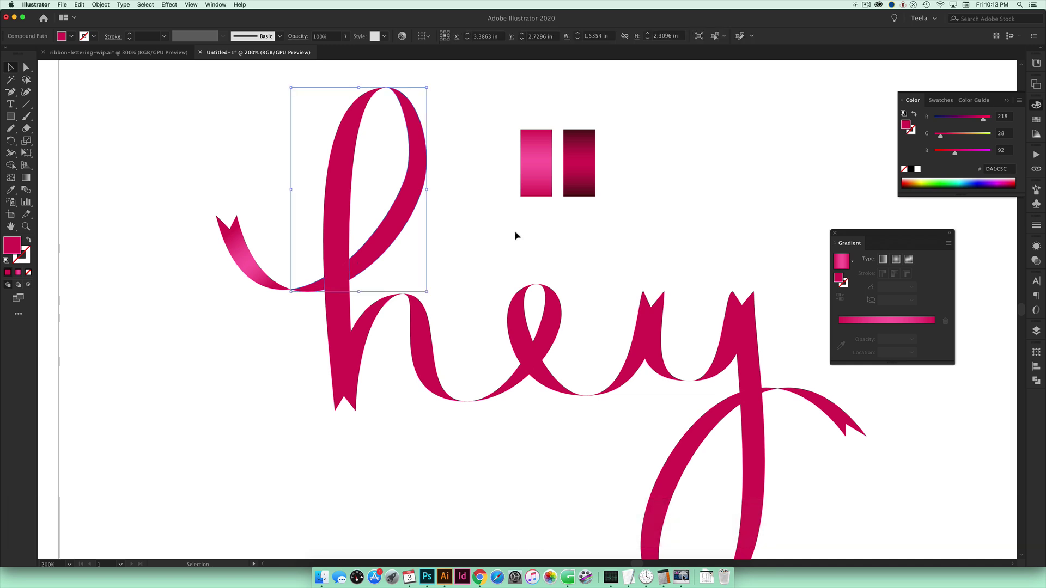
pyautogui.click(462, 259)
# Step: Apply the dark shadow gradient to the h's compound loop path and run it down the loop at about -113°
pyautogui.click(383, 253)
pyautogui.press('i')
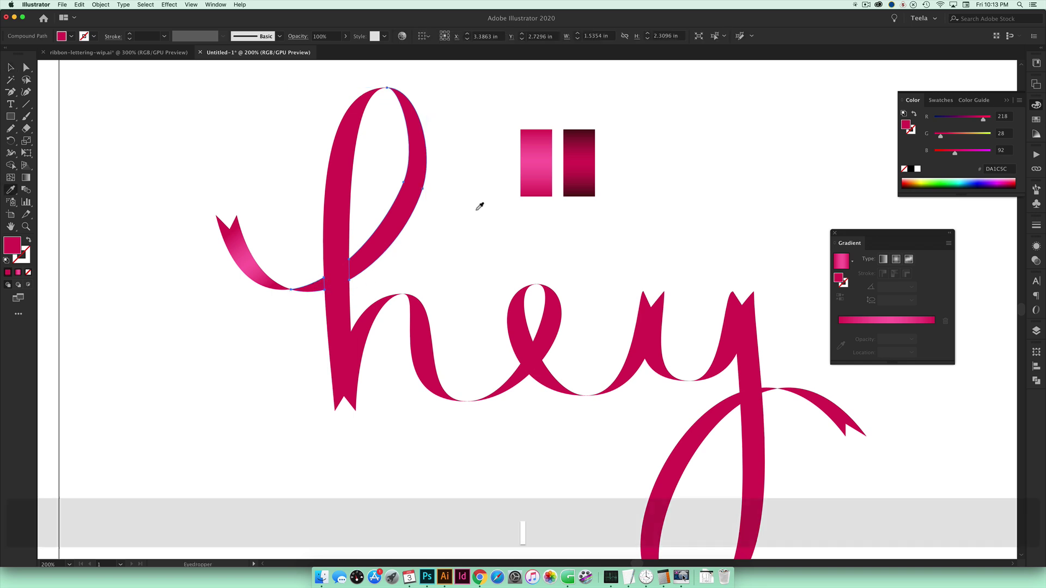
pyautogui.click(583, 150)
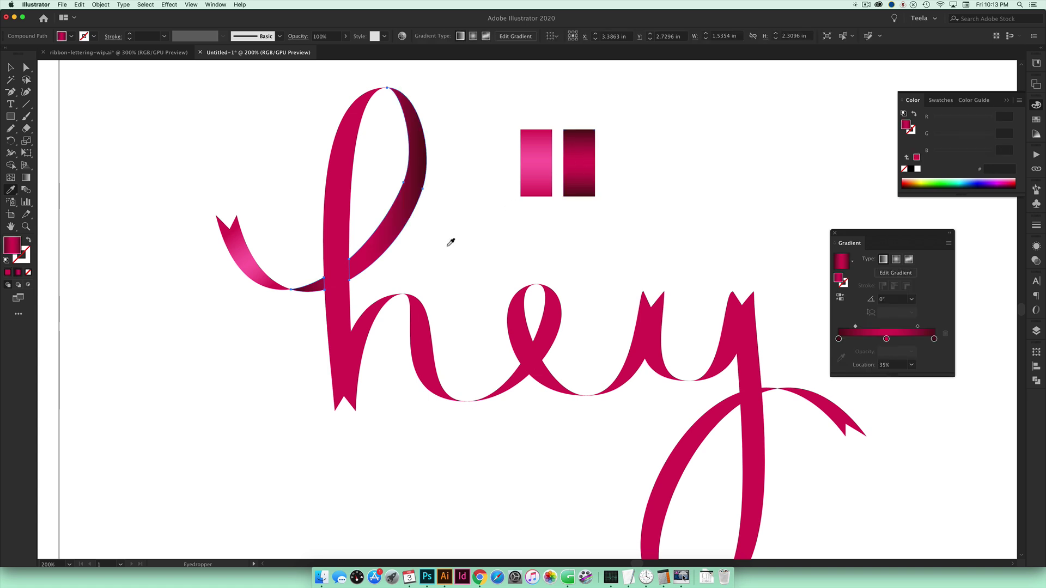
pyautogui.press('g')
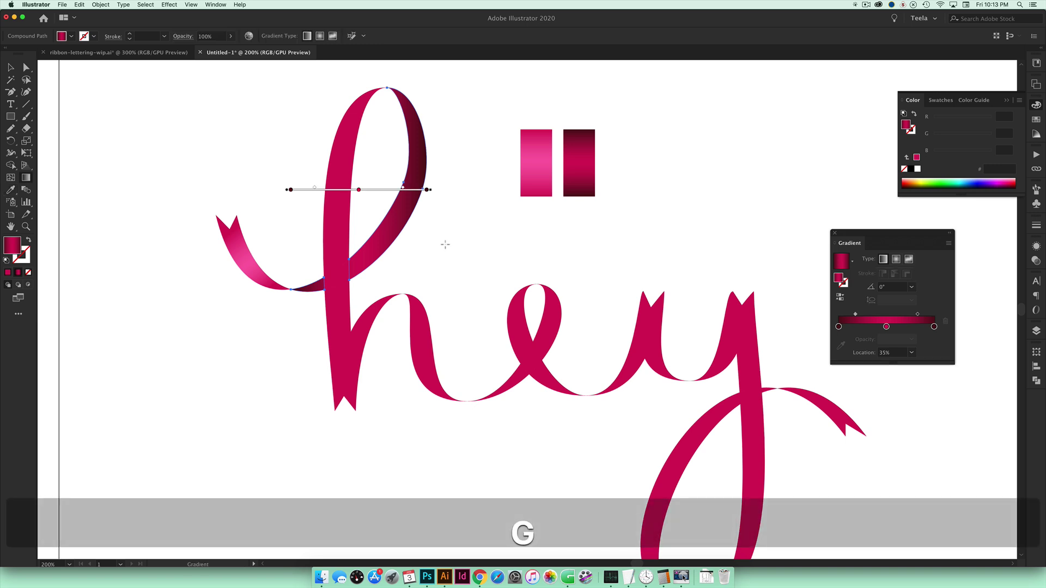
pyautogui.moveTo(418, 161)
pyautogui.mouseDown()
pyautogui.moveTo(401, 212)
pyautogui.moveTo(326, 268)
pyautogui.mouseUp()
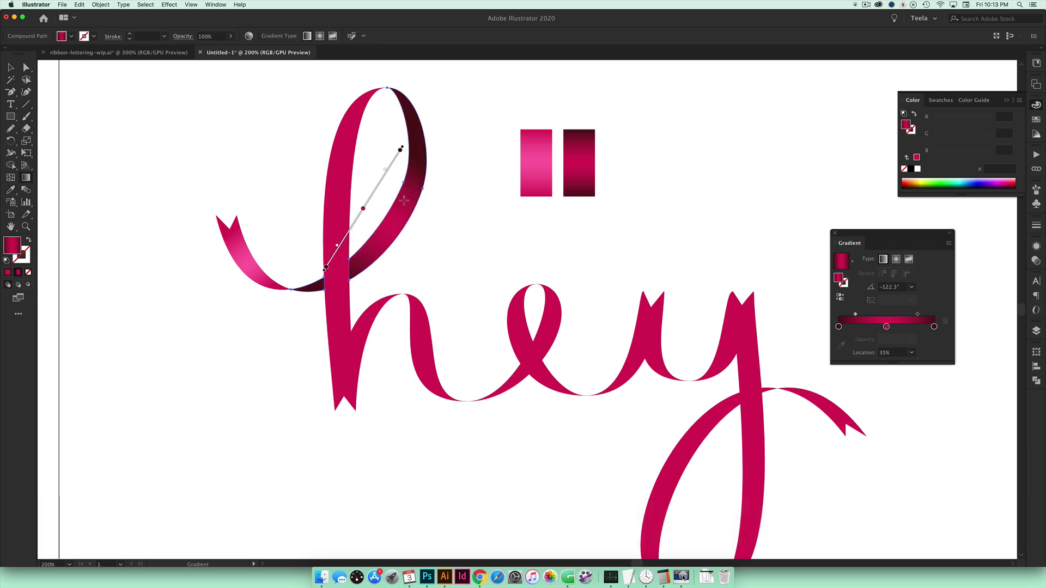
pyautogui.moveTo(401, 146); pyautogui.dragTo(351, 252)
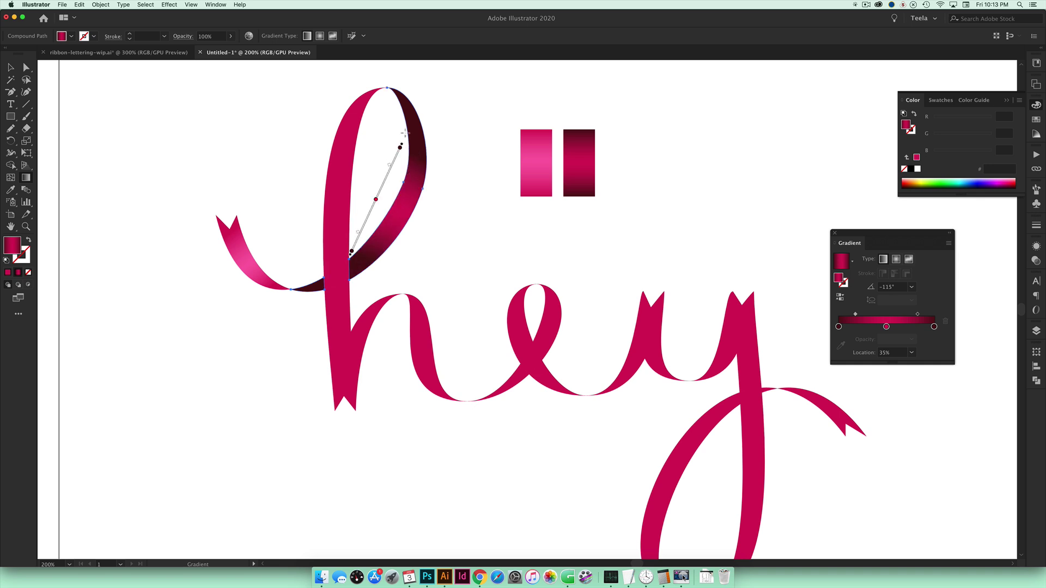
pyautogui.moveTo(404, 129)
pyautogui.mouseDown()
pyautogui.moveTo(394, 235)
pyautogui.moveTo(346, 266)
pyautogui.mouseUp()
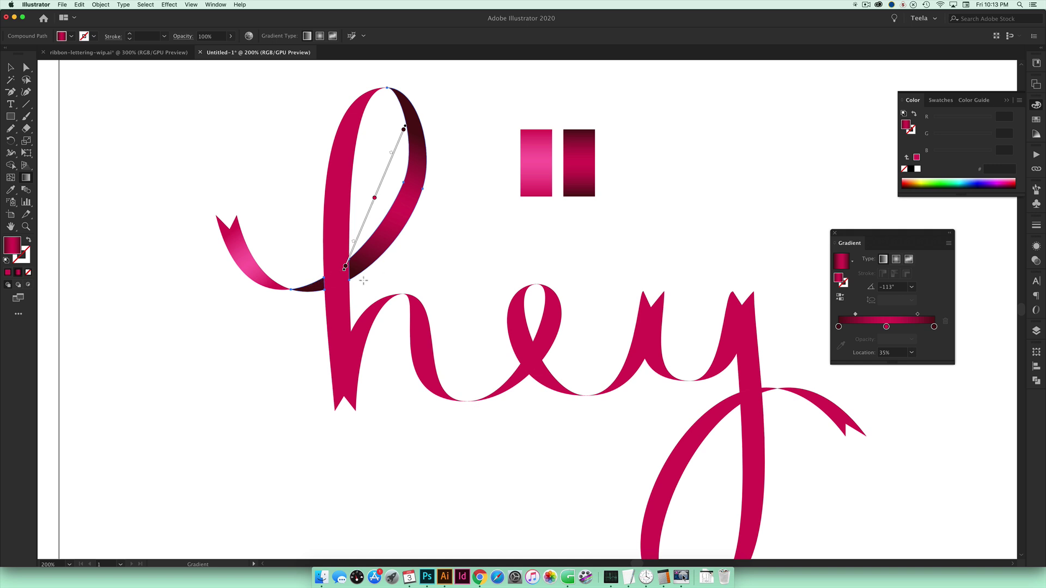
pyautogui.press('v')
pyautogui.click(471, 238)
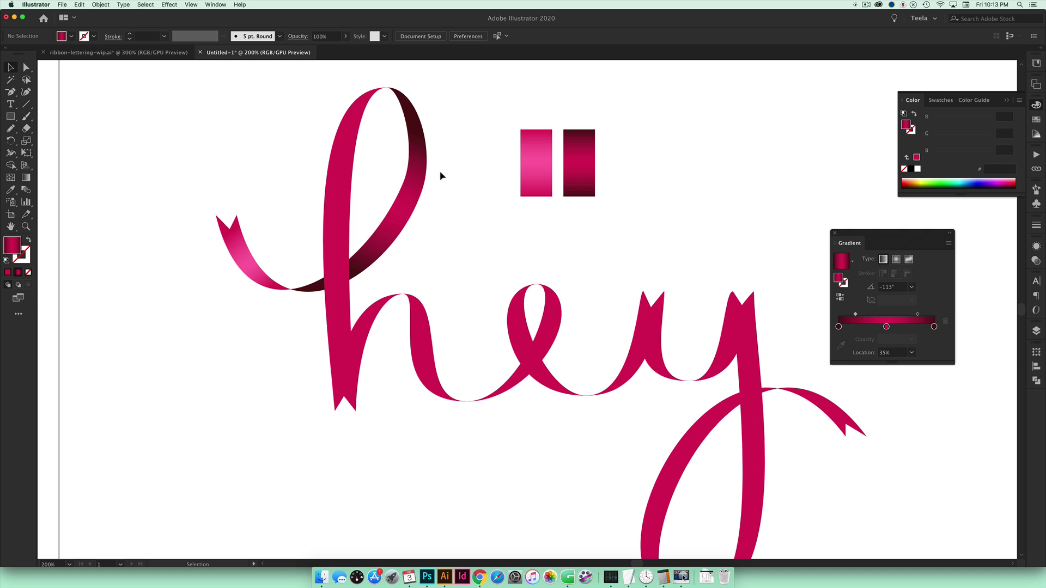
# Step: Unite the upper, crossing and lower pieces of the h's stem into a single shape
pyautogui.click(342, 193)
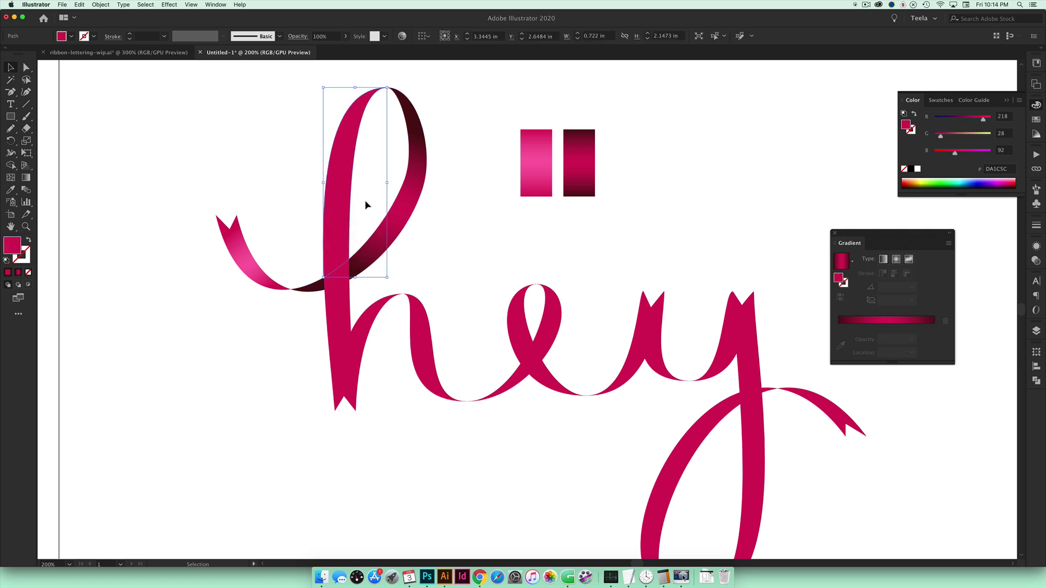
pyautogui.click(340, 278)
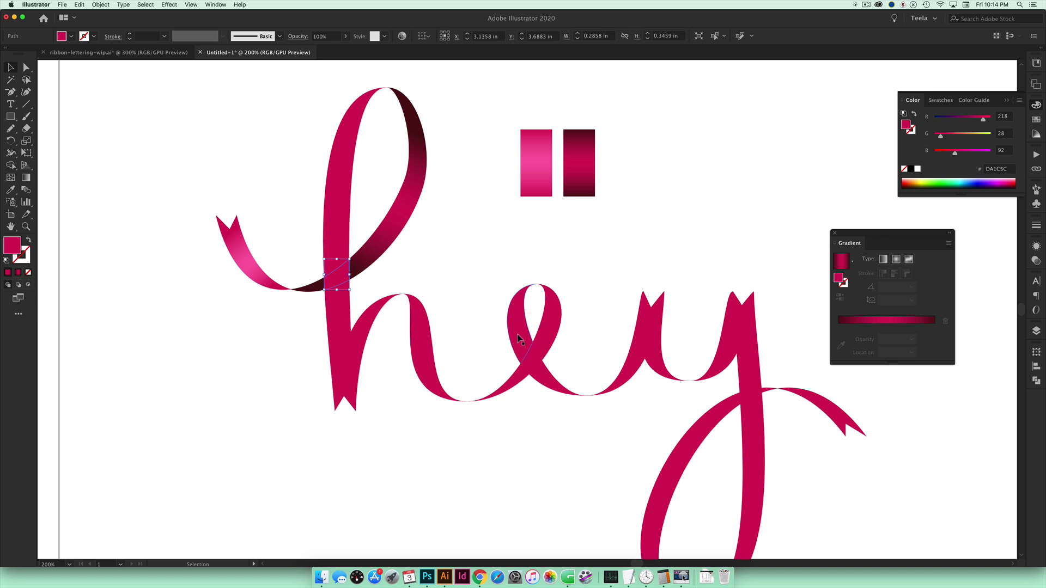
pyautogui.click(362, 240)
pyautogui.click(350, 215)
pyautogui.keyDown('shift'); pyautogui.click(346, 277); pyautogui.keyUp('shift')
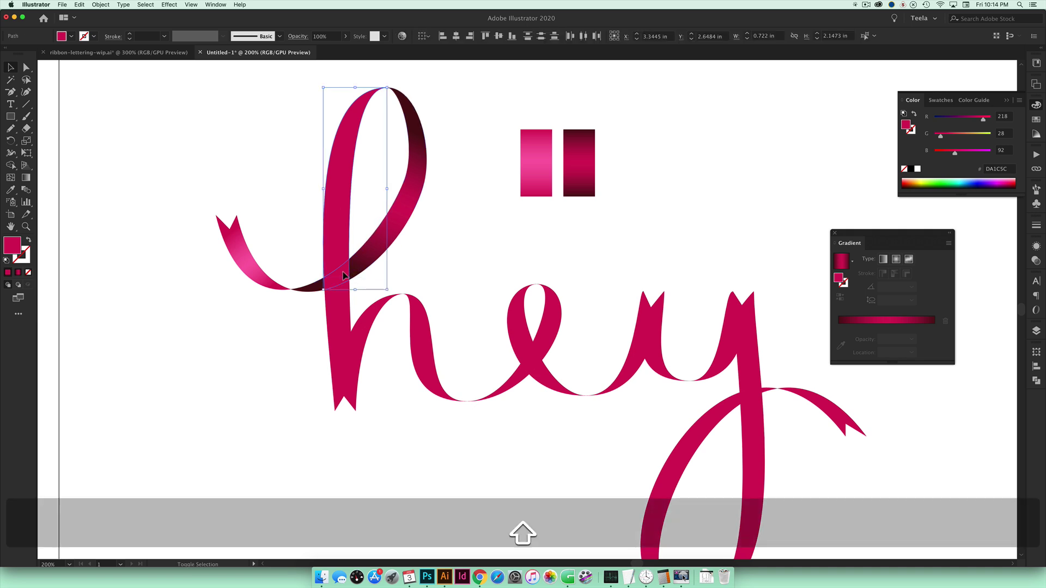
pyautogui.keyDown('shift'); pyautogui.click(340, 322); pyautogui.keyUp('shift')
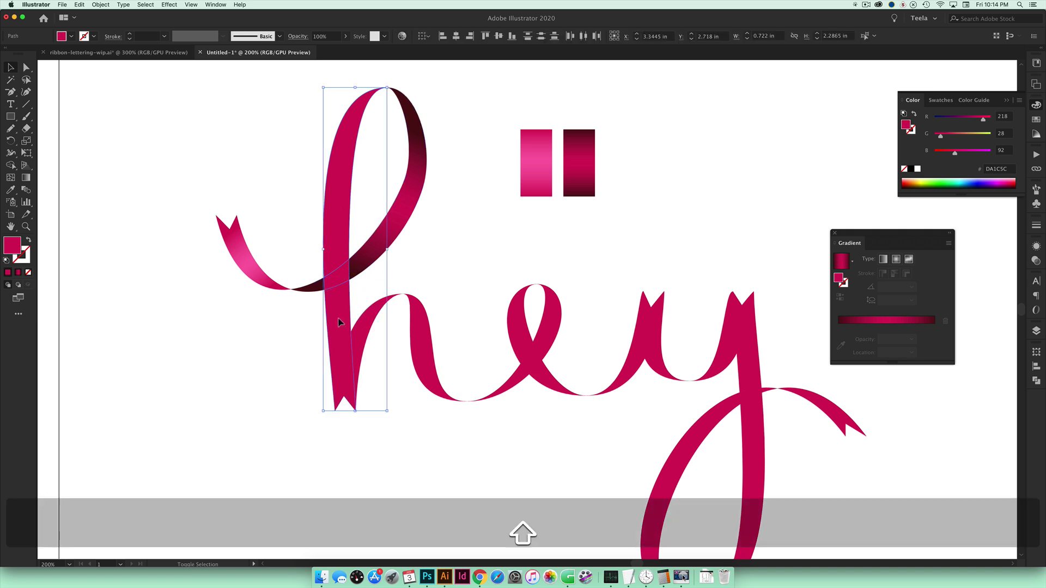
pyautogui.click(1035, 383)
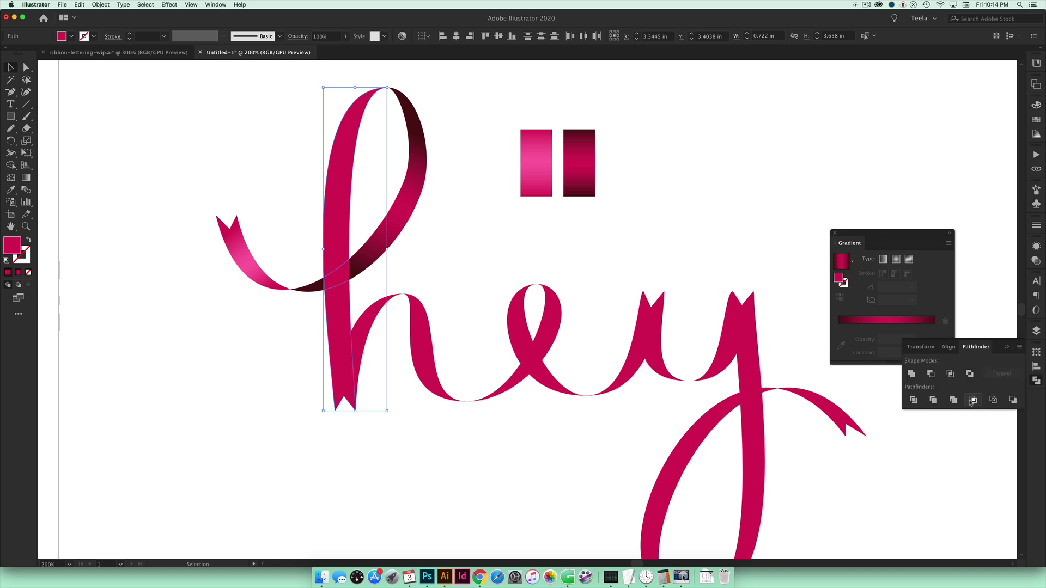
pyautogui.click(911, 374)
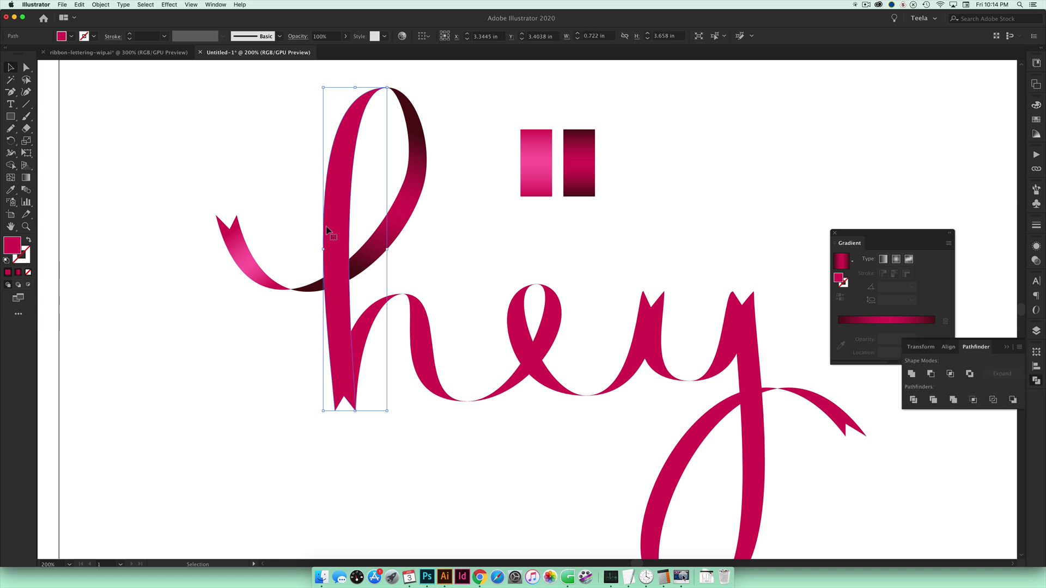
# Step: Apply the pink highlight gradient to the united h stem and run it down the stem at about -91.5°
pyautogui.press('i')
pyautogui.click(540, 146)
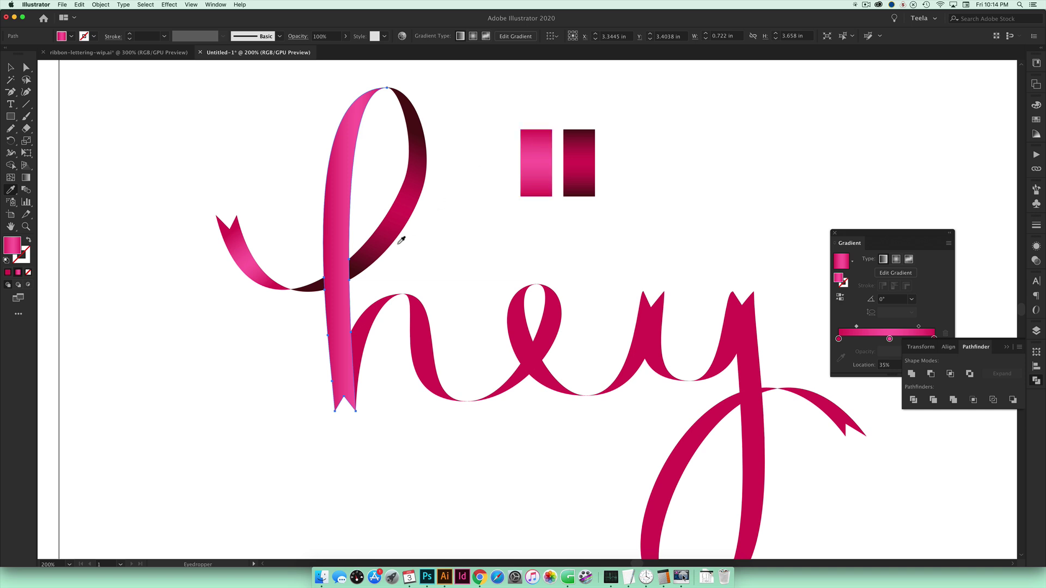
pyautogui.press('g')
pyautogui.moveTo(343, 143); pyautogui.dragTo(336, 327)
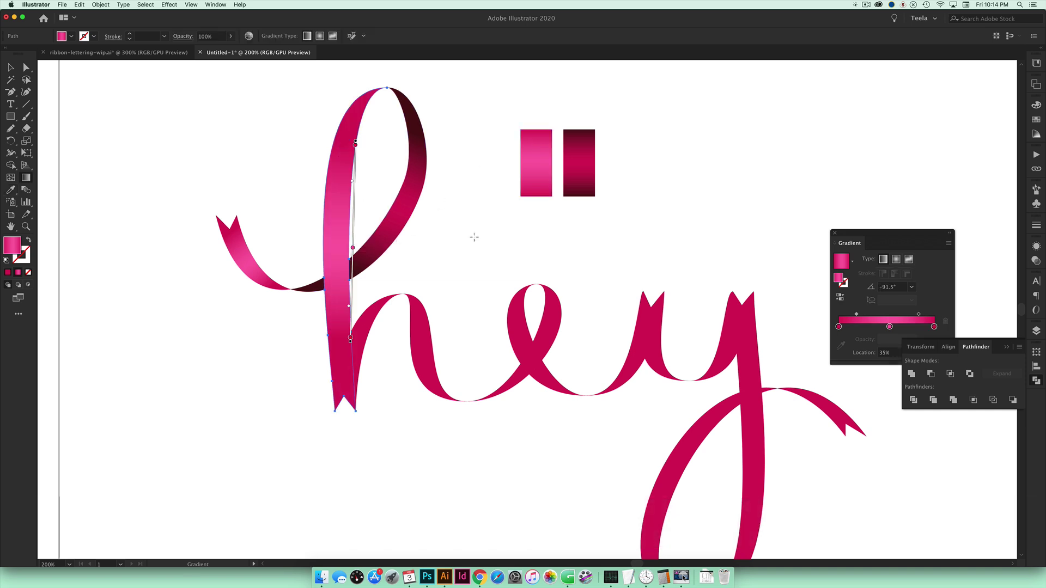
pyautogui.press('v')
pyautogui.click(467, 238)
# Step: Smooth the inner edge of the h's dark loop by lengthening its middle anchor's lower handle, adjusting the upper one and shifting the anchor slightly outward
pyautogui.press('super+minus')
pyautogui.press('super+minus')
pyautogui.press('super+minus')
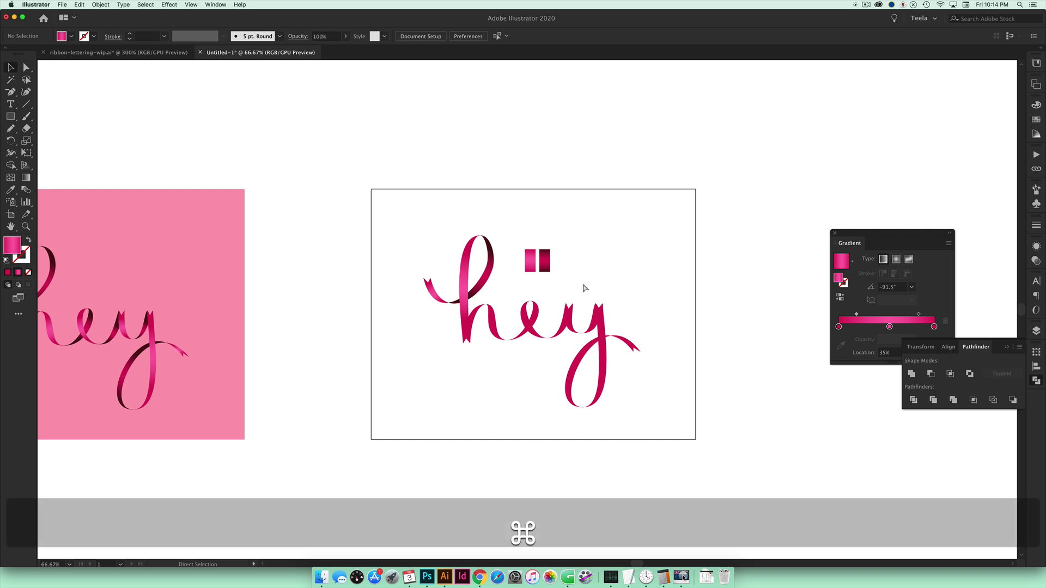
pyautogui.press('super+equal')
pyautogui.press('super+equal')
pyautogui.press('super+equal')
pyautogui.press('super+equal')
pyautogui.moveTo(388, 154); pyautogui.dragTo(538, 317)
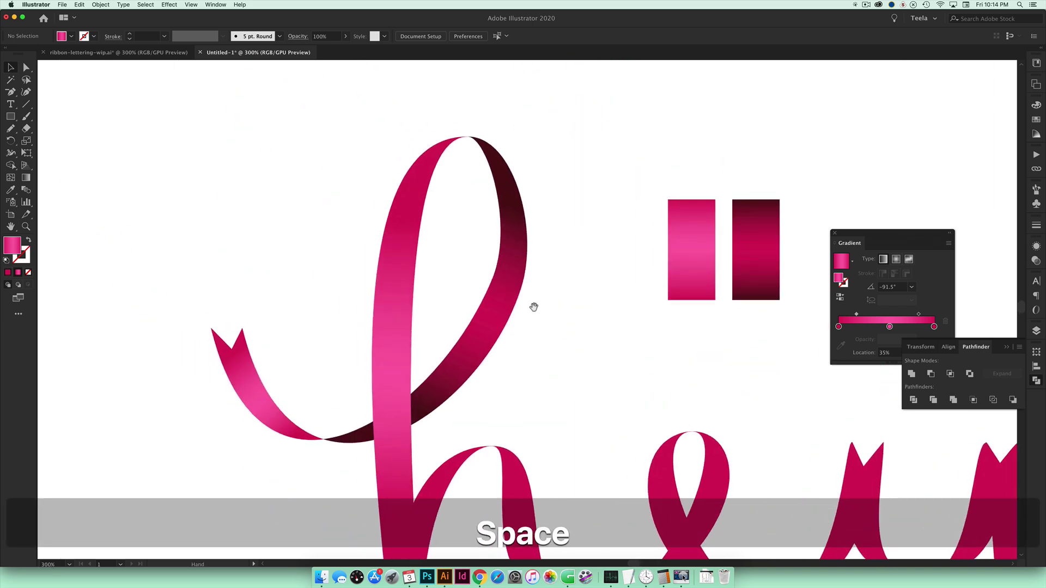
pyautogui.click(511, 289)
pyautogui.press('a')
pyautogui.click(492, 280)
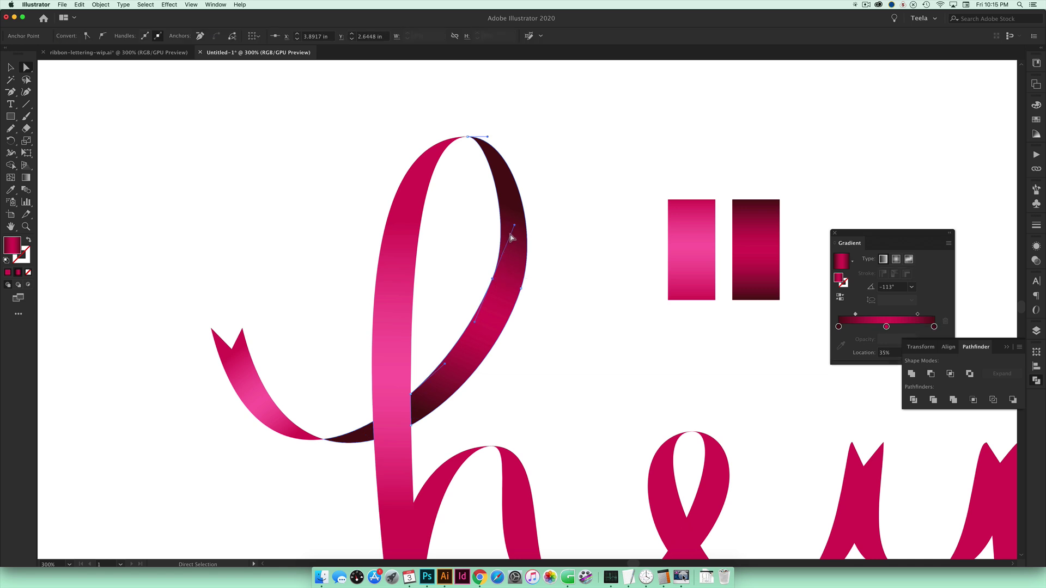
pyautogui.moveTo(518, 226); pyautogui.dragTo(511, 226)
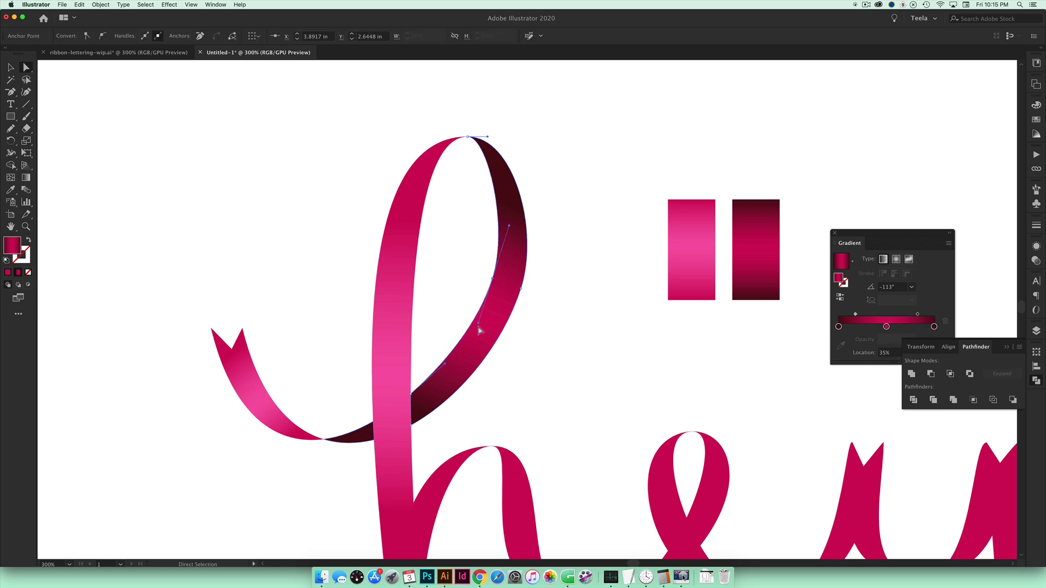
pyautogui.moveTo(478, 323); pyautogui.dragTo(463, 354)
pyautogui.moveTo(492, 280); pyautogui.dragTo(488, 282)
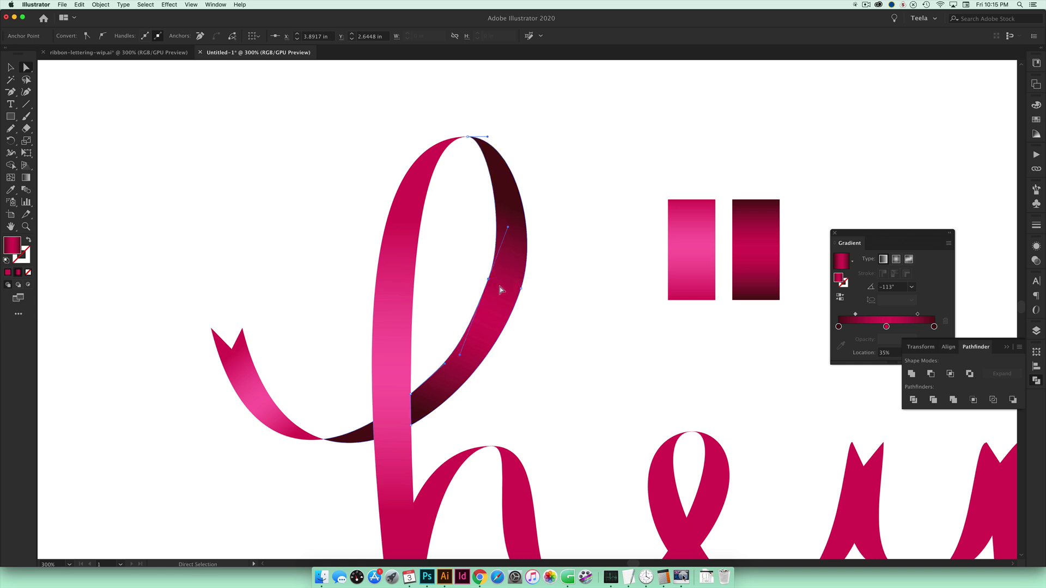
# Step: Smooth the outer edge of the h's dark loop by extending both handles of its middle anchor point
pyautogui.click(522, 287)
pyautogui.moveTo(539, 231); pyautogui.dragTo(543, 218)
pyautogui.moveTo(502, 344); pyautogui.dragTo(497, 358)
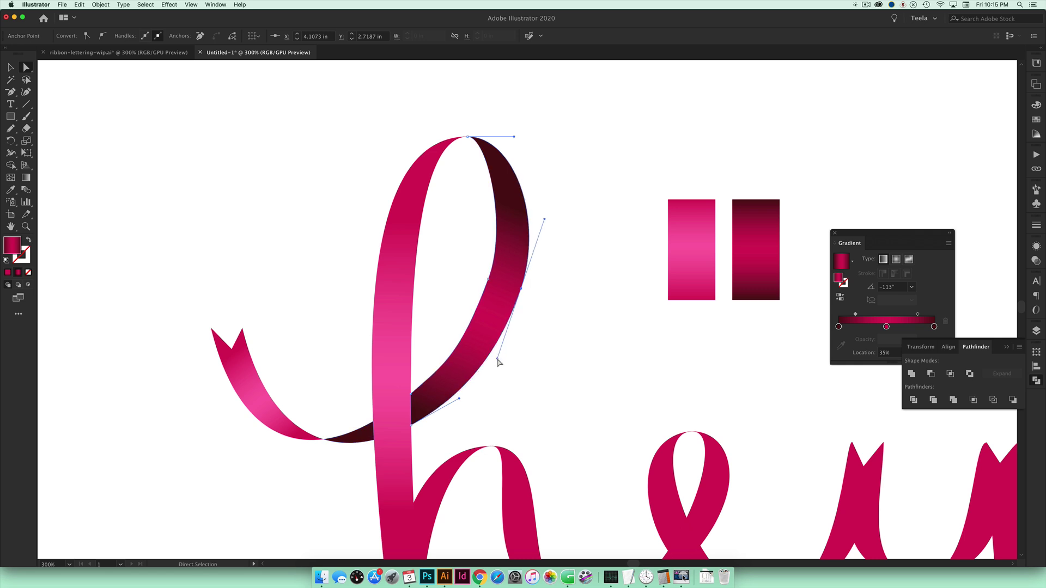
pyautogui.click(554, 336)
pyautogui.press('super+minus')
pyautogui.press('super+minus')
pyautogui.press('super+equal')
pyautogui.press('super+equal')
pyautogui.press('super+equal')
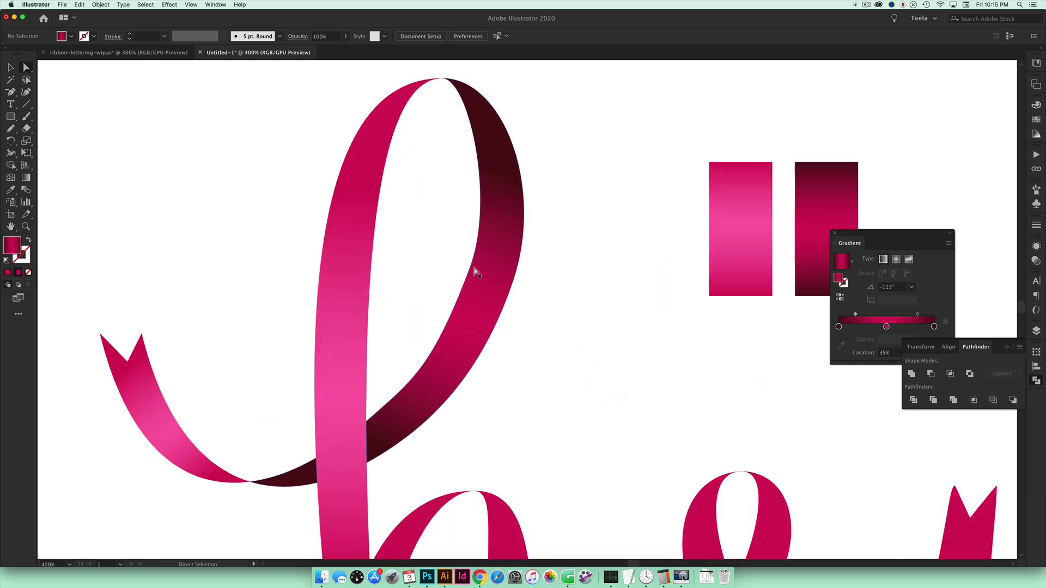
# Step: Apply the dark shadow gradient to the rising stroke of the h's arch and run it diagonally down the stroke
pyautogui.press('super+minus')
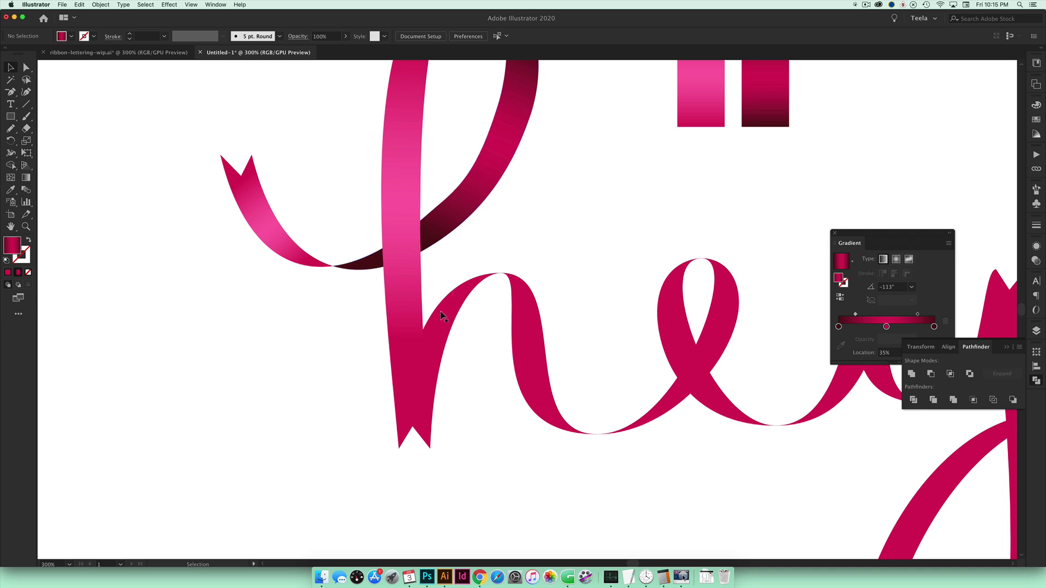
pyautogui.click(454, 294)
pyautogui.hscroll(3, 566, 233)
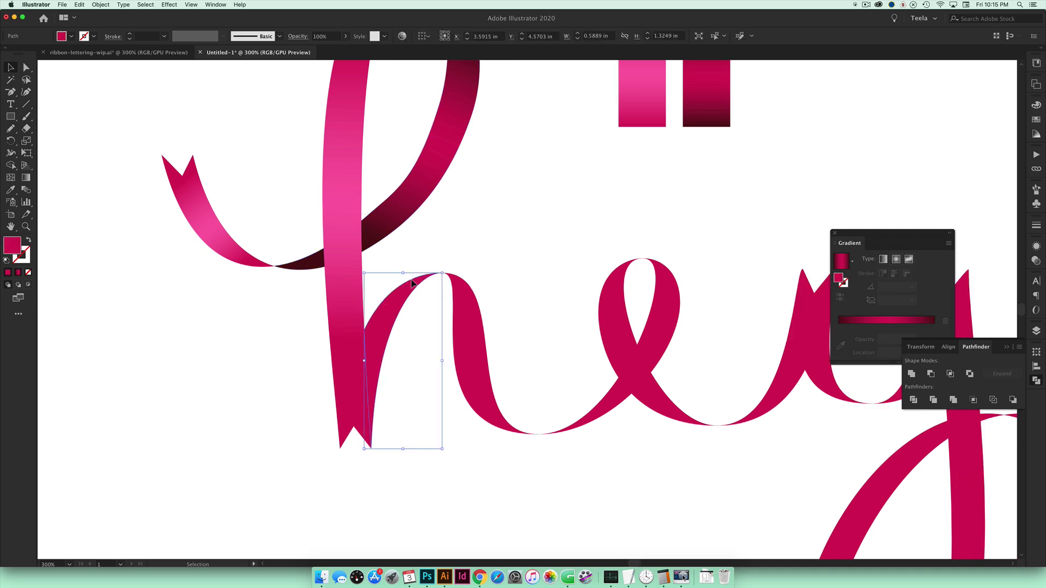
pyautogui.press('.')
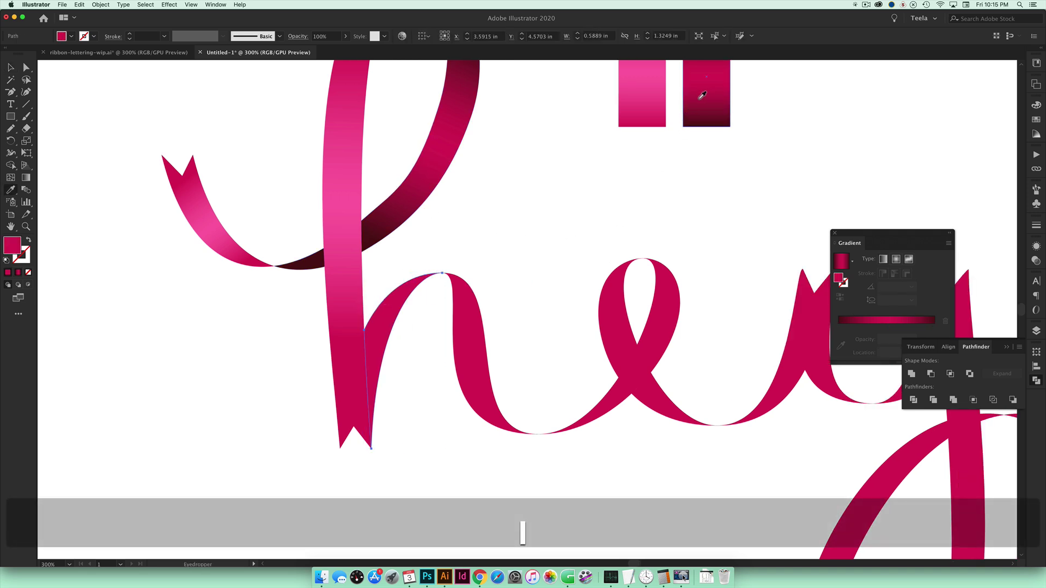
pyautogui.press('g')
pyautogui.moveTo(412, 294); pyautogui.dragTo(366, 391)
# Step: Apply the pink highlight gradient to the falling stroke of the h's arch and run it down the stroke at about -79.2°
pyautogui.press('v')
pyautogui.click(482, 330)
pyautogui.press('i')
pyautogui.click(641, 98)
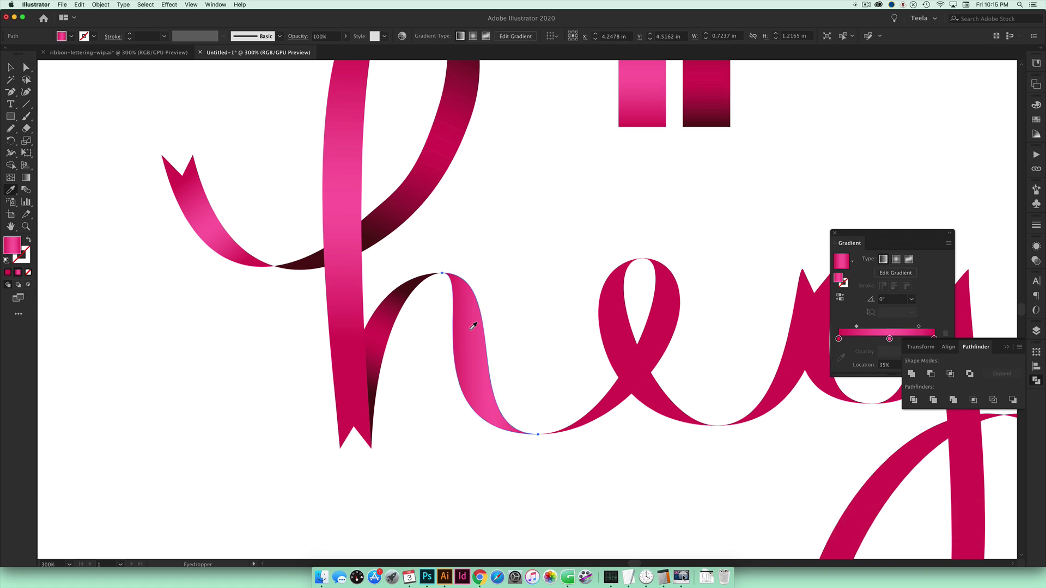
pyautogui.press('v')
pyautogui.press('super+shift+a')
# Step: Combine the e's entry stroke and the outer stroke of its loop into one compound path
pyautogui.hscroll(5, 537, 315)
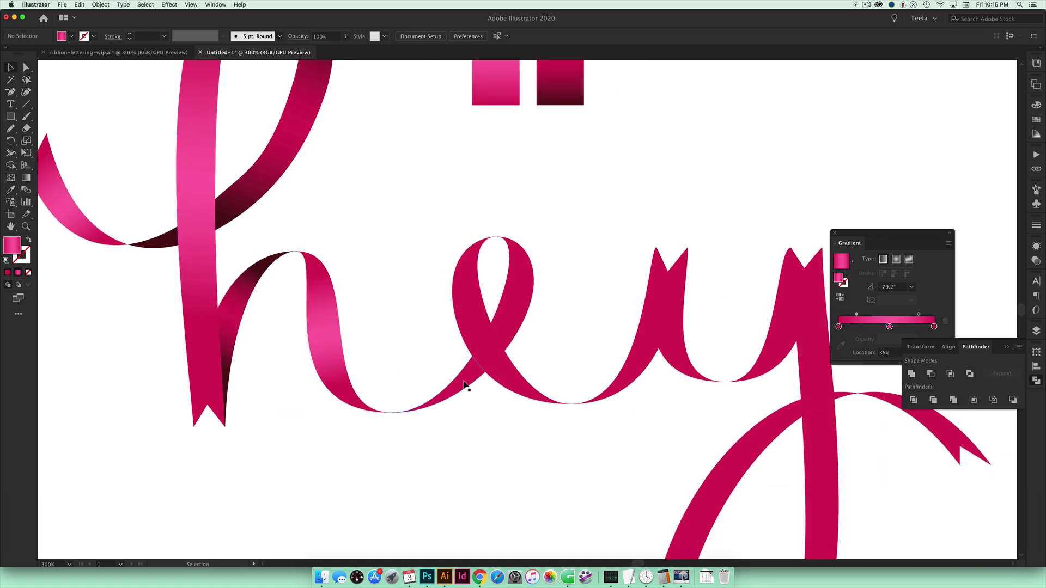
pyautogui.click(466, 389)
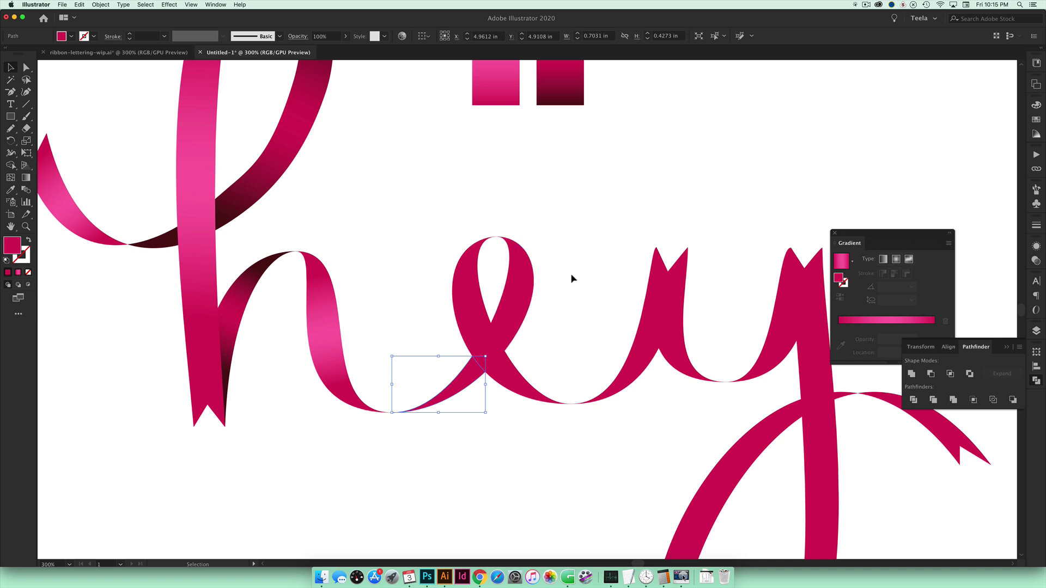
pyautogui.press('shift')
pyautogui.keyDown('shift'); pyautogui.click(518, 296); pyautogui.keyUp('shift')
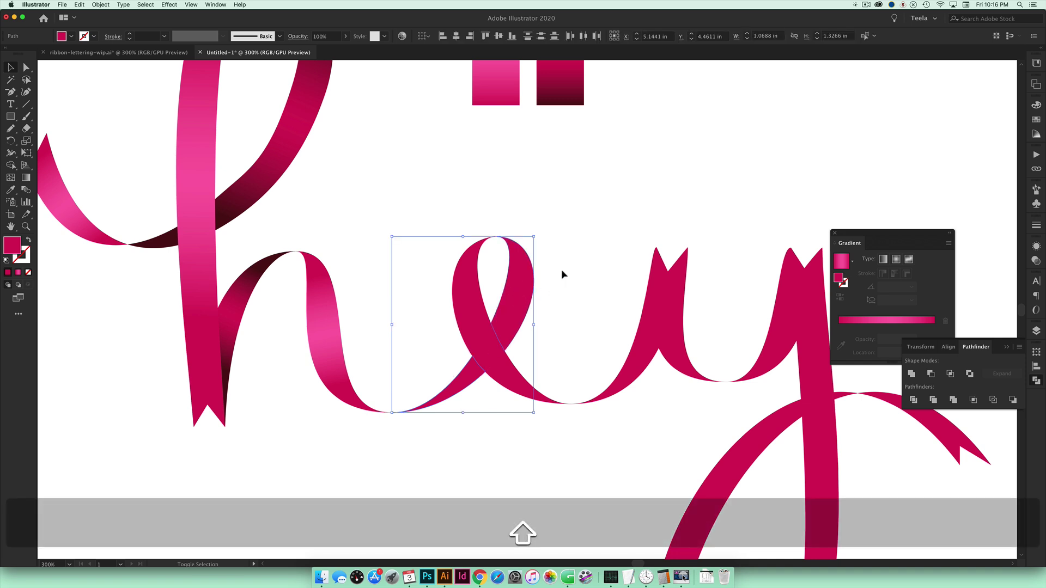
pyautogui.press('super+8')
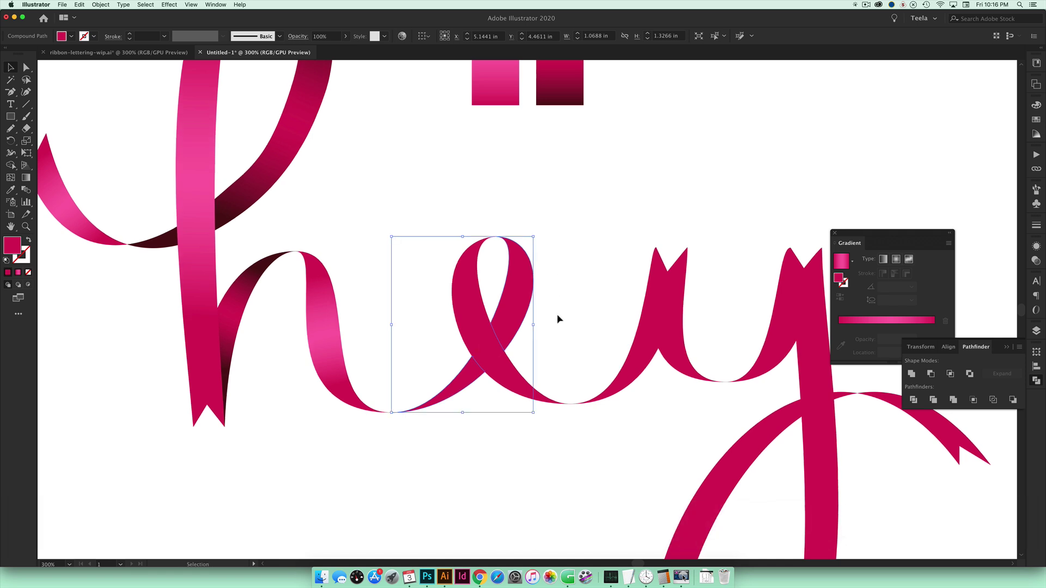
# Step: Apply the dark shadow gradient to the e's compound path and run it down the loop at about -114.2°
pyautogui.press('i')
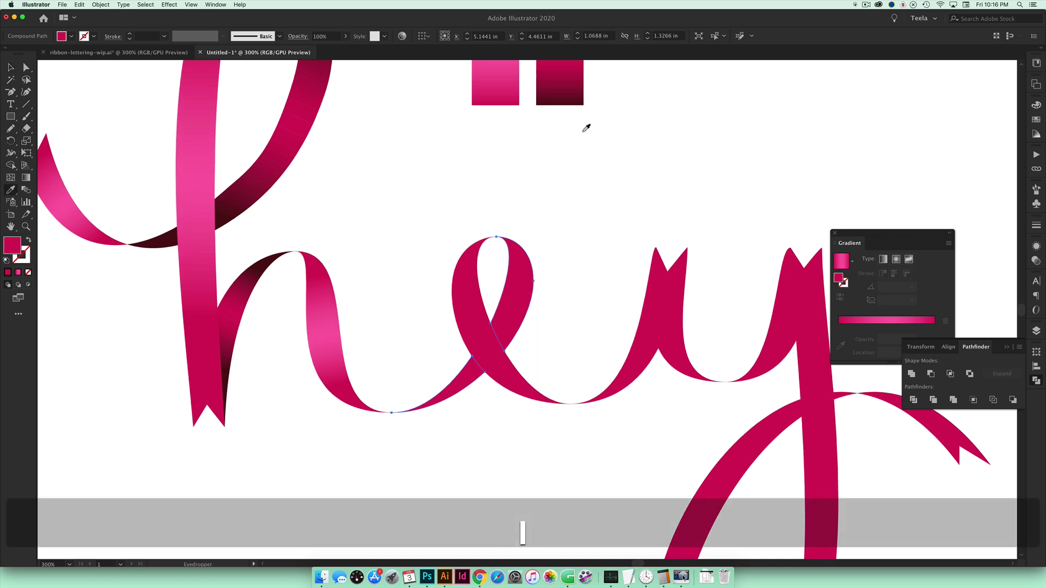
pyautogui.click(571, 88)
pyautogui.press('g')
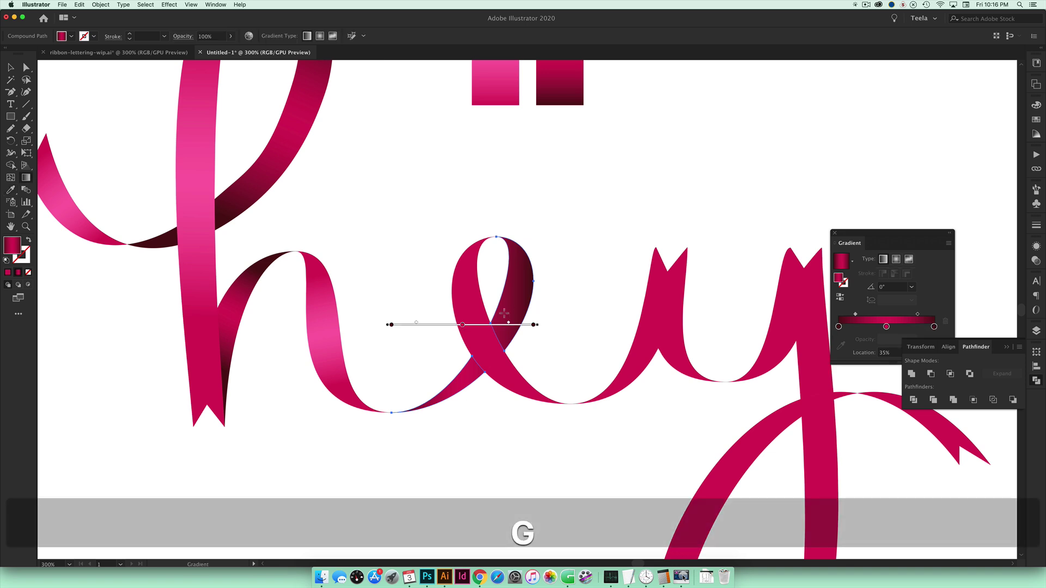
pyautogui.moveTo(504, 275); pyautogui.dragTo(475, 379)
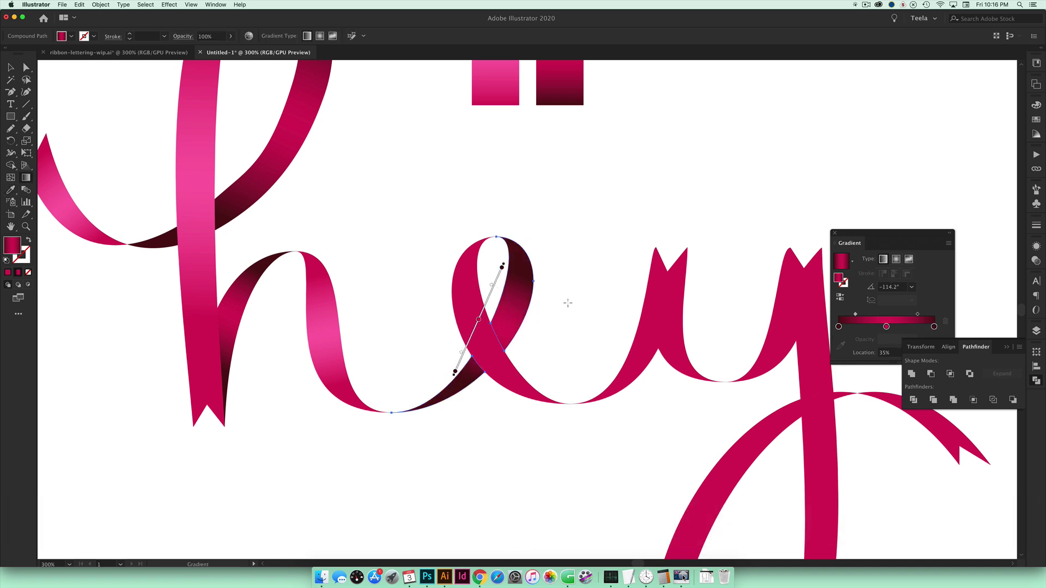
pyautogui.press('v')
pyautogui.press('super+shift+a')
# Step: Unite the pieces of the e's front curve into one shape and give it the pink highlight gradient at about -66°
pyautogui.click(467, 289)
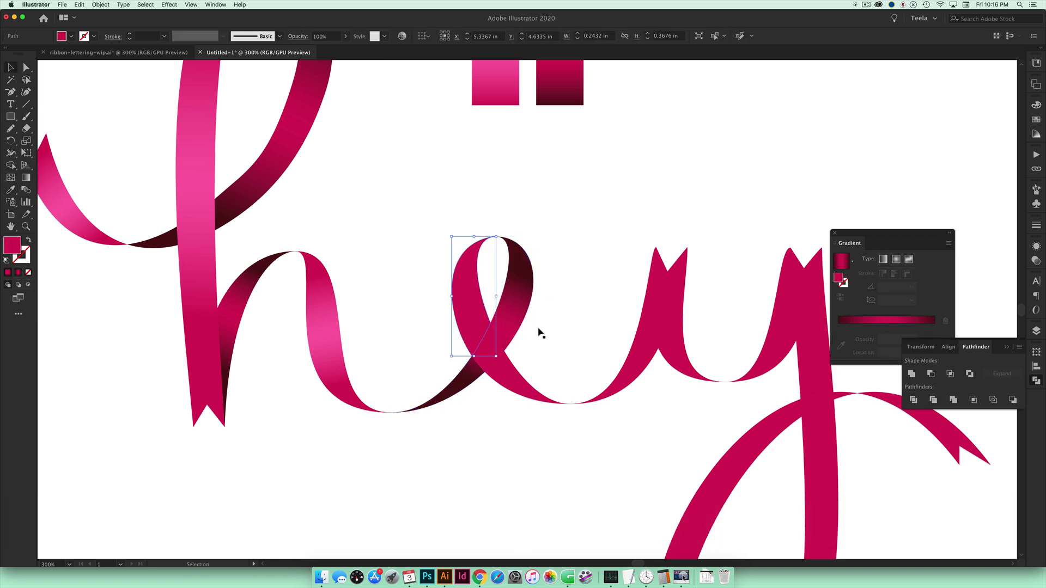
pyautogui.keyDown('shift'); pyautogui.click(490, 352); pyautogui.keyUp('shift')
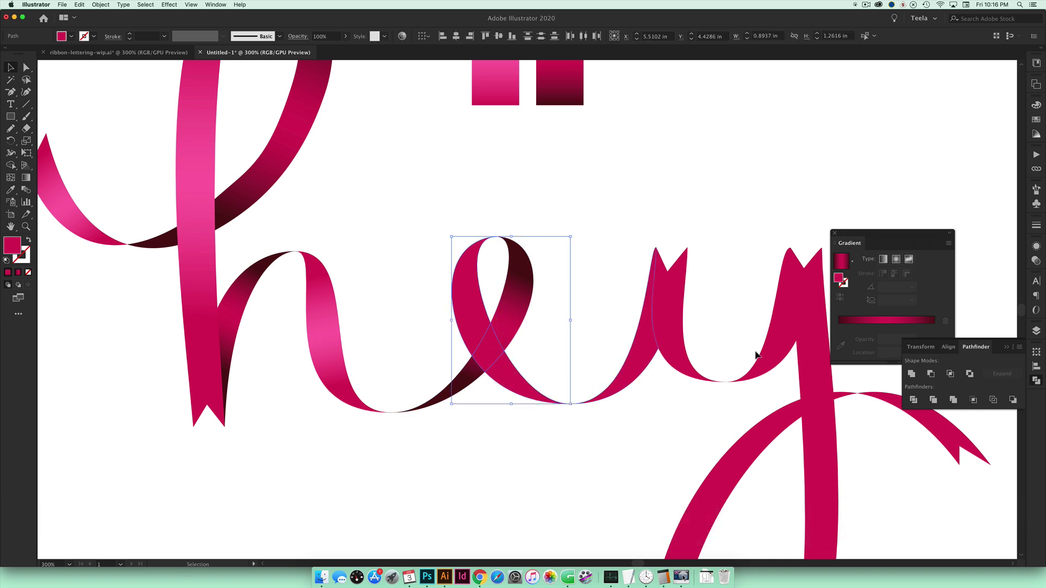
pyautogui.click(911, 374)
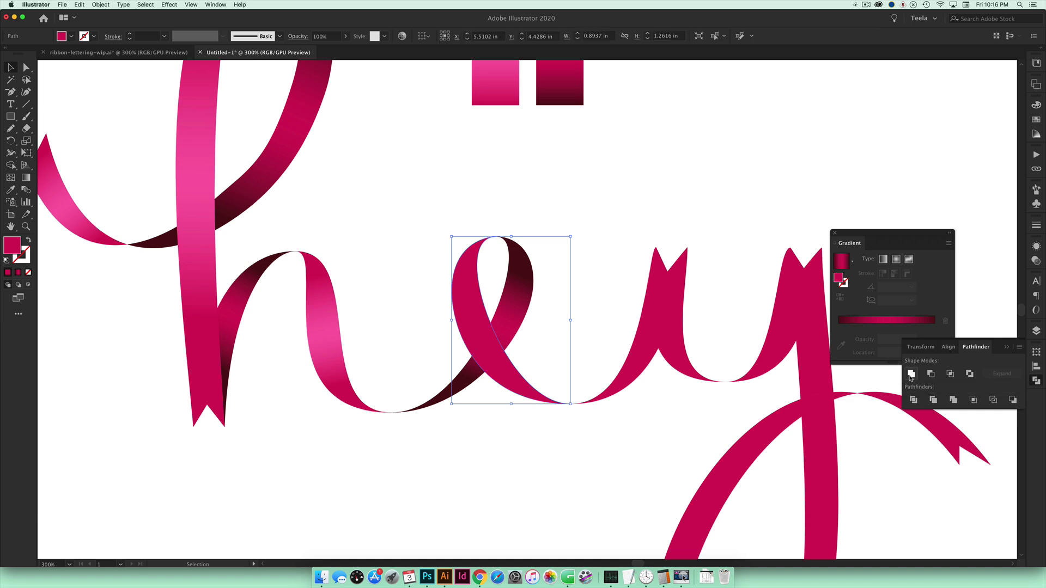
pyautogui.press('g')
pyautogui.moveTo(462, 289); pyautogui.dragTo(508, 392)
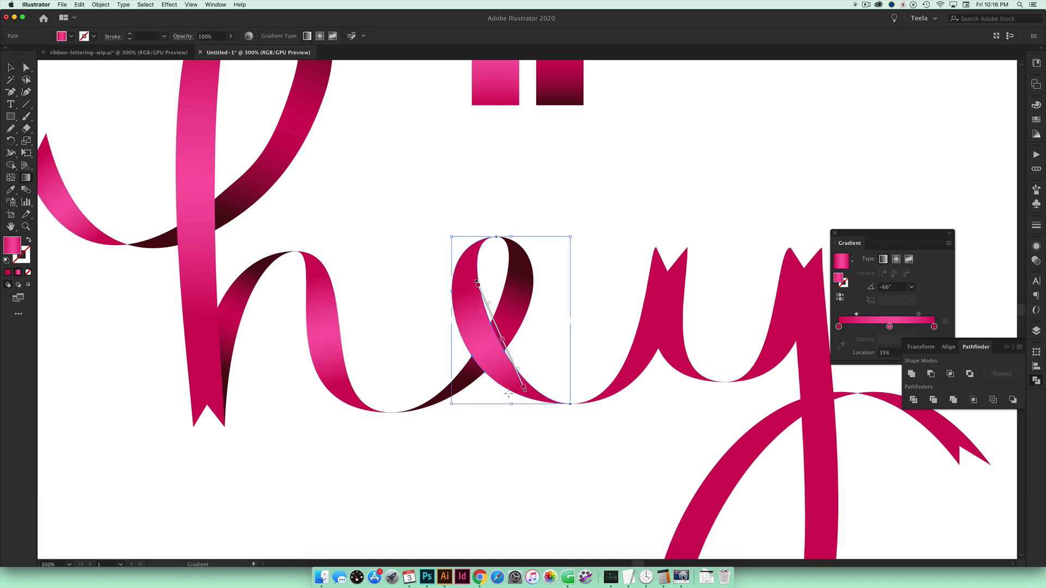
# Step: Apply the pink highlight gradient to the y's long descending stem and run it down the stem at about -88.1°
pyautogui.hscroll(5, 507, 393)
pyautogui.press('v')
pyautogui.click(638, 327)
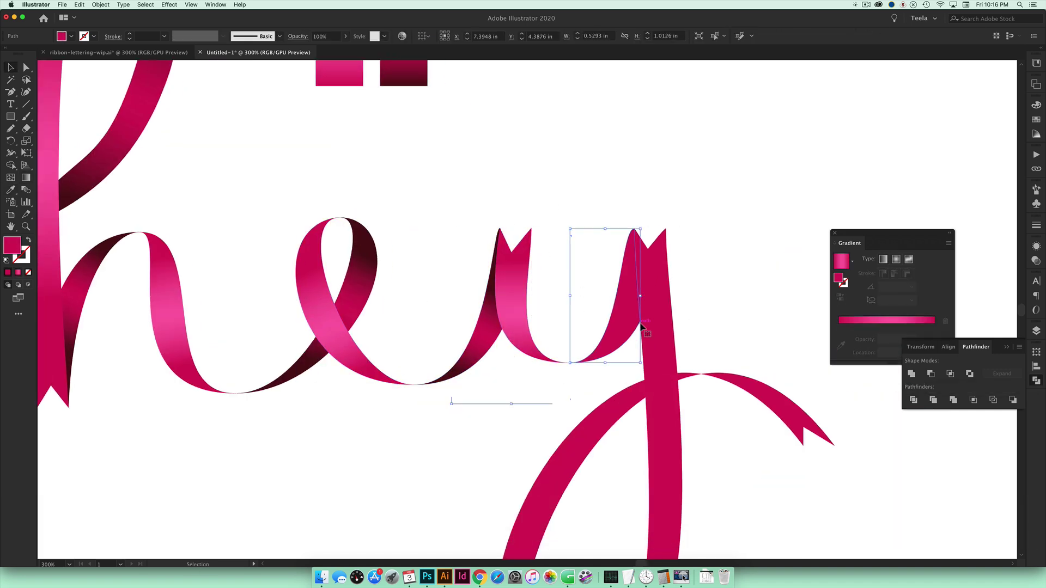
pyautogui.click(651, 327)
pyautogui.hscroll(3, 545, 354)
pyautogui.press('g')
pyautogui.moveTo(569, 299); pyautogui.dragTo(577, 558)
pyautogui.scroll(-3, 615, 498)
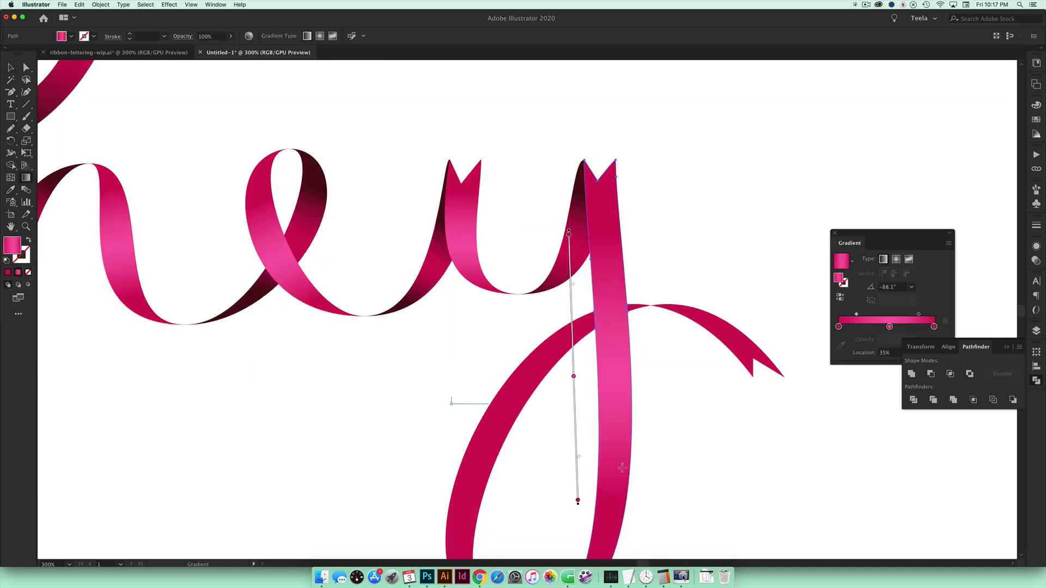
# Step: Apply the dark shadow gradient to the returning stroke of the y's lower loop and run it at about -122.2°
pyautogui.press('super+minus')
pyautogui.press('v')
pyautogui.click(490, 436)
pyautogui.scroll(3, 603, 339)
pyautogui.press('g')
pyautogui.moveTo(602, 364); pyautogui.dragTo(486, 546)
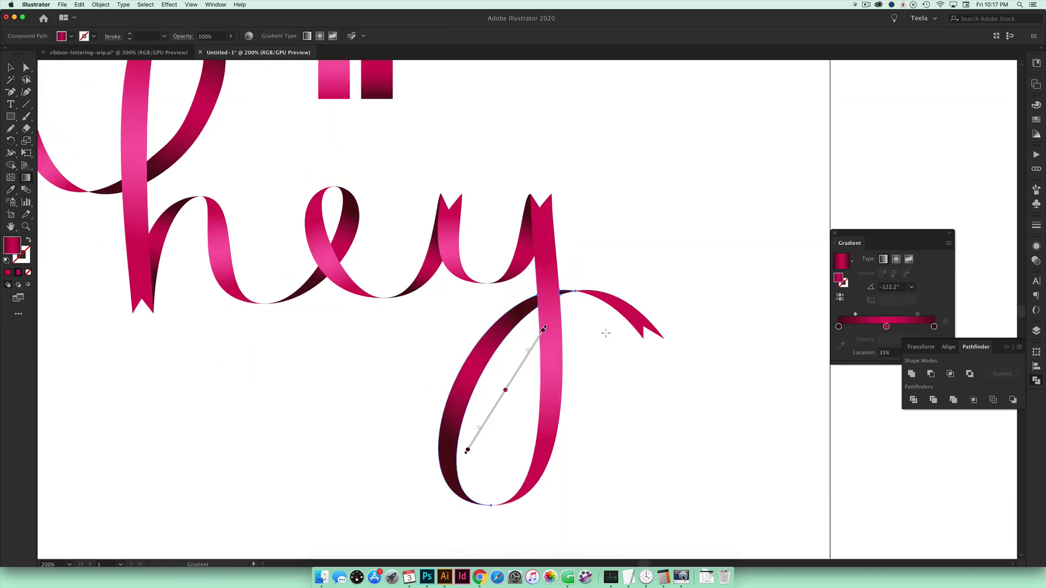
# Step: Apply the pink highlight gradient to the y's notched tail and run it along the tail at about -45.7°
pyautogui.keyDown('super'); pyautogui.click(605, 308); pyautogui.keyUp('super')
pyautogui.press('super+plus')
pyautogui.press('super+plus')
pyautogui.press('super+plus')
pyautogui.moveTo(579, 234); pyautogui.dragTo(497, 207)
# Step: Smooth the edges of the y's notched tail by adjusting the direction handles of their anchor points
pyautogui.press('a')
pyautogui.moveTo(497, 293); pyautogui.dragTo(518, 310)
pyautogui.moveTo(630, 367); pyautogui.dragTo(625, 376)
pyautogui.click(670, 329)
pyautogui.click(535, 261)
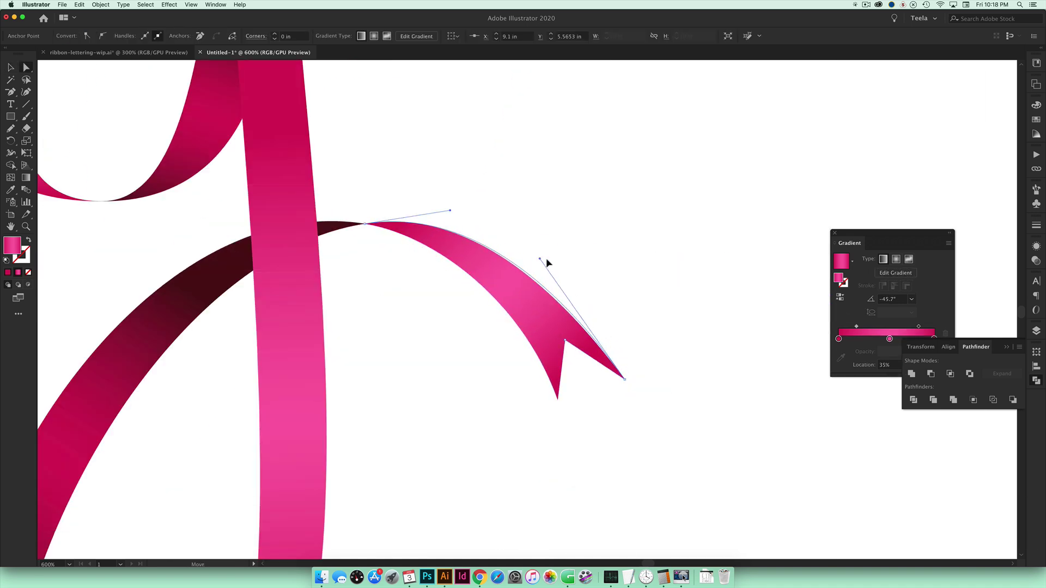
# Step: Smooth the bend joining the h to the e by adjusting the handles of the anchor where the dark entry stroke begins
pyautogui.press('super+minus')
pyautogui.press('super+minus')
pyautogui.keyDown('super'); pyautogui.click(311, 256); pyautogui.keyUp('super')
pyautogui.click(504, 292)
pyautogui.moveTo(539, 451)
pyautogui.mouseDown()
pyautogui.moveTo(479, 416)
pyautogui.moveTo(554, 448)
pyautogui.mouseUp()
pyautogui.click(586, 335)
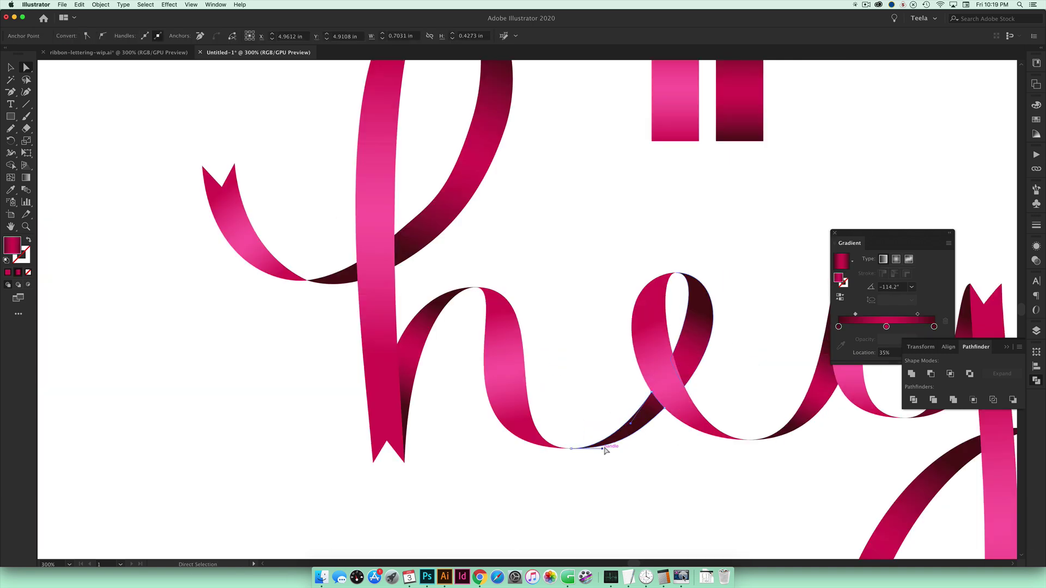
pyautogui.moveTo(603, 448); pyautogui.dragTo(677, 392)
# Step: Place a copy of the pink background rectangle behind the lettering, covering the 11 × 8.5 in artboard, and open its RGB fill values
pyautogui.press('super+minus')
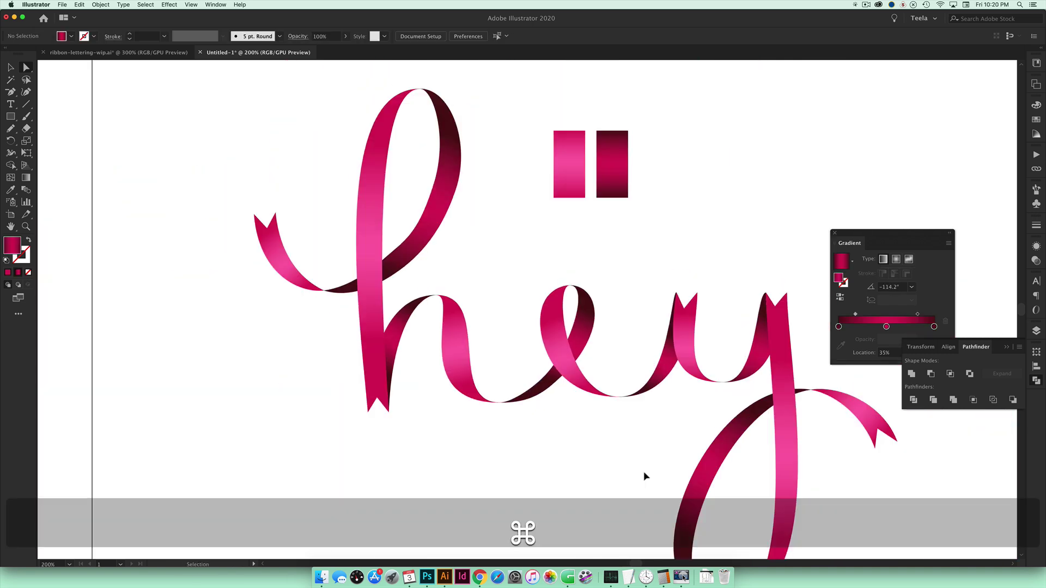
pyautogui.press('super+minus')
pyautogui.press('v')
pyautogui.press('space')
pyautogui.moveTo(613, 264); pyautogui.dragTo(653, 289)
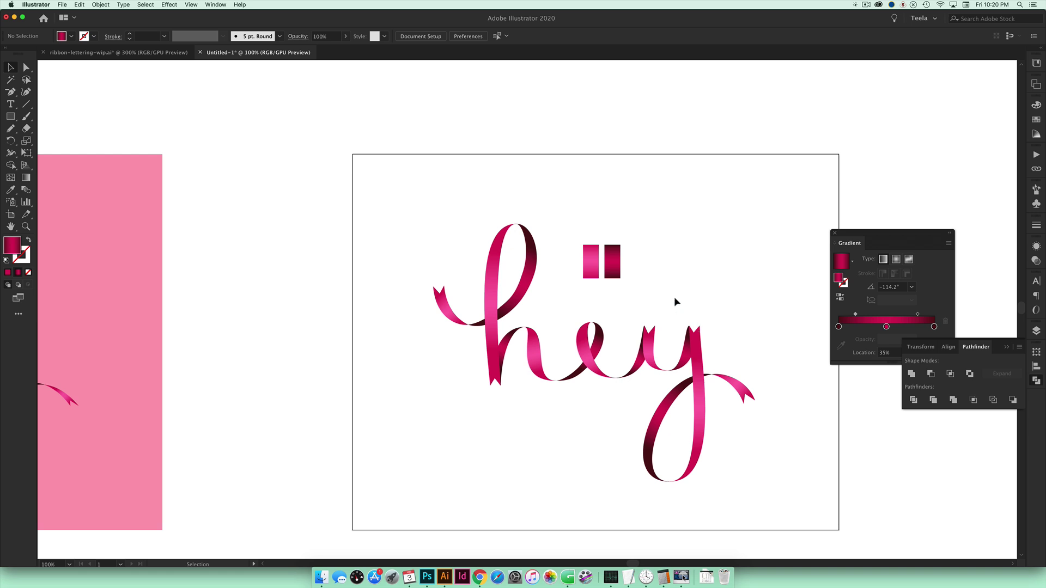
pyautogui.press('cmd+minus')
pyautogui.moveTo(599, 295); pyautogui.dragTo(662, 309)
pyautogui.press('v')
pyautogui.moveTo(247, 275); pyautogui.dragTo(669, 277)
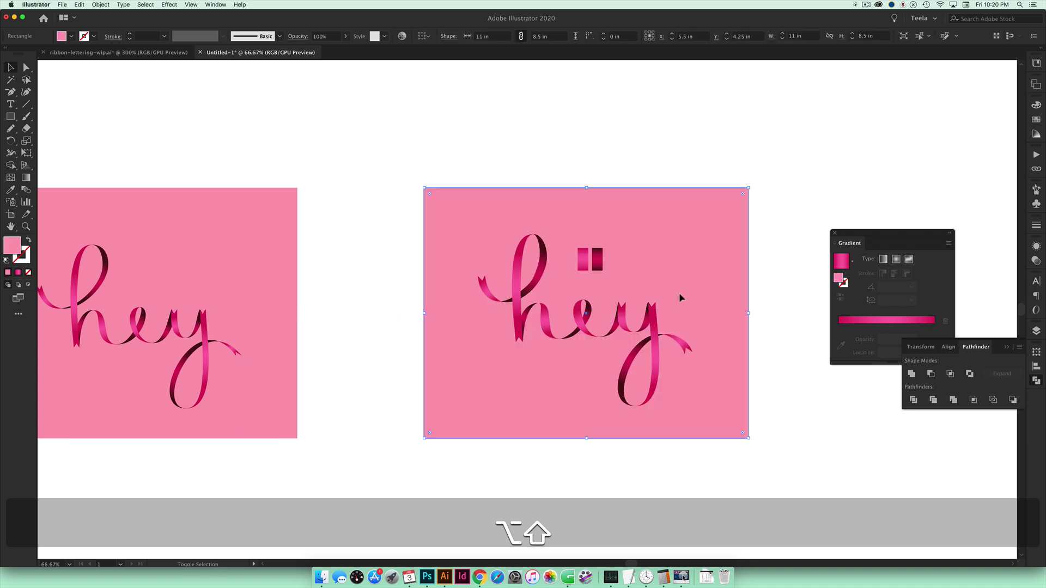
pyautogui.click(1036, 106)
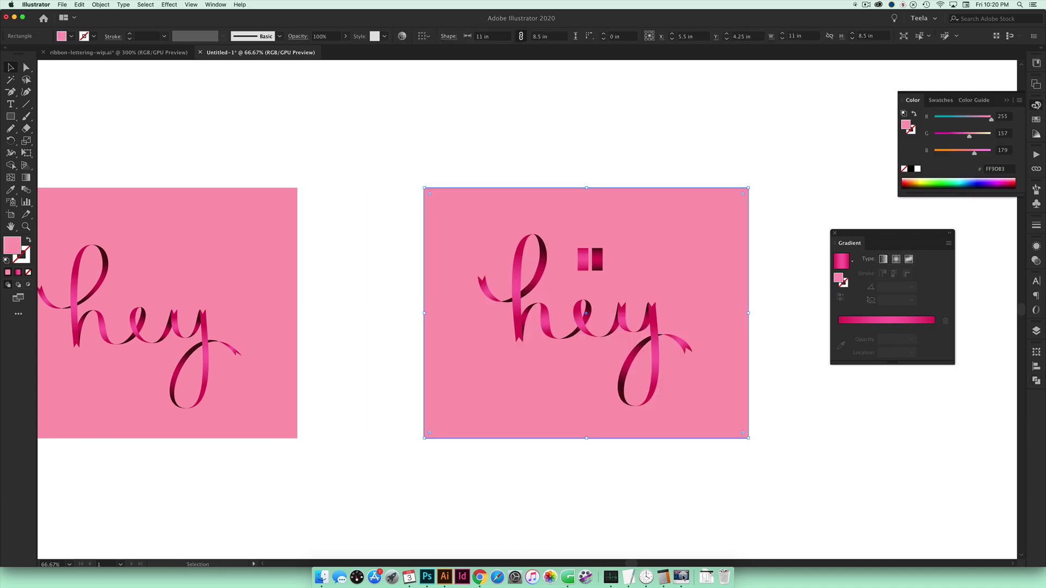
pyautogui.click(613, 275)
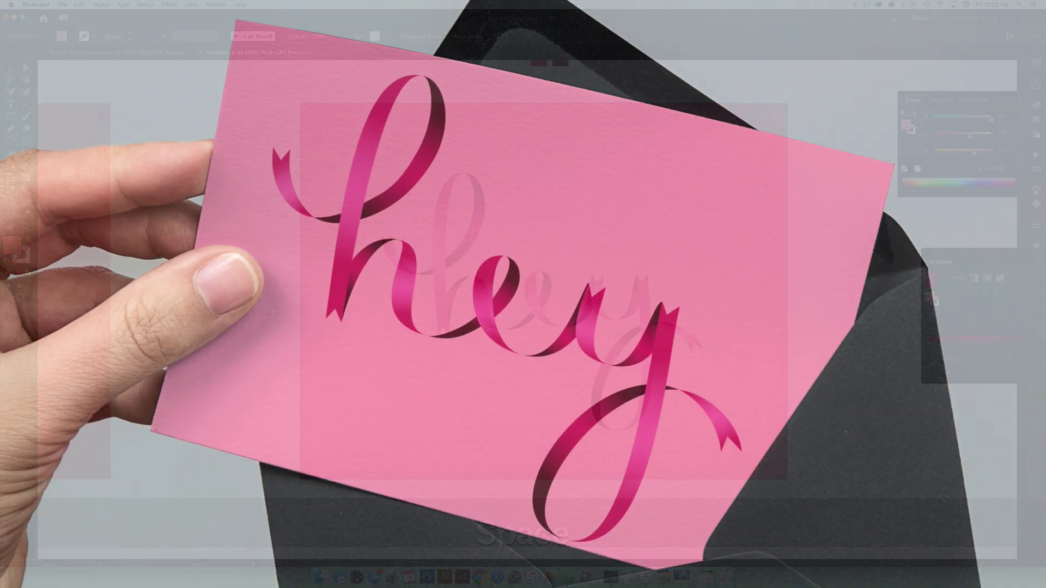